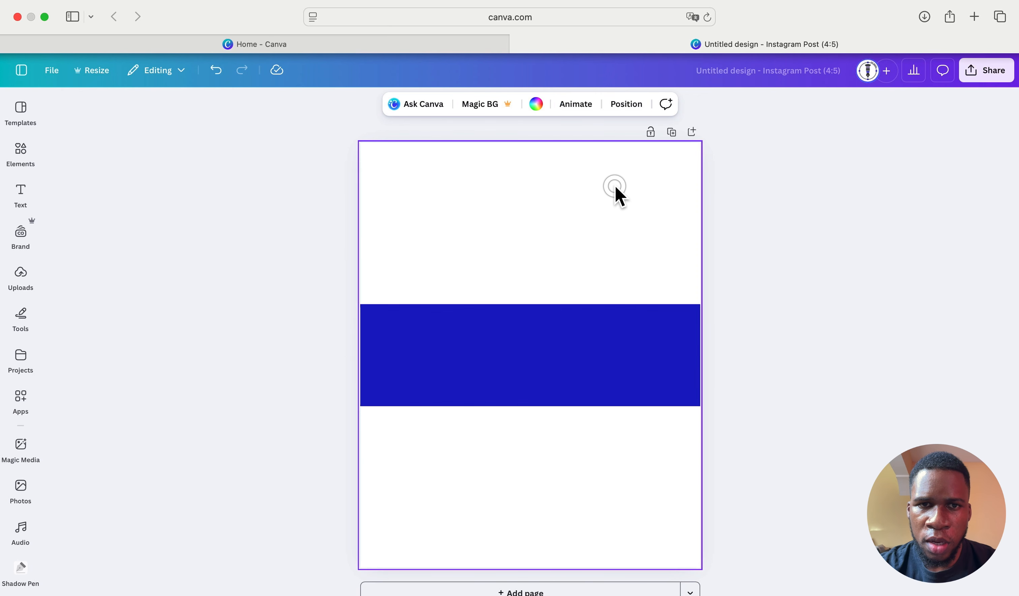
- Bring up the colour options for the white page background behind the dark blue band
click(536, 104)
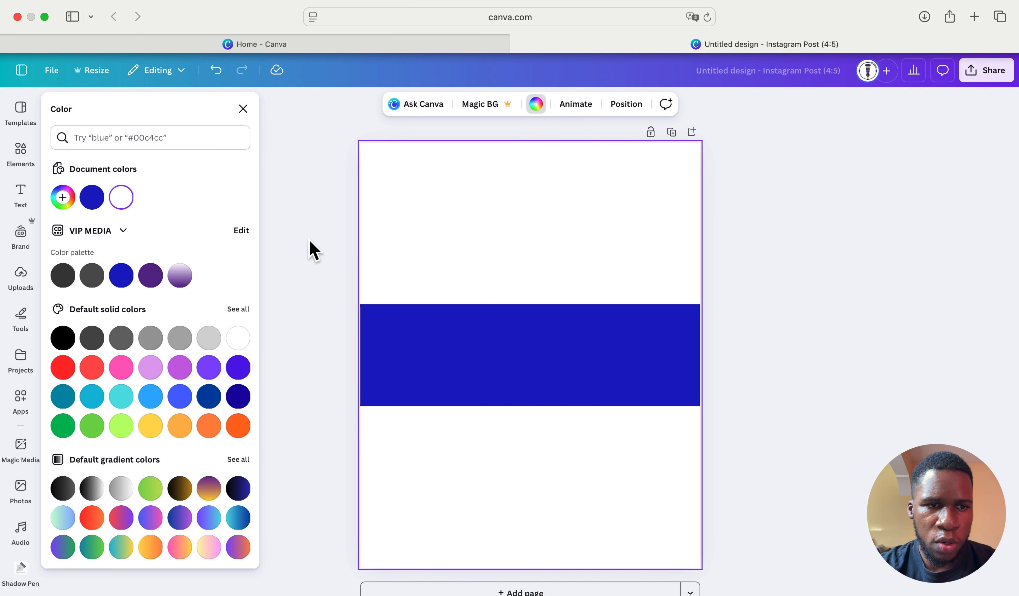
- Make the page background purple, then thin, raise and tilt the blue band about -7°
click(150, 275)
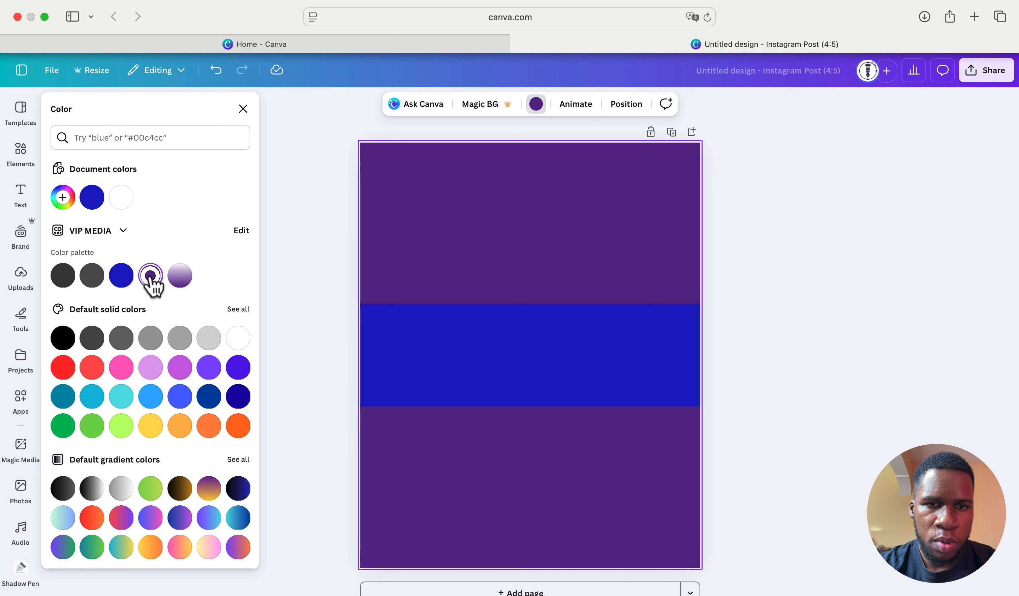
click(319, 285)
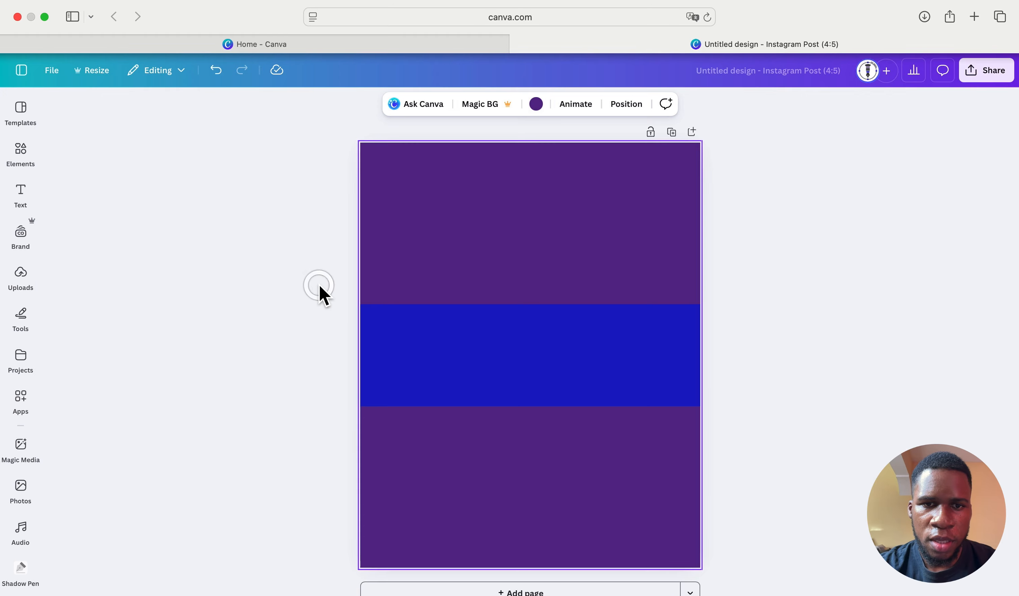
click(511, 308)
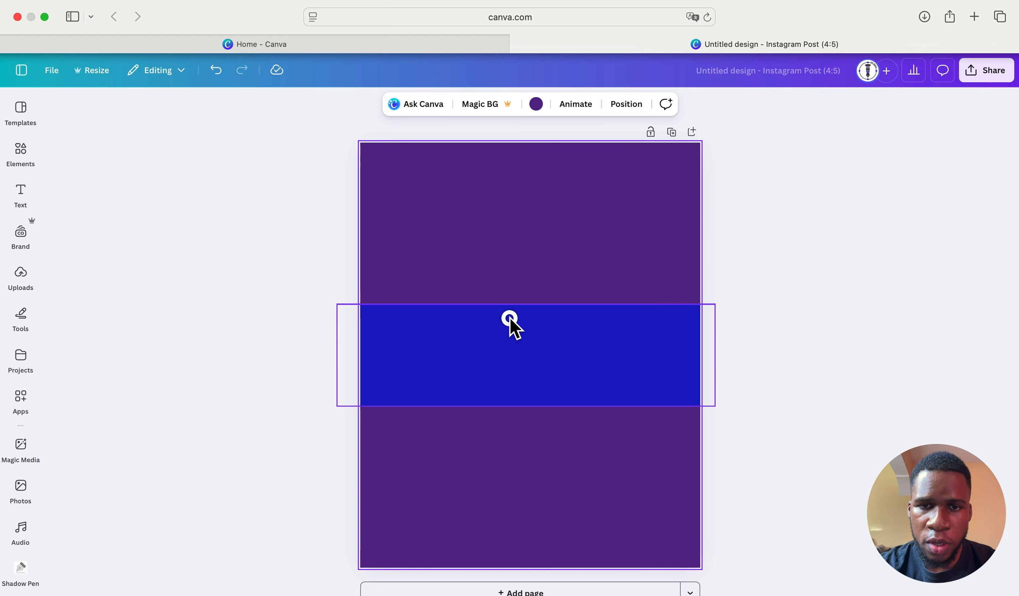
drag(524, 303, 526, 358)
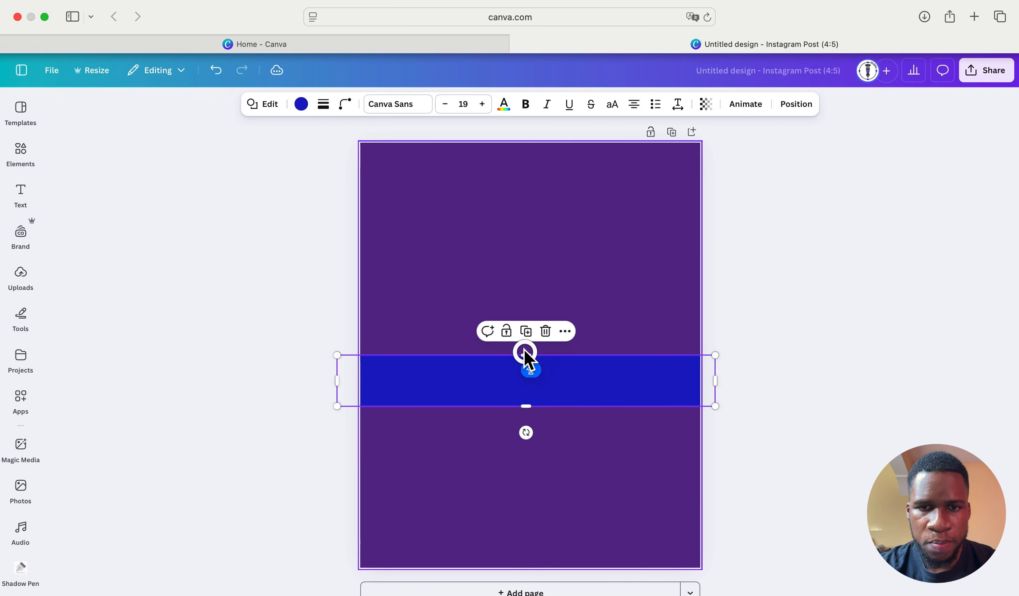
drag(632, 399, 653, 336)
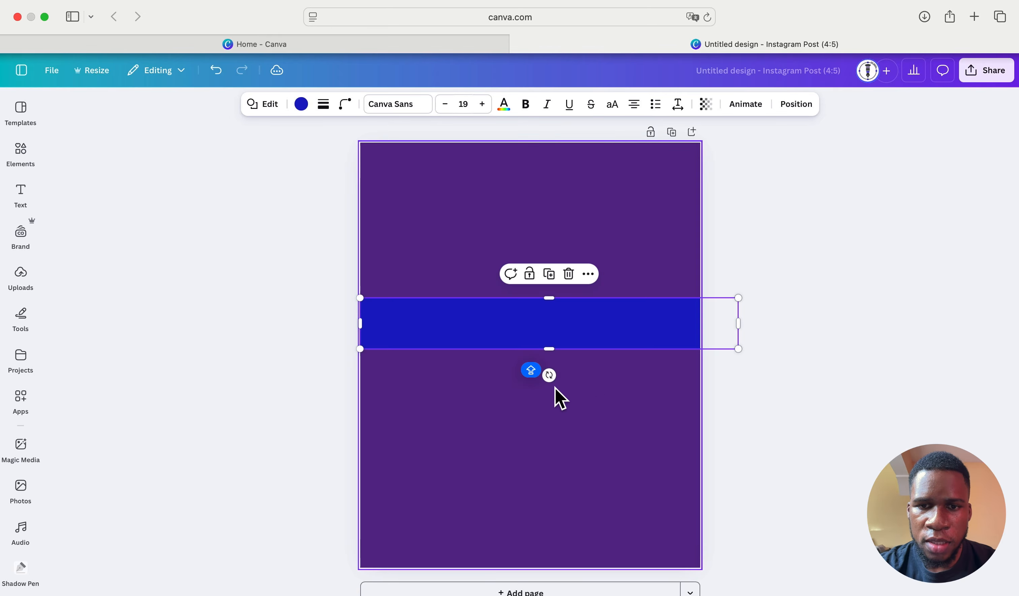
drag(550, 378, 557, 379)
drag(598, 325, 586, 286)
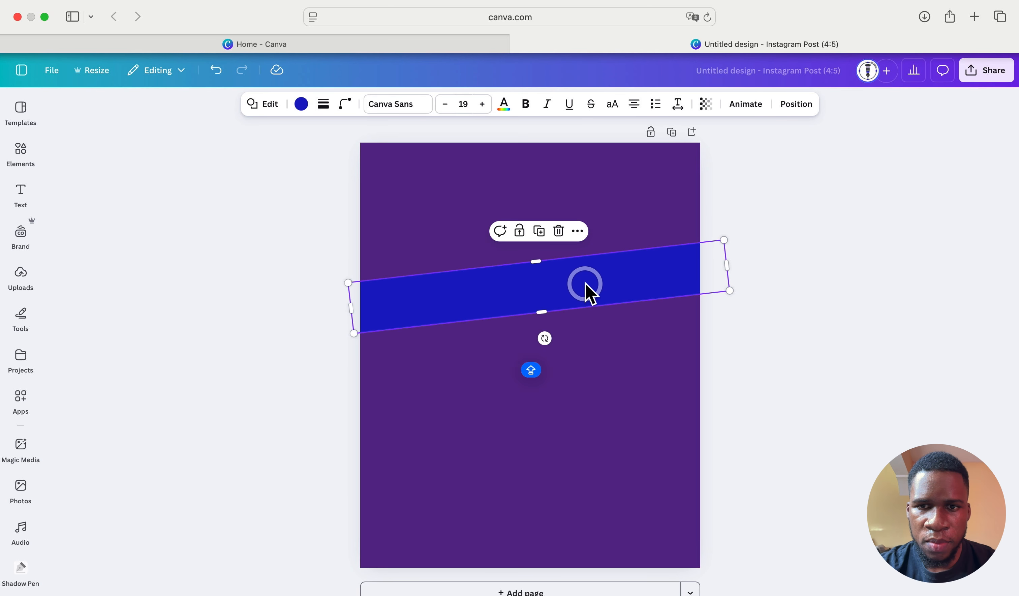
- Recolour the tilted band white
click(764, 250)
click(632, 279)
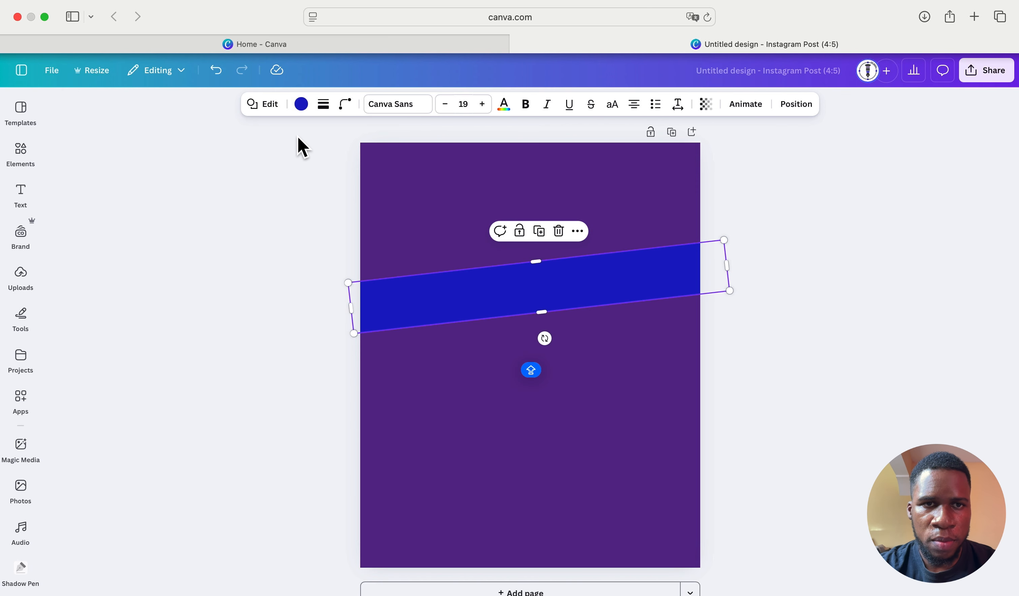
click(301, 104)
click(180, 226)
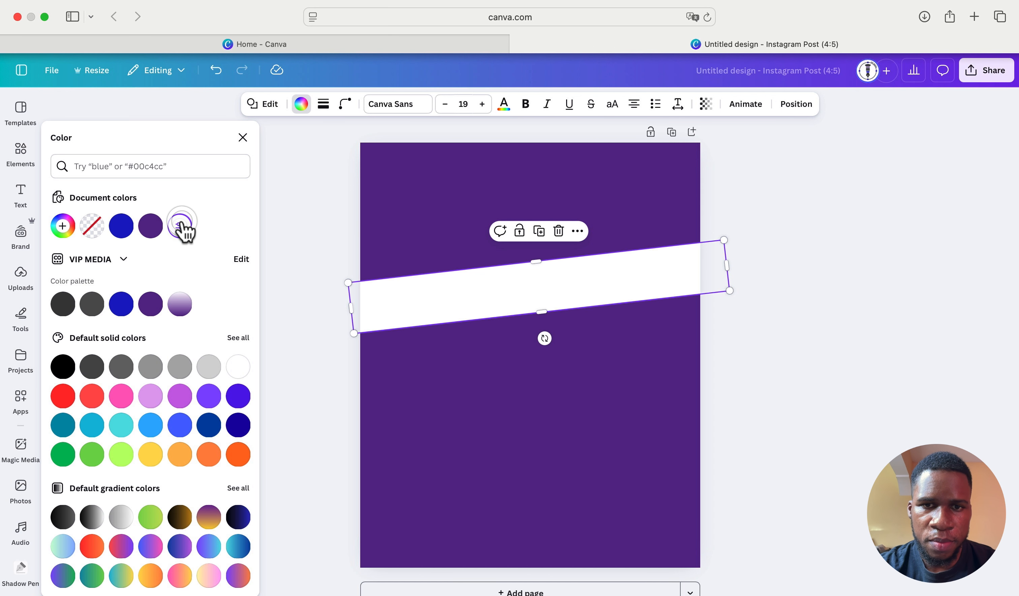
click(243, 138)
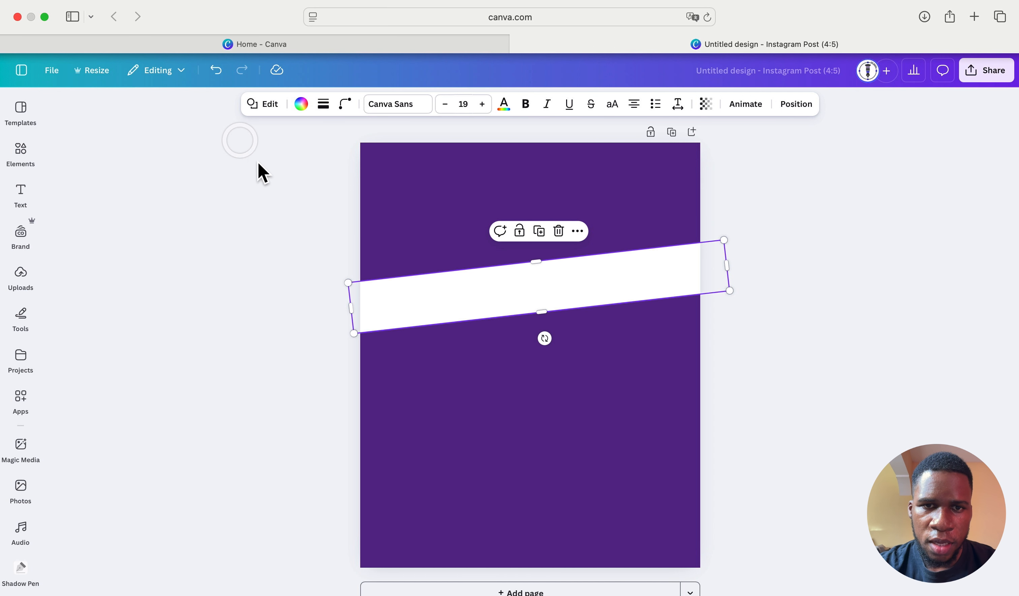
click(318, 285)
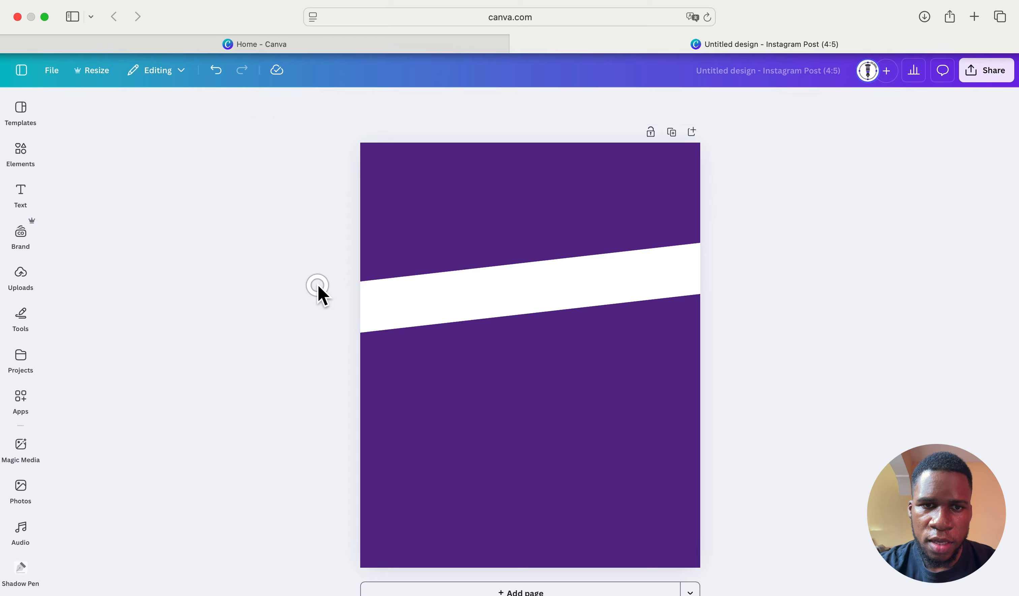
- Add a text box and replace its placeholder with the word VOTE in capitals
click(25, 197)
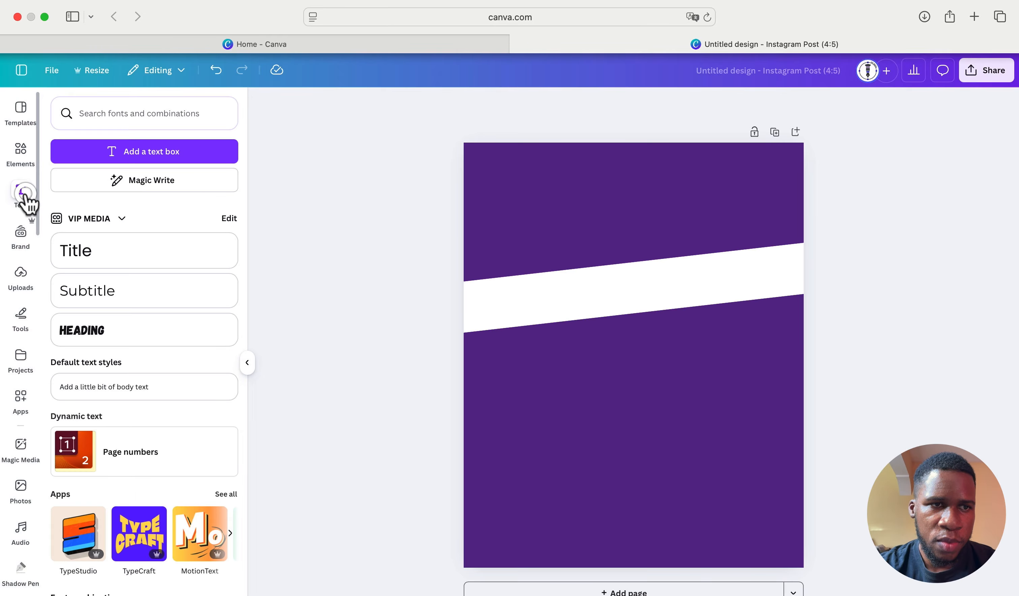
click(123, 151)
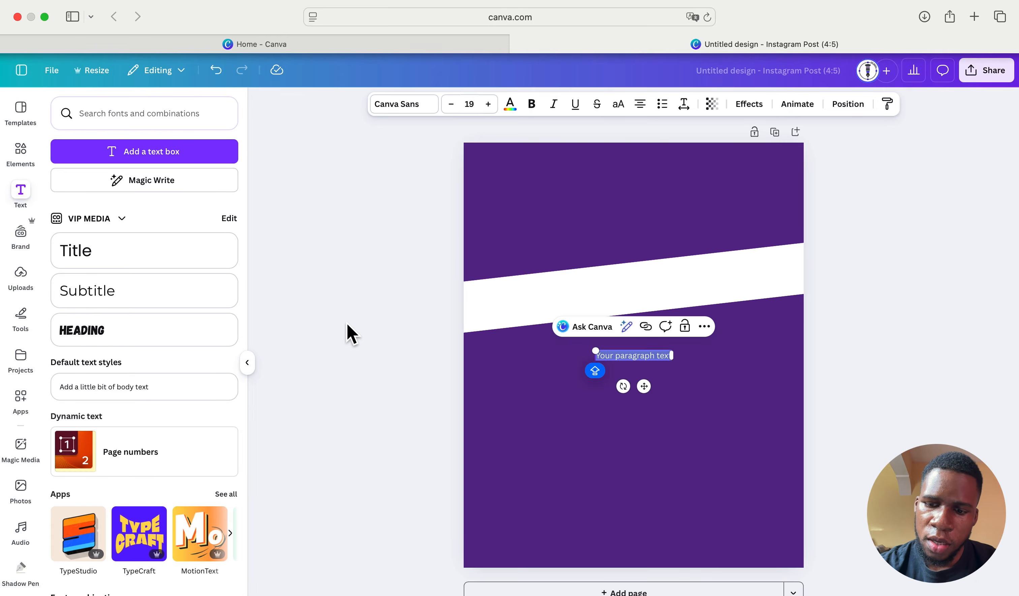
key(Right)
key(BackSpace)
key(BackSpace)
key(BackSpace)
key(BackSpace)
key(BackSpace)
key(BackSpace)
key(BackSpace)
key(BackSpace)
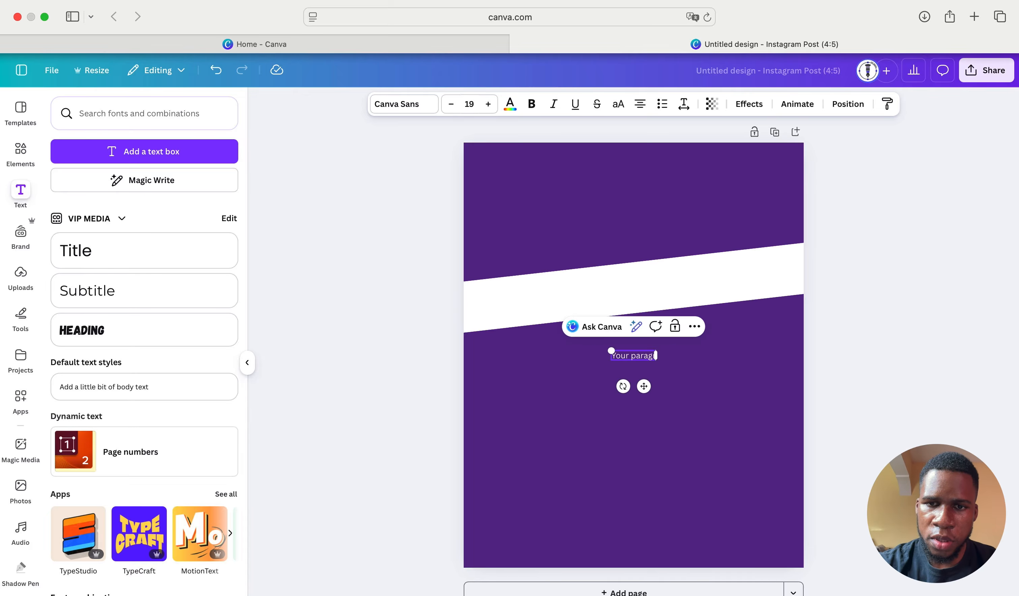
key(BackSpace)
key(BackSpace)
key(BackSpace)
key(BackSpace)
text(V)
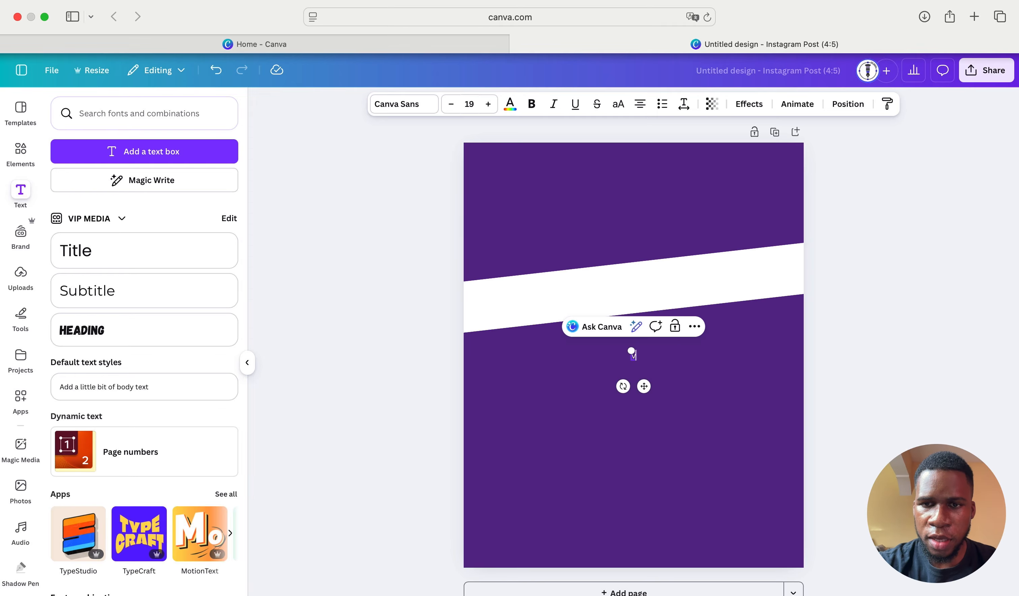
text(ote)
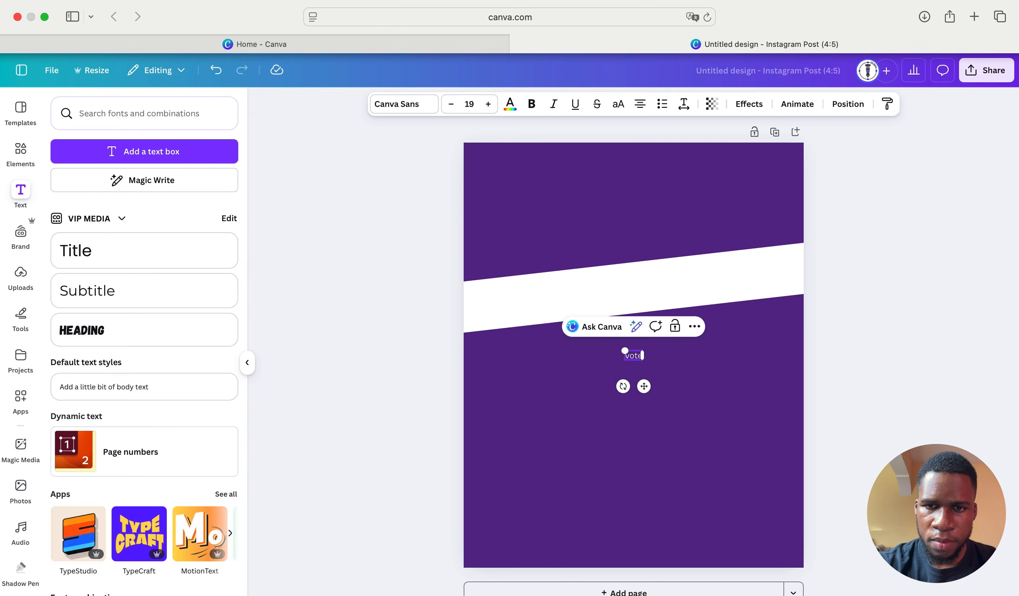
key(BackSpace)
key(BackSpace)
text(VOTE)
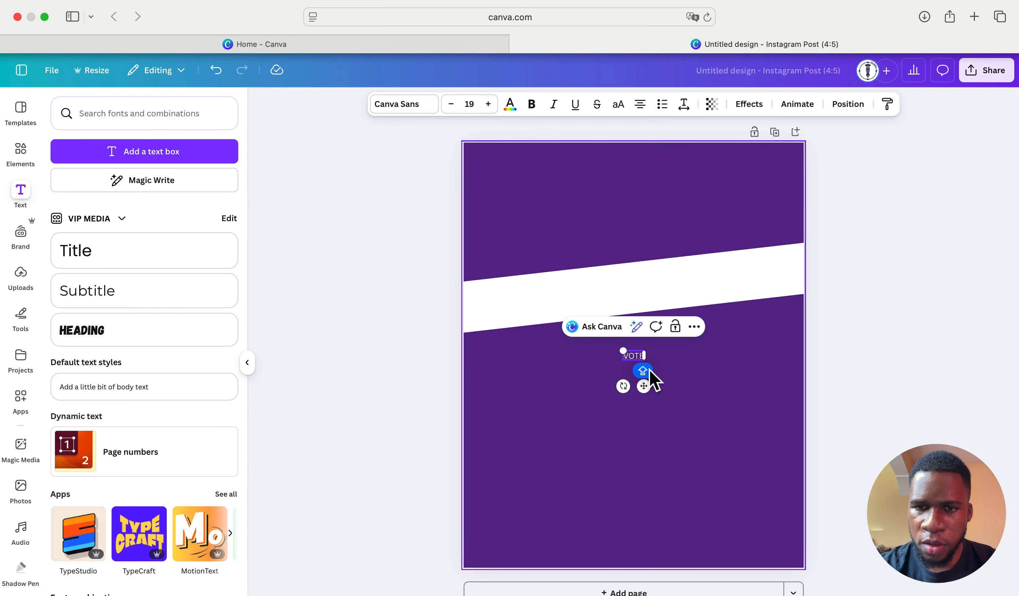
- Enlarge the VOTE text and move it up into the top purple area
drag(622, 350, 484, 321)
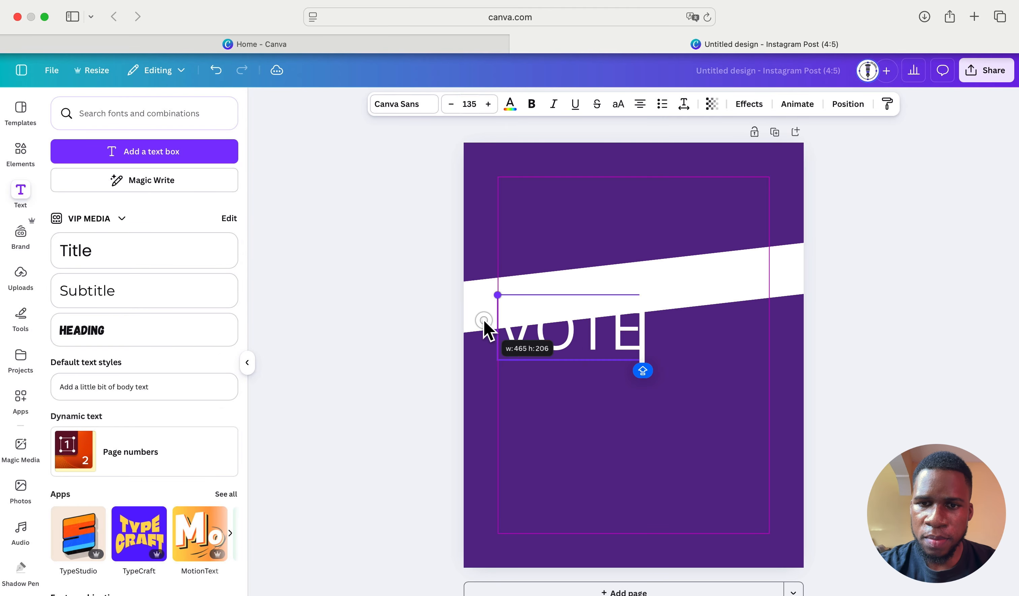
click(606, 386)
click(611, 351)
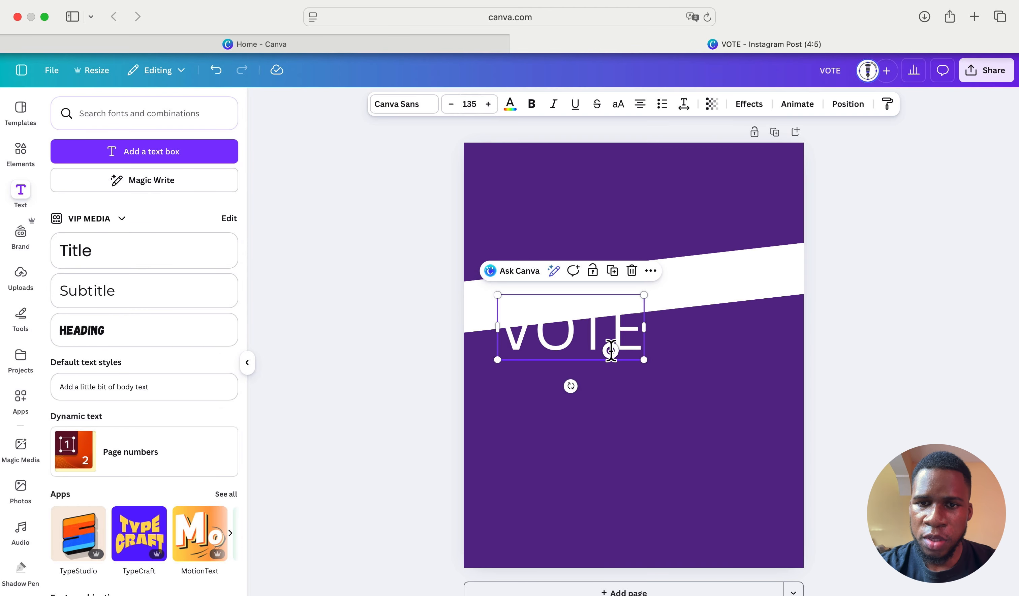
drag(610, 350, 659, 240)
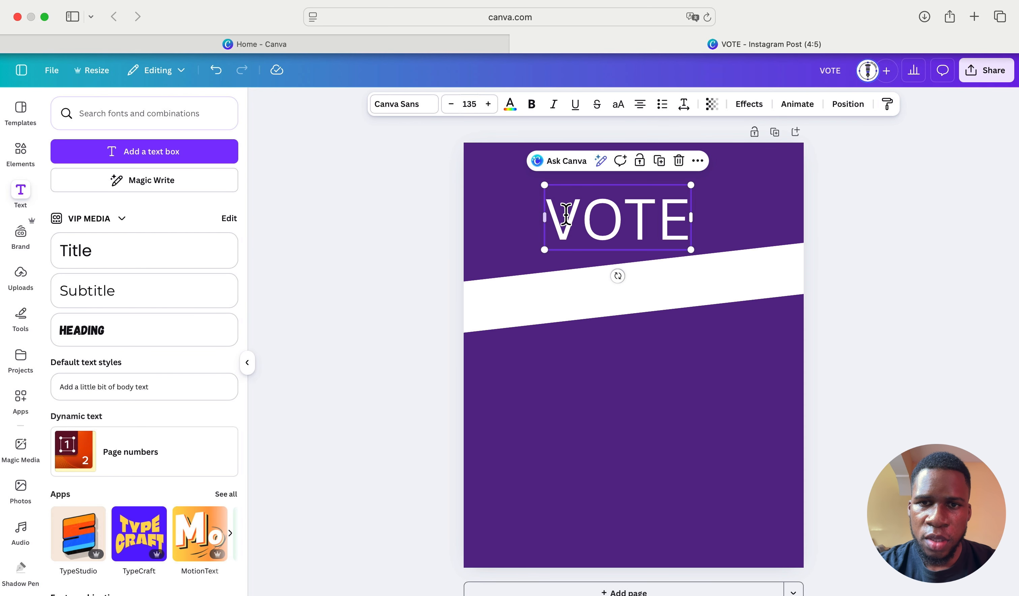
- Set VOTE in the Anton font, make it much bigger, and move it up-left
click(421, 105)
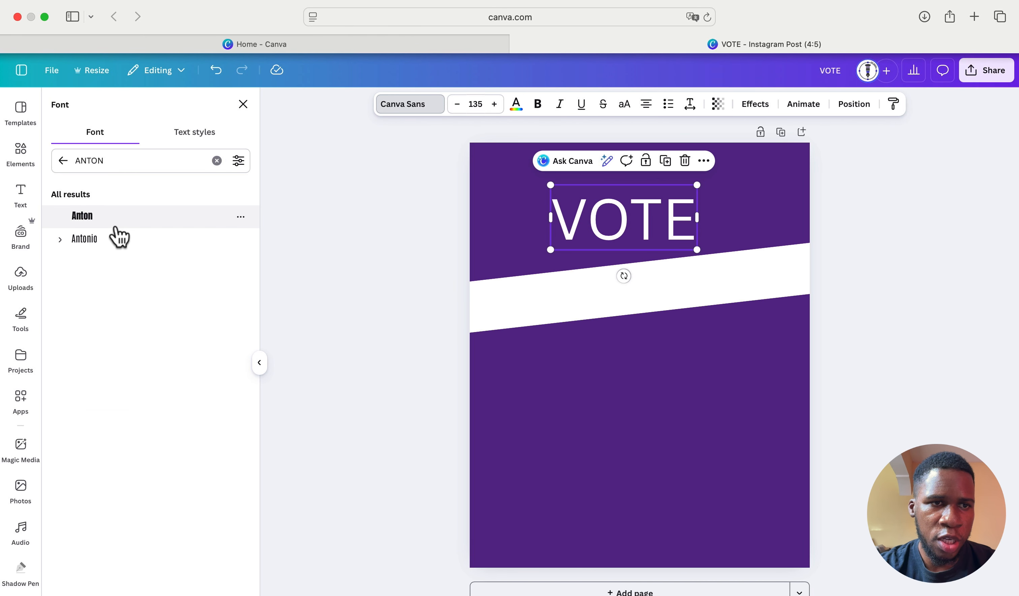
click(108, 217)
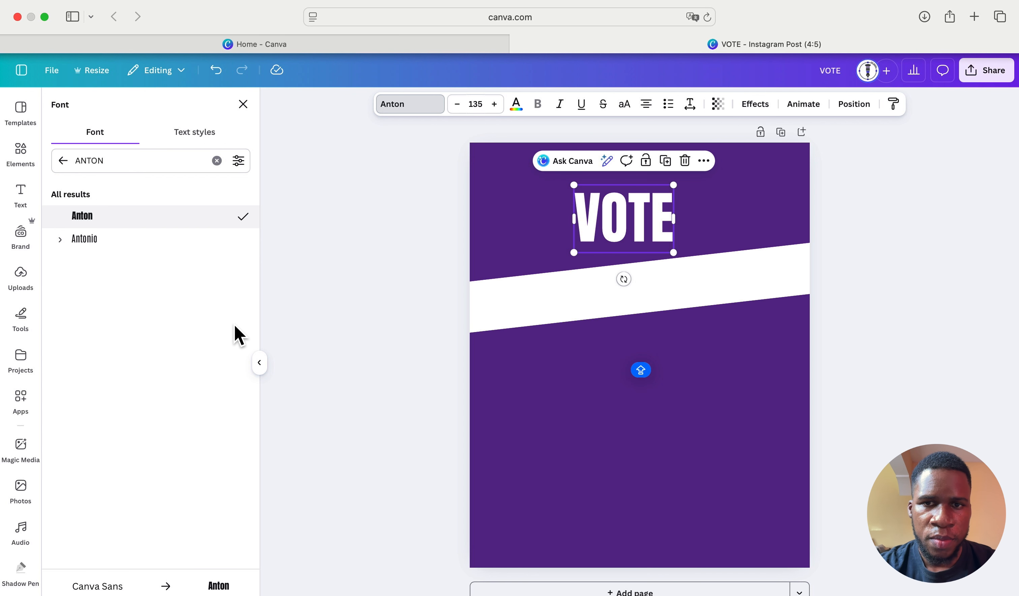
click(259, 365)
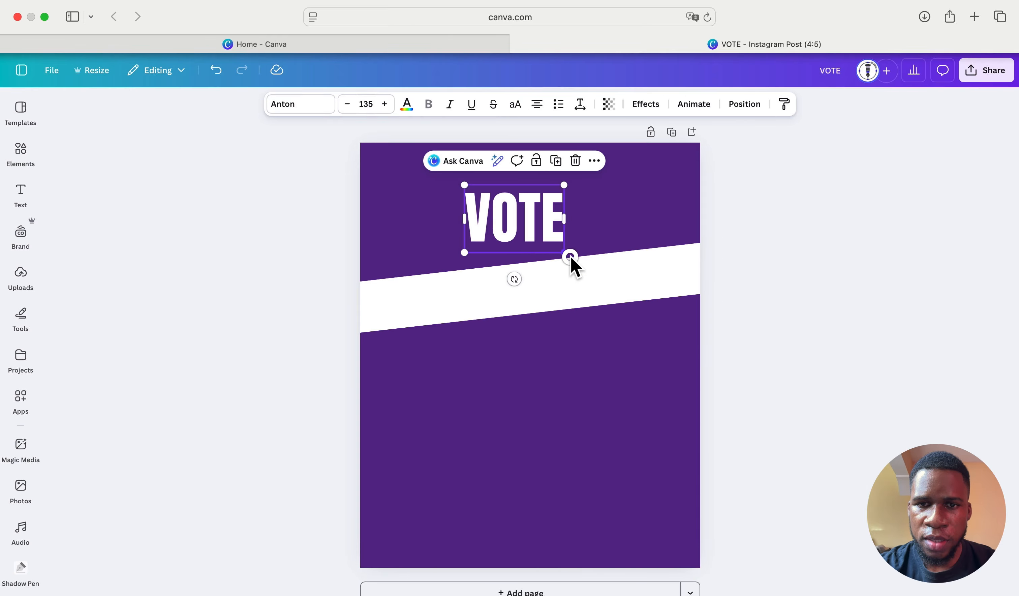
drag(564, 253, 691, 361)
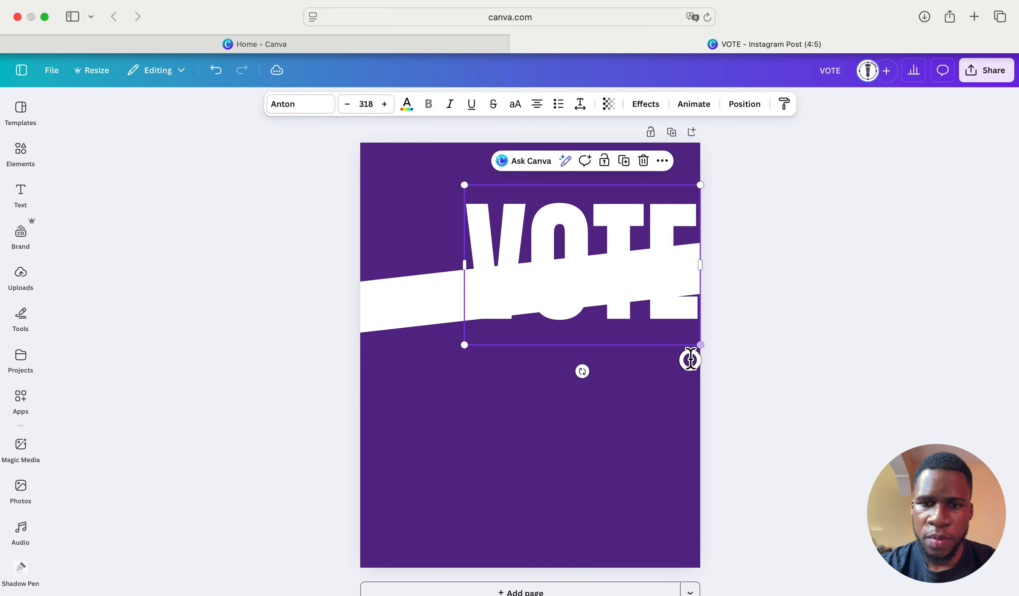
click(635, 369)
click(630, 271)
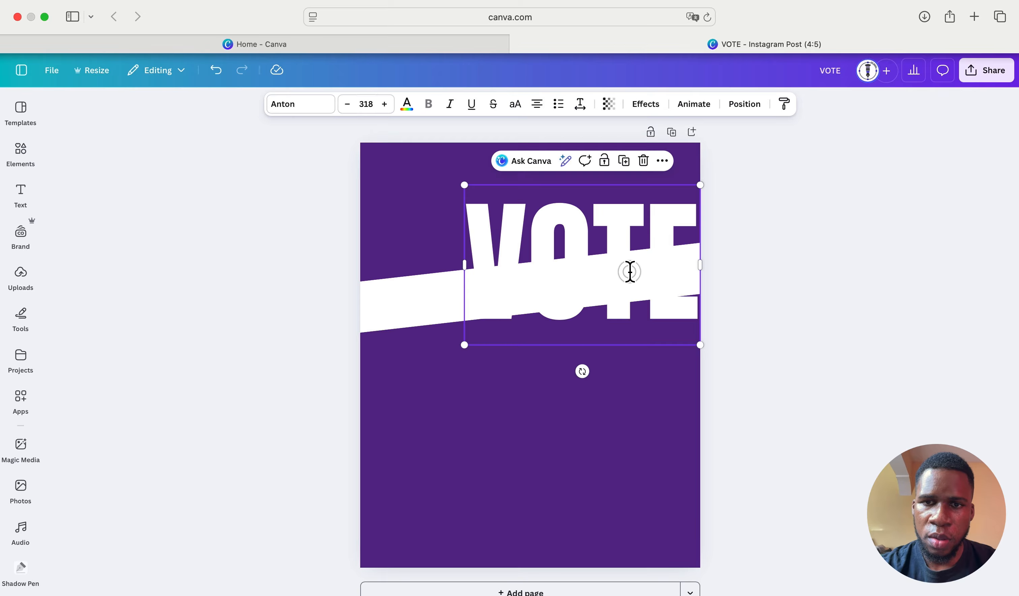
drag(630, 272, 557, 223)
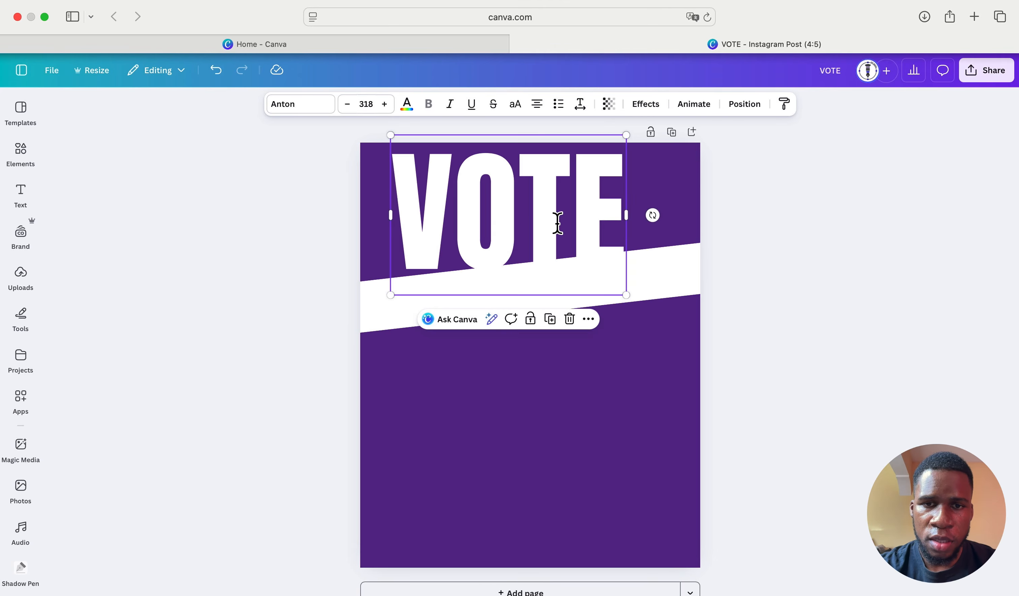
- Tilt VOTE about -2°, lower the white band, and nudge VOTE down-right
click(543, 357)
click(543, 236)
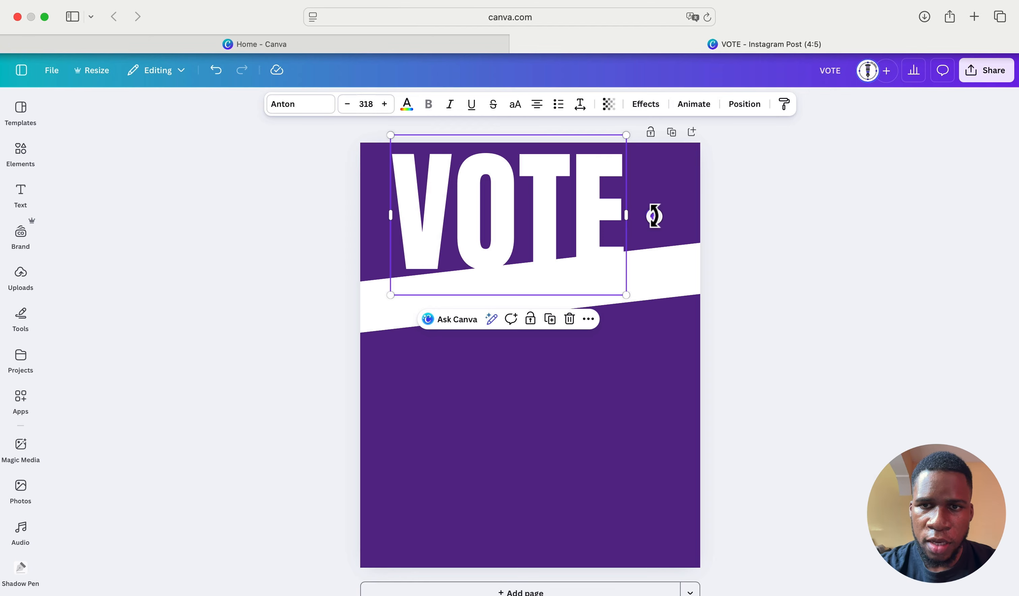
drag(654, 214, 649, 203)
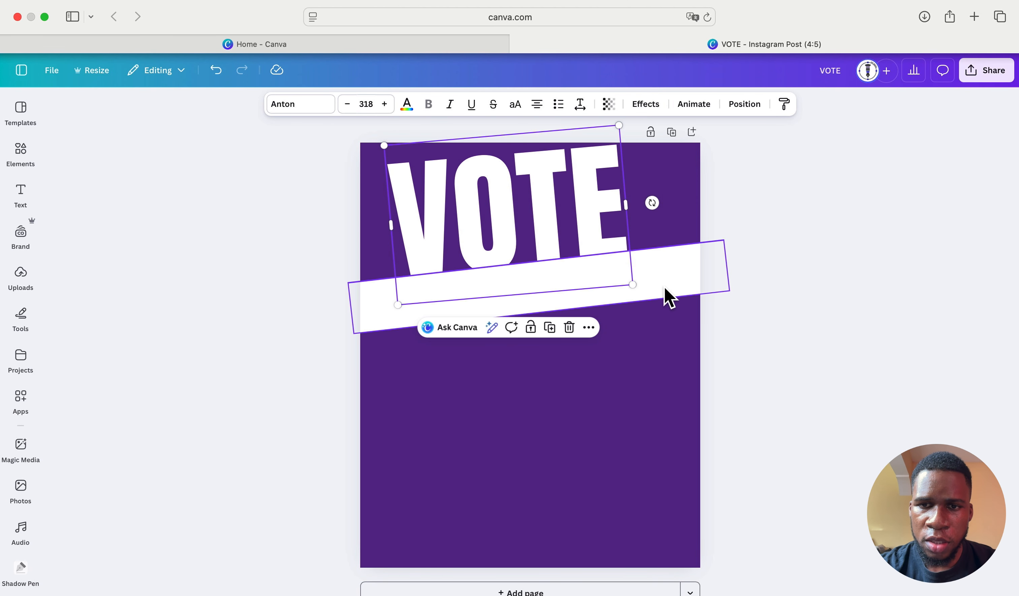
drag(666, 296, 662, 313)
drag(604, 213, 612, 230)
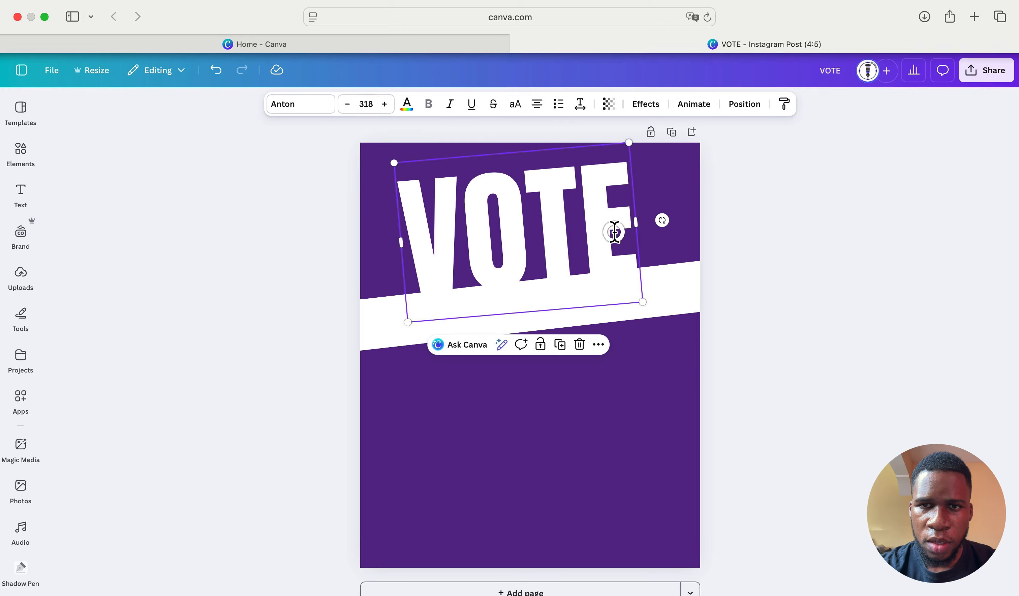
- Enlarge the VOTE headline to size 360 and shift it slightly left and down
click(639, 363)
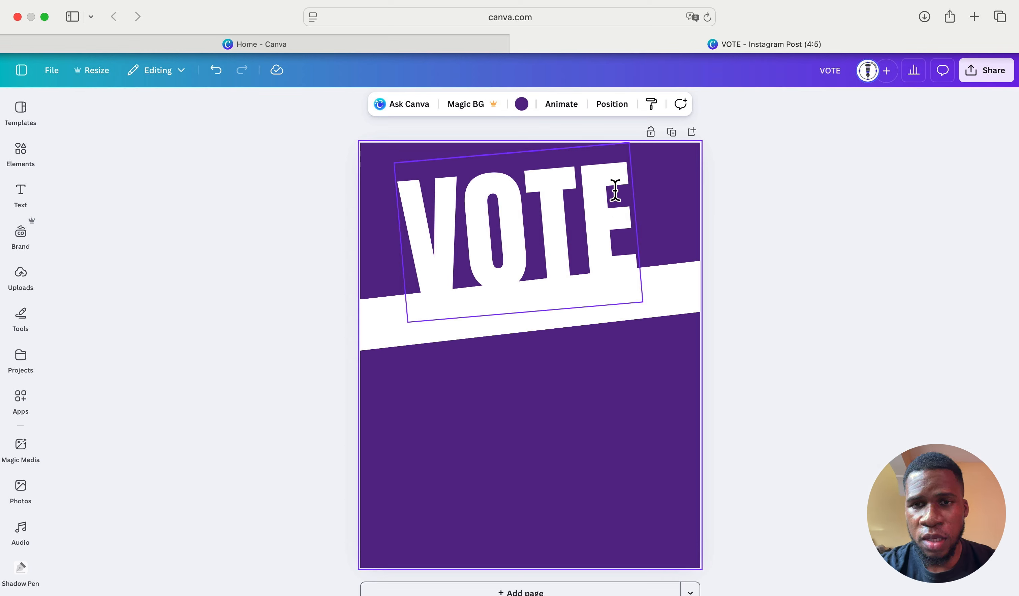
click(615, 191)
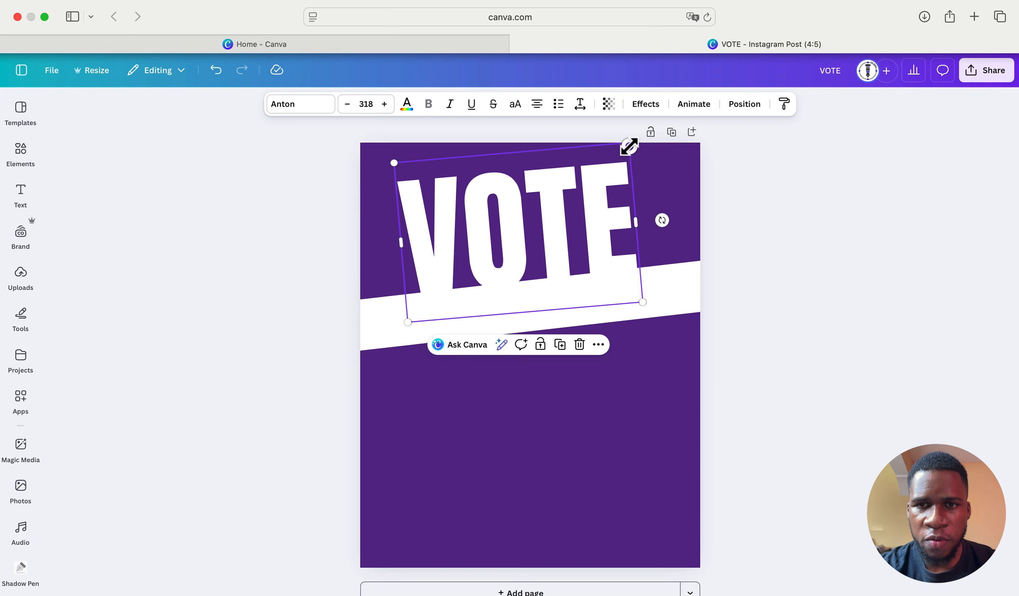
drag(629, 146, 657, 119)
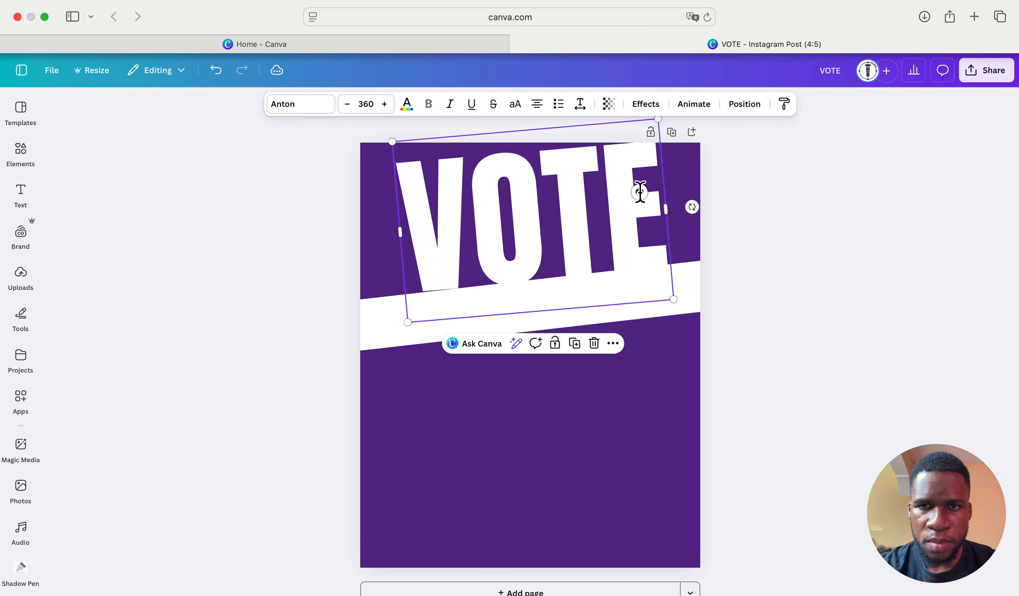
drag(639, 191, 631, 197)
key(Down)
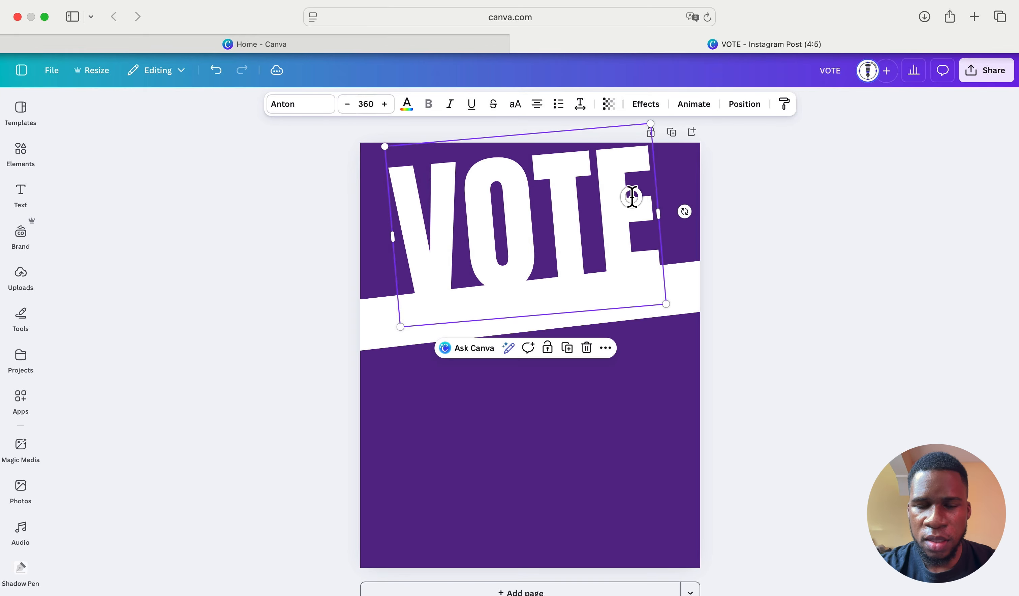
click(606, 382)
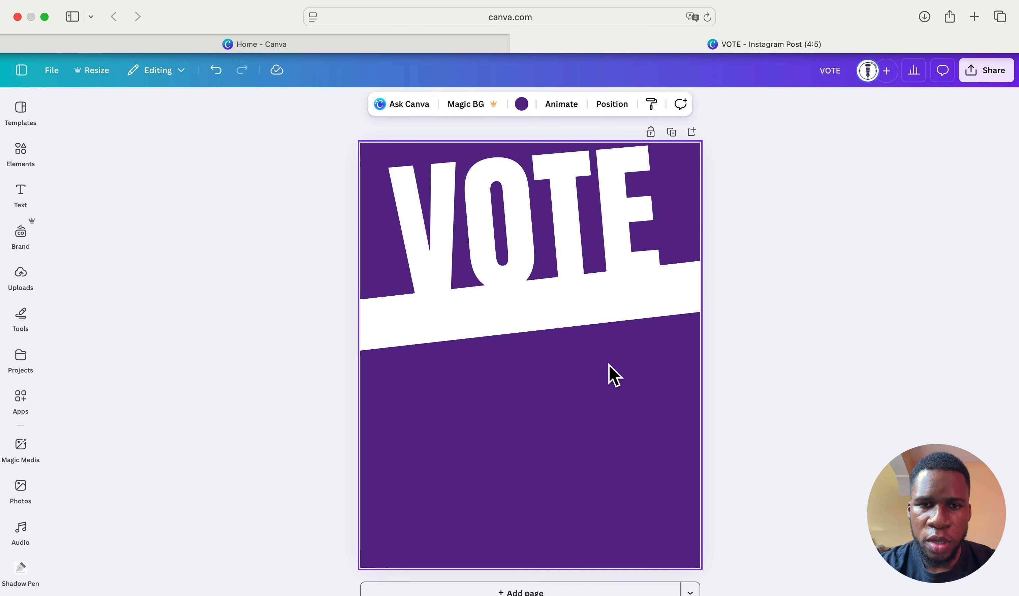
- Duplicate the white band, resize the copy to about 740 wide, and place it under the original
click(540, 332)
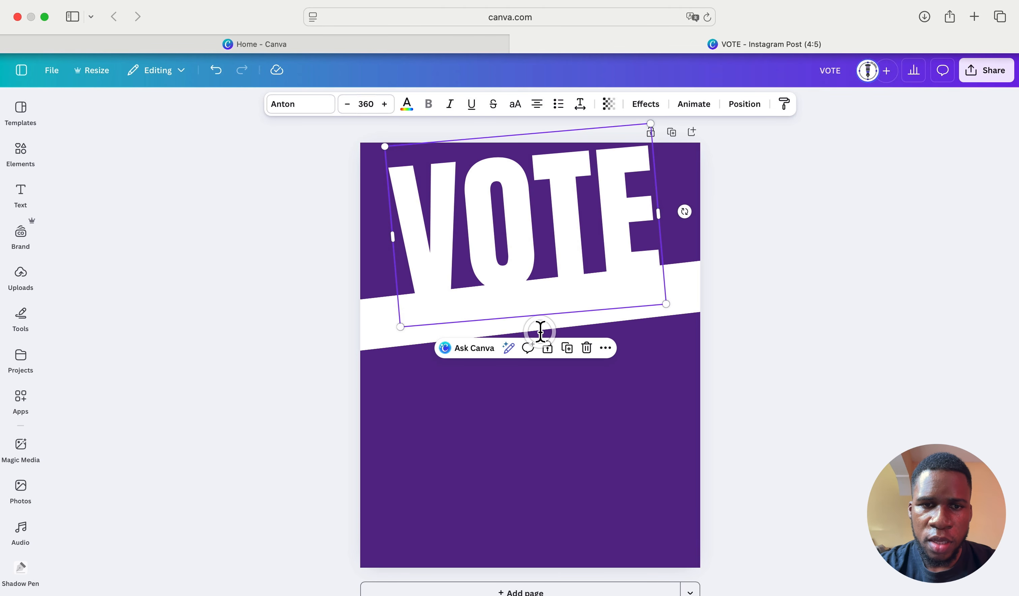
click(404, 355)
click(384, 344)
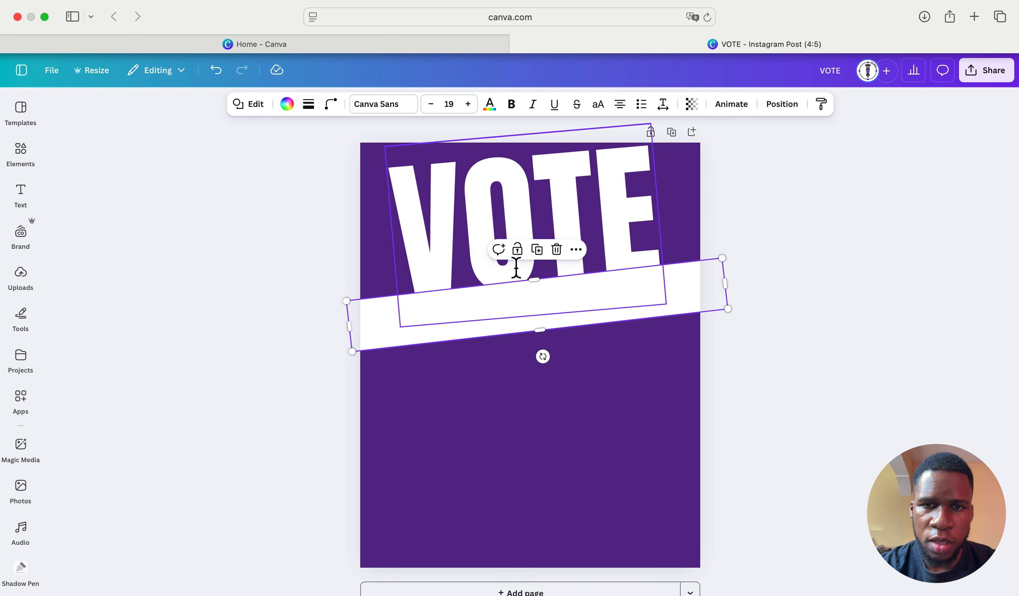
click(538, 259)
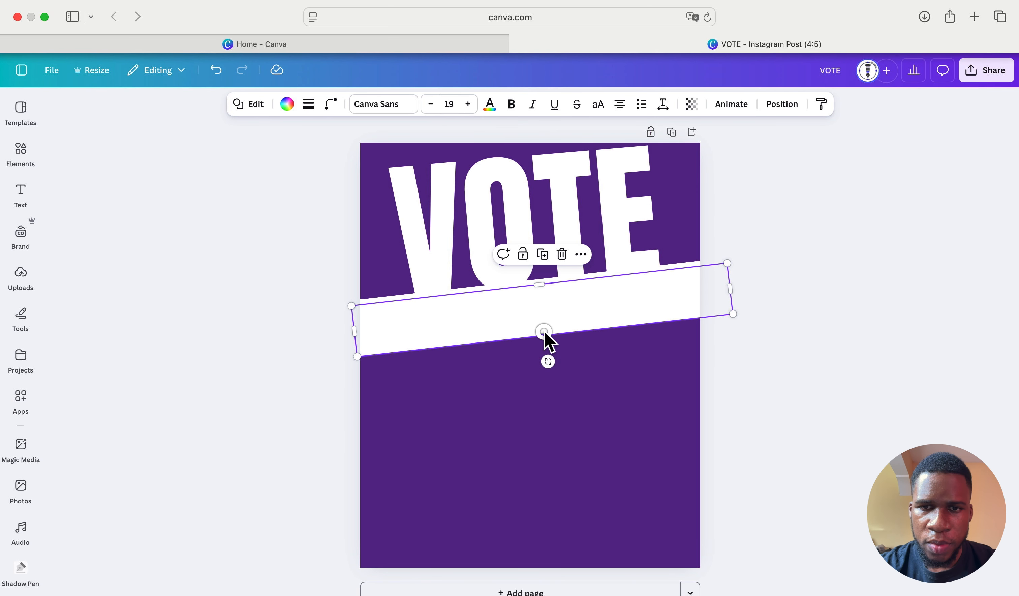
drag(544, 334, 549, 381)
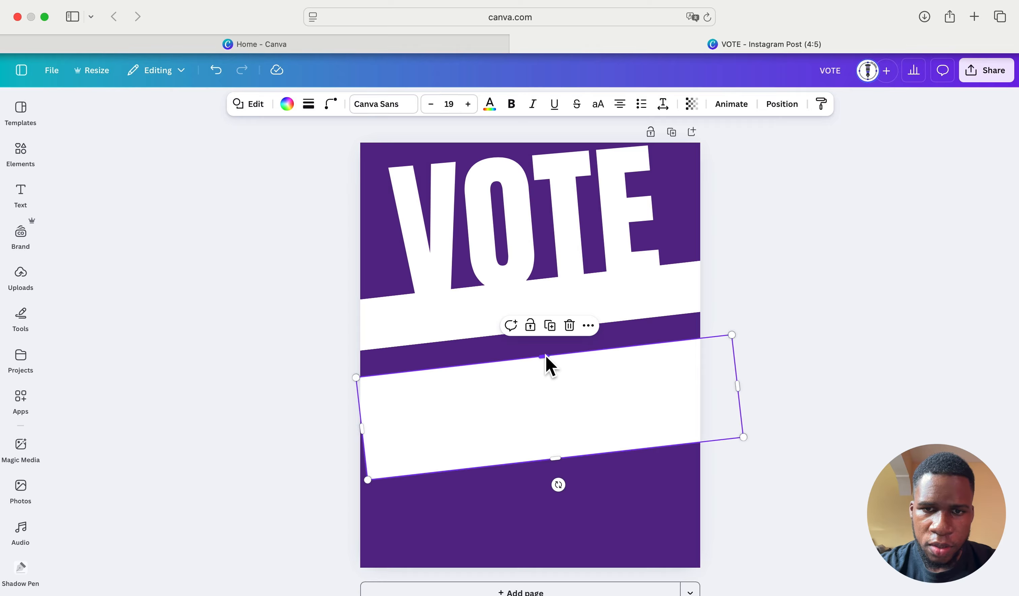
drag(546, 360, 546, 377)
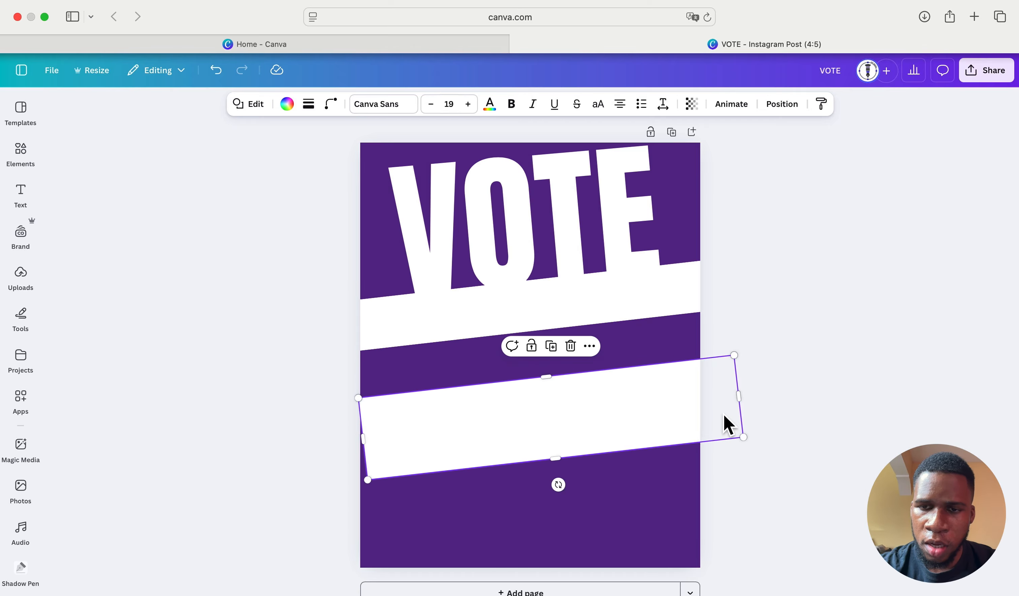
drag(739, 395, 599, 434)
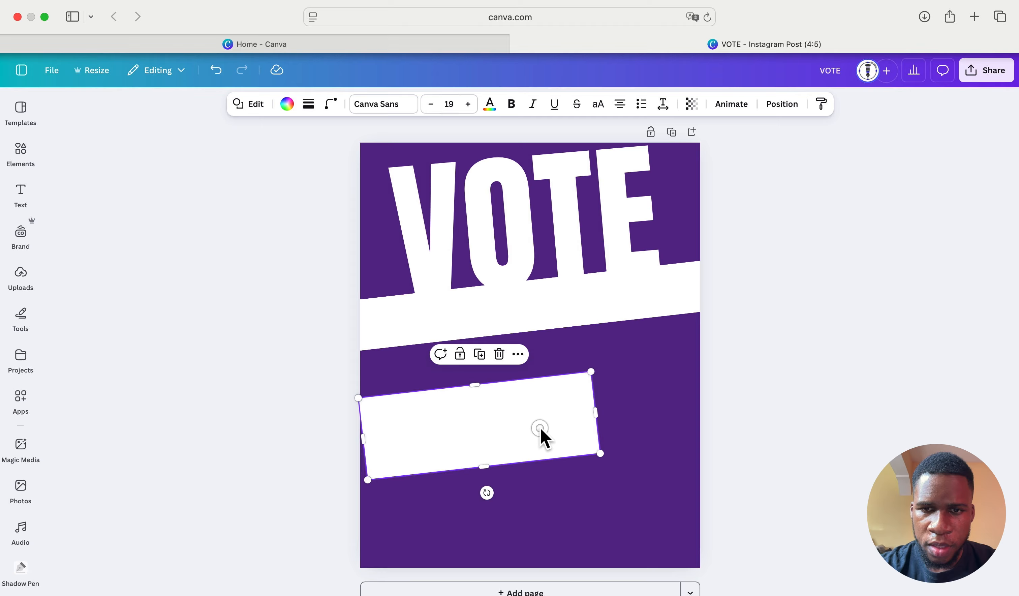
drag(540, 426, 668, 367)
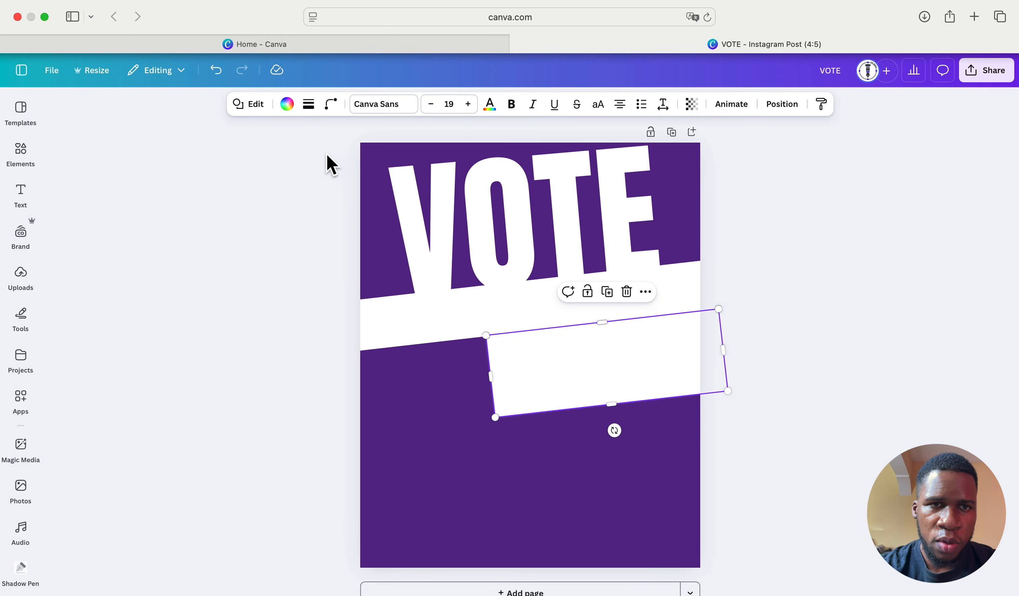
- Fill the band copy with Gray #737373 and adjust its position slightly
click(288, 105)
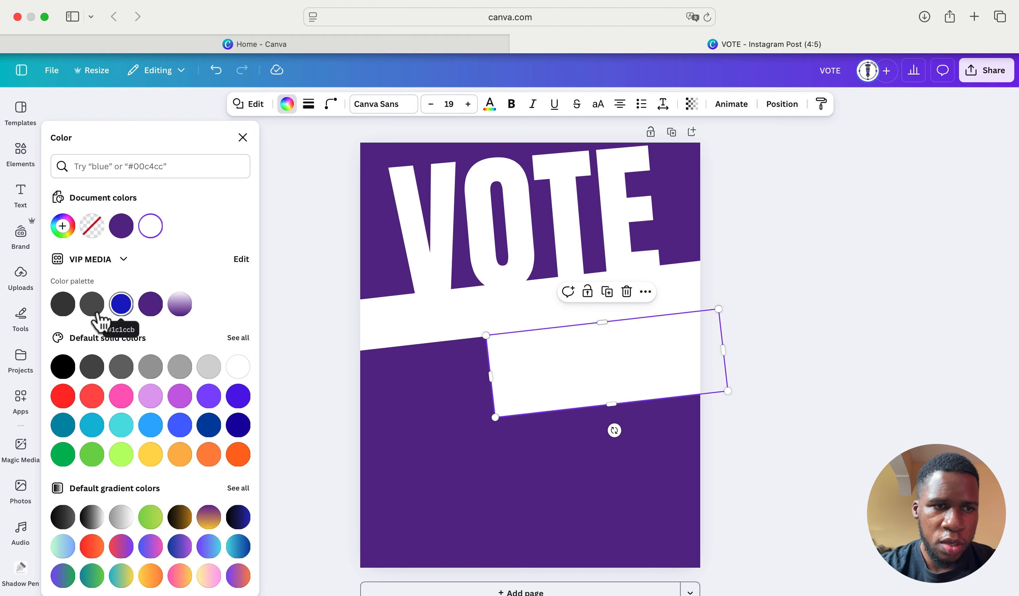
click(63, 304)
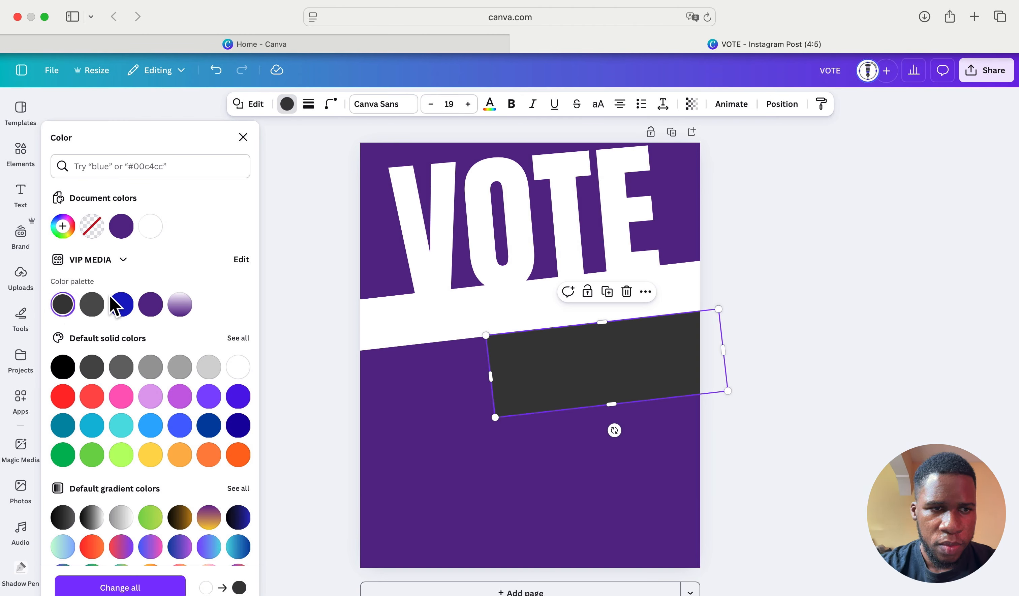
click(151, 367)
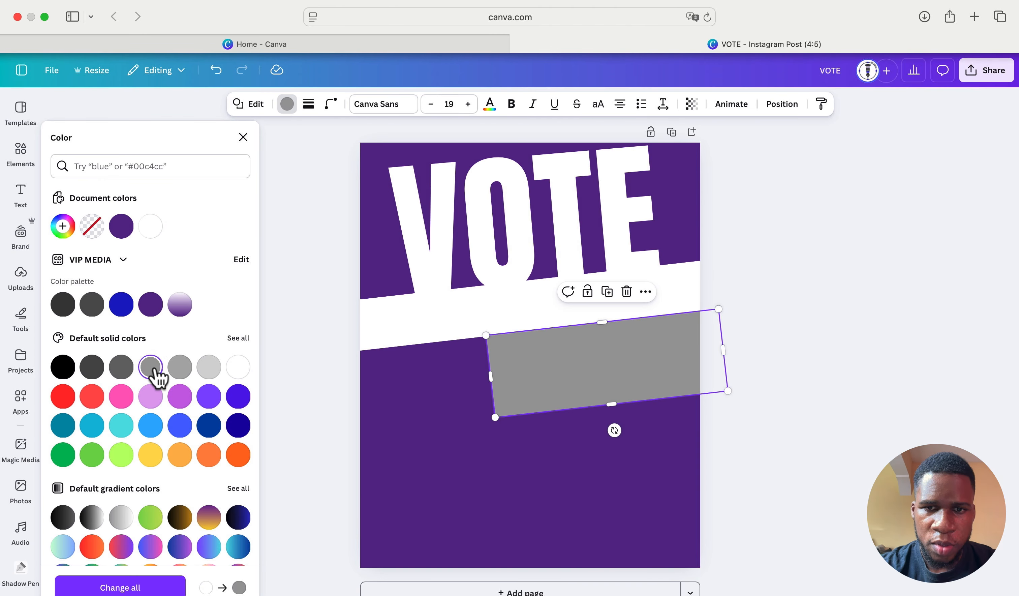
click(121, 366)
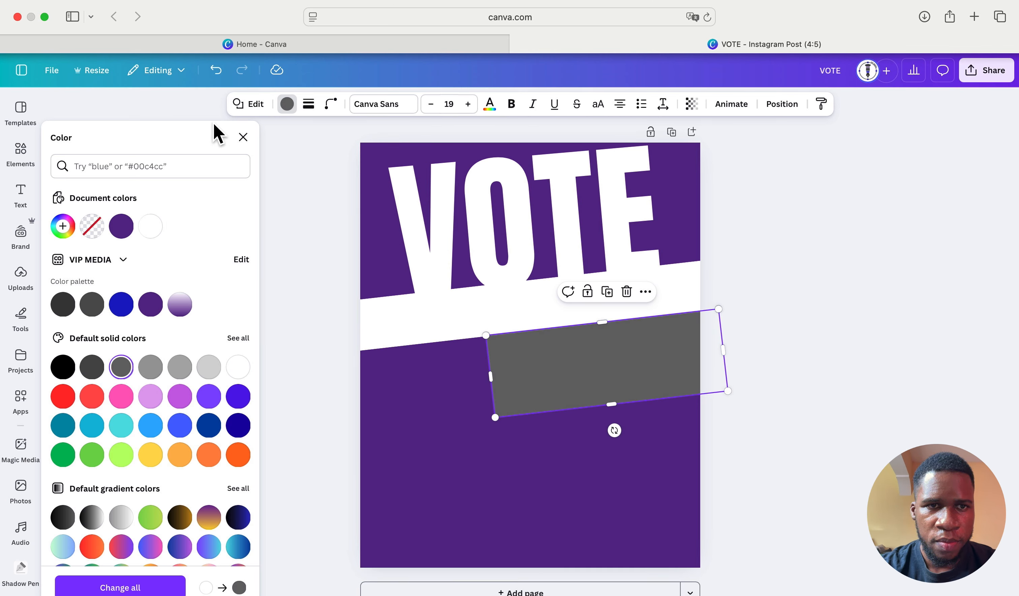
click(242, 137)
mouse_move(628, 346)
mouse_down()
mouse_move(624, 357)
mouse_move(640, 346)
mouse_up()
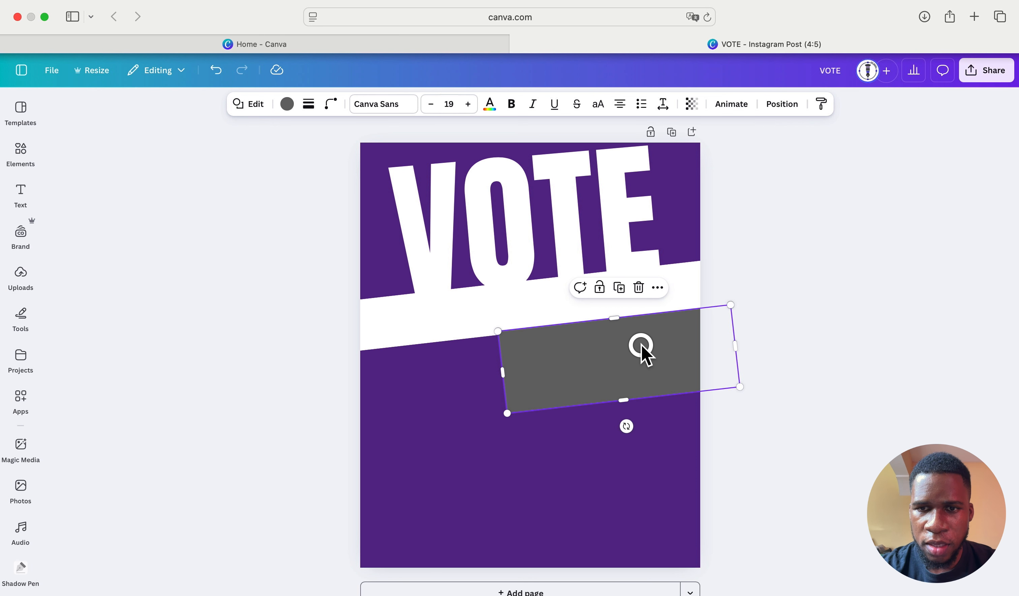
click(639, 424)
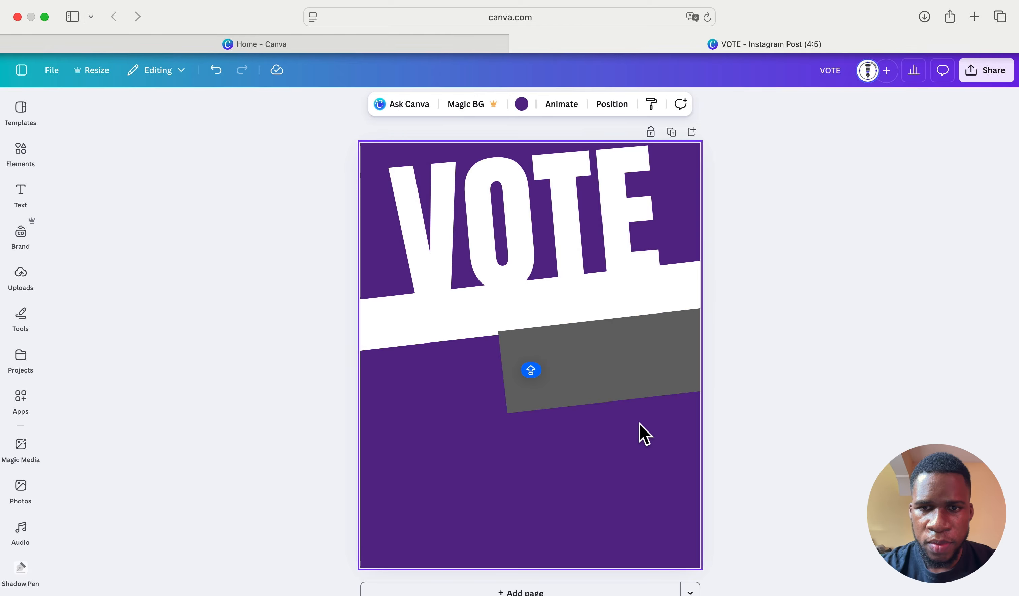
click(666, 370)
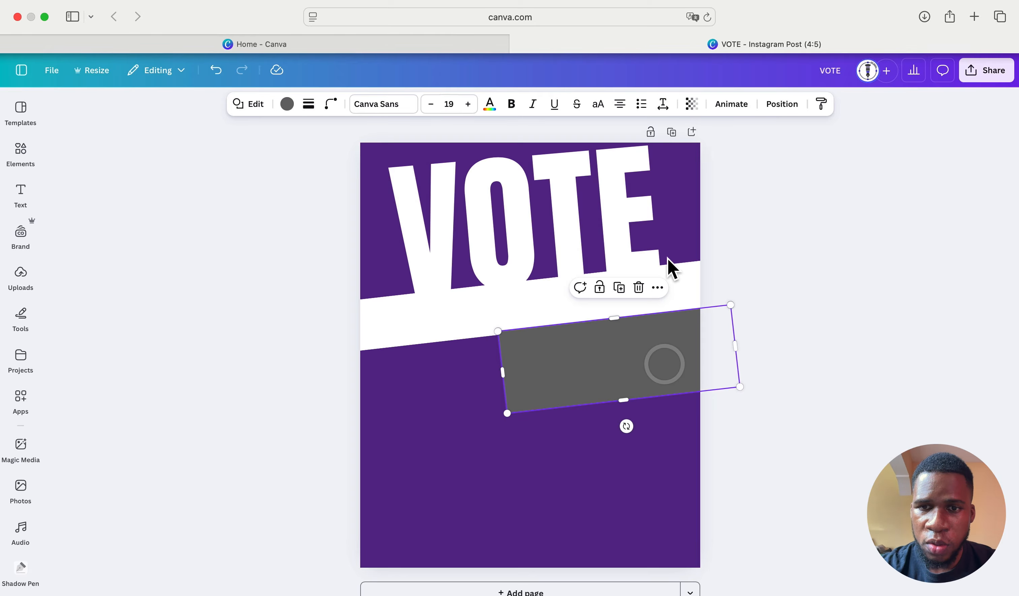
- Duplicate the grey rectangle, move the copy below it, and shorten it to about 175 high
click(620, 288)
drag(625, 369, 630, 440)
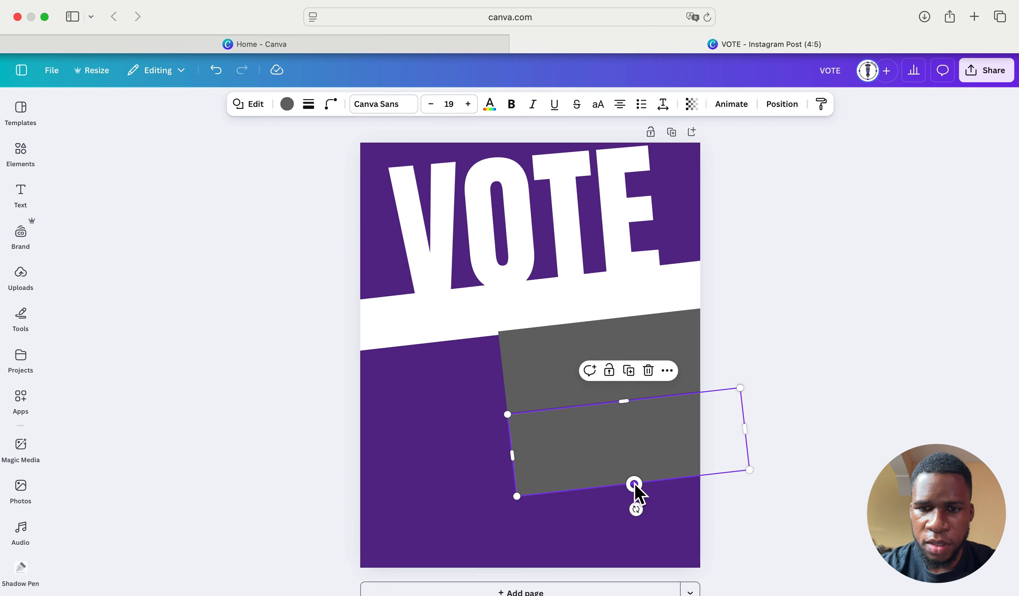
drag(634, 485, 633, 478)
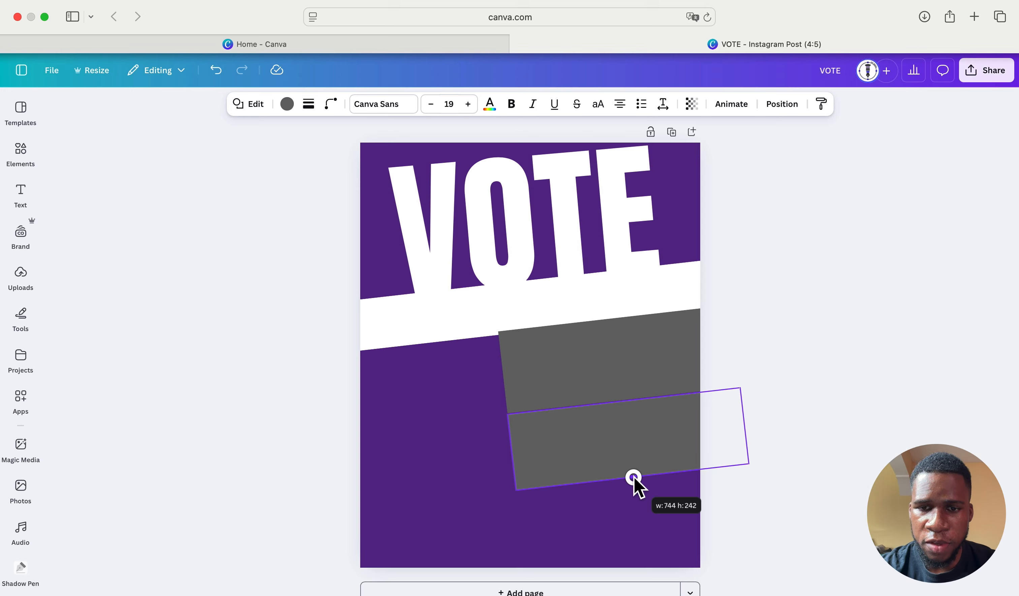
drag(634, 477, 634, 455)
drag(634, 461, 634, 463)
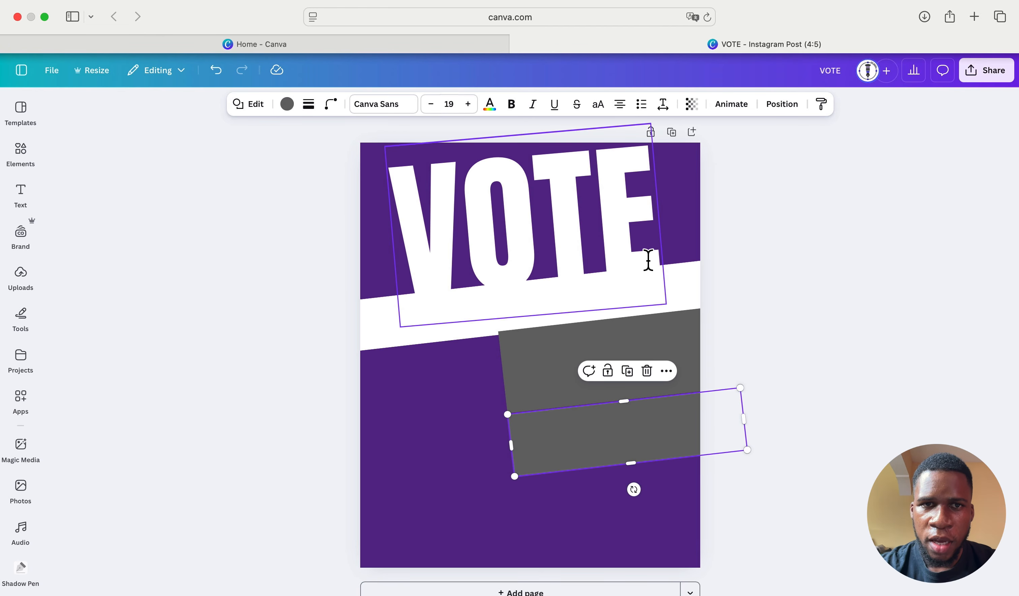
- Fill the upper grey rectangle with the document purple colour
click(288, 105)
click(447, 435)
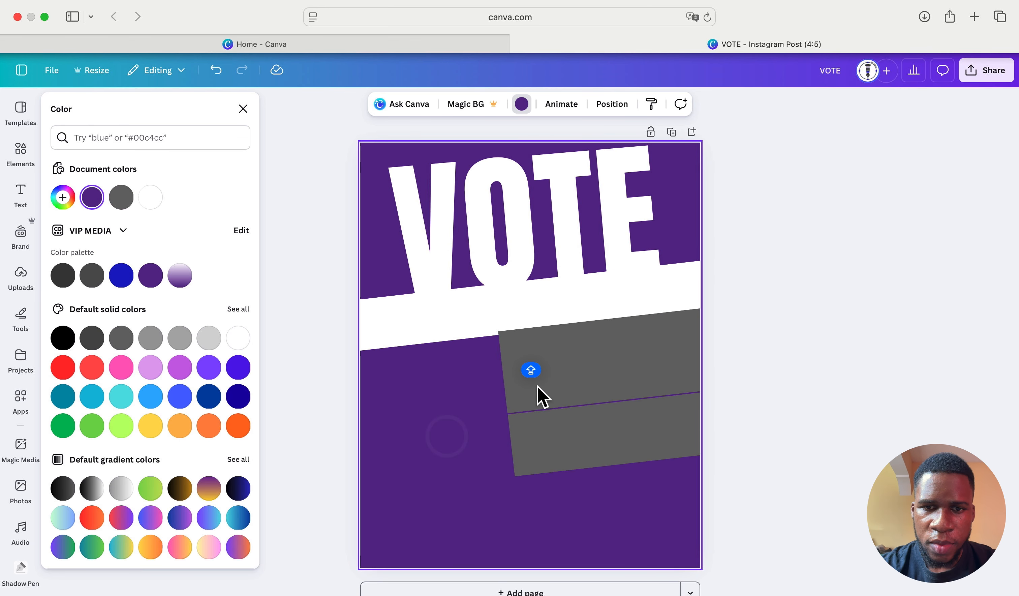
click(575, 360)
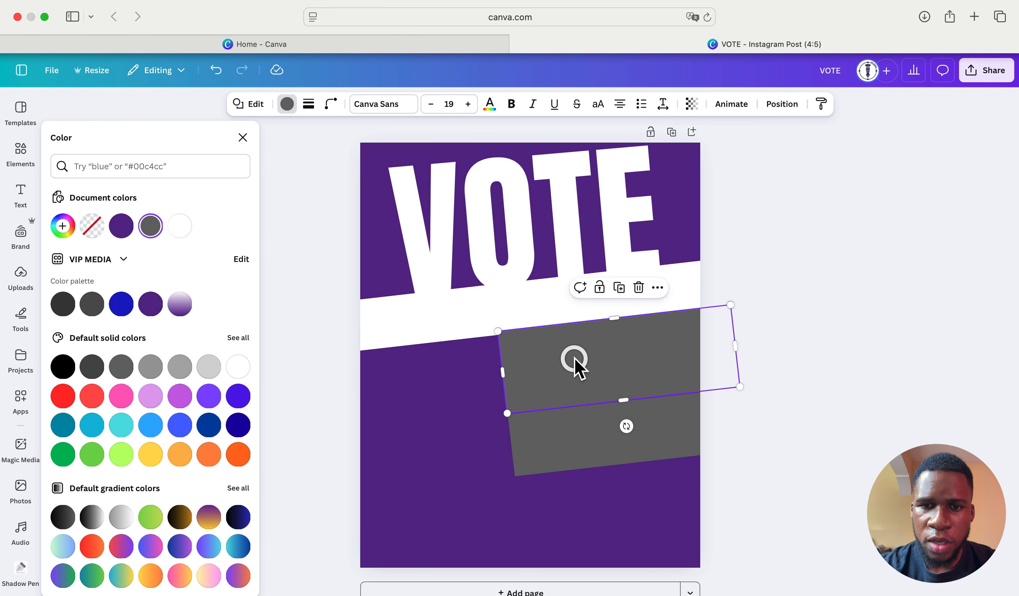
click(290, 107)
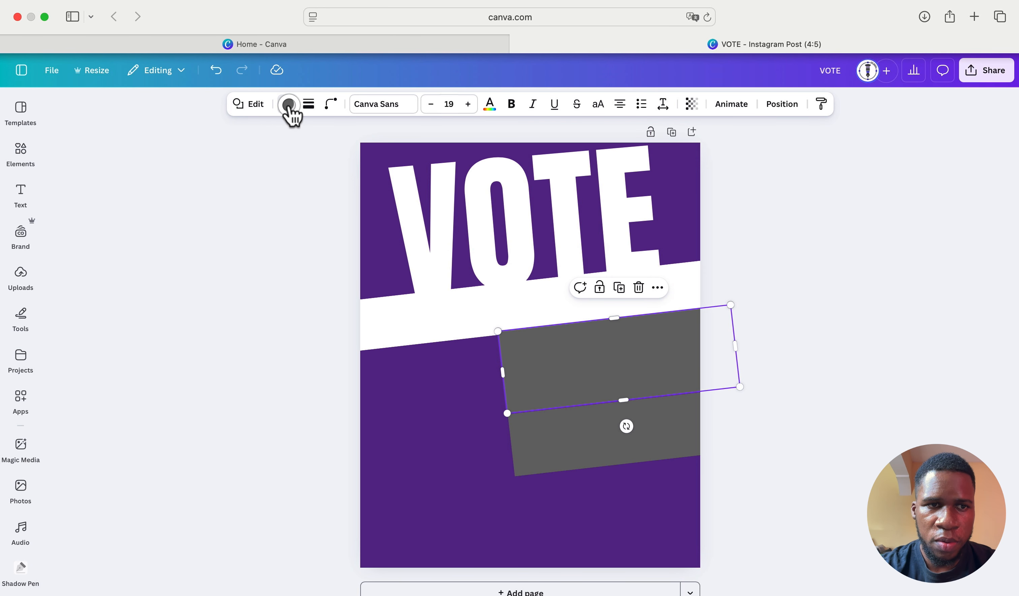
click(290, 107)
click(123, 229)
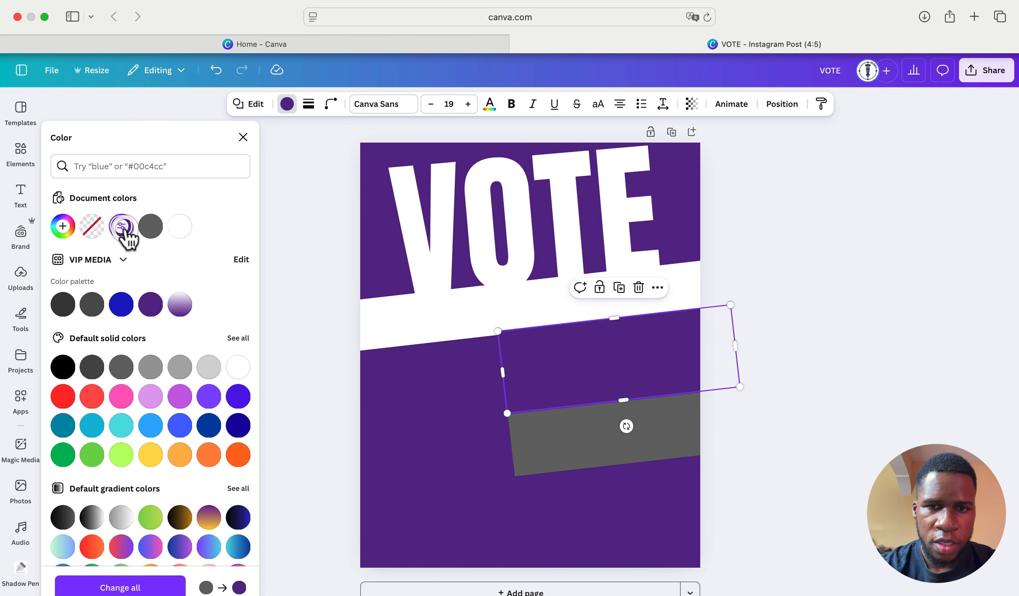
click(458, 429)
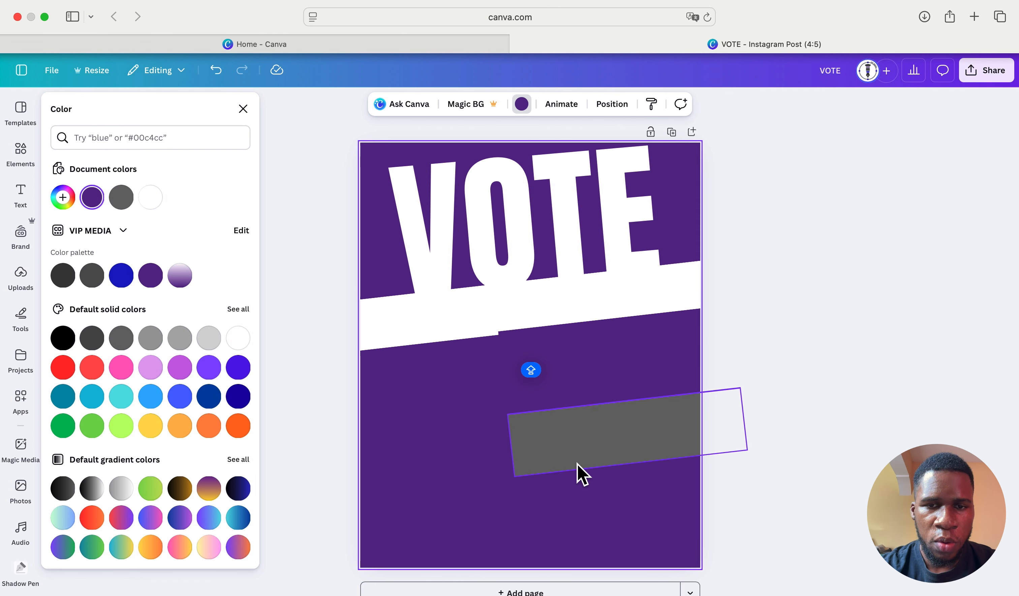
click(603, 436)
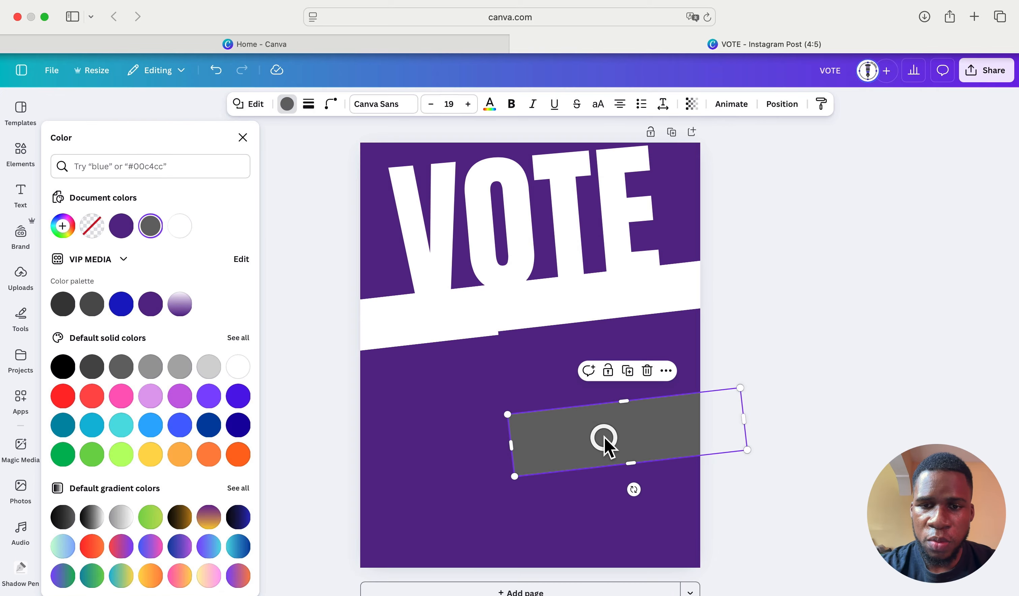
- Move the purple block down below the grey bar
click(553, 370)
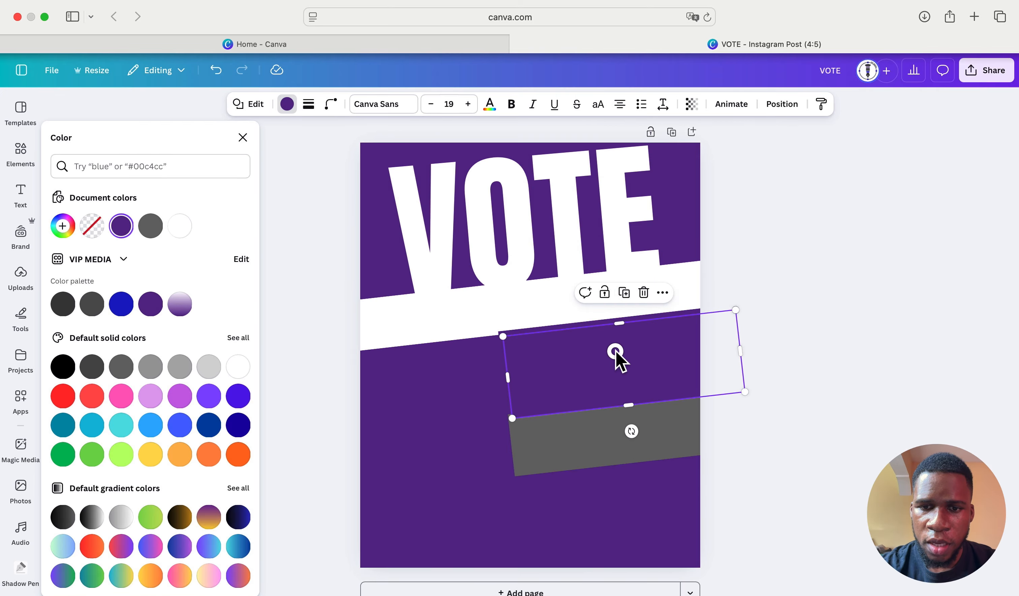
drag(614, 357, 629, 493)
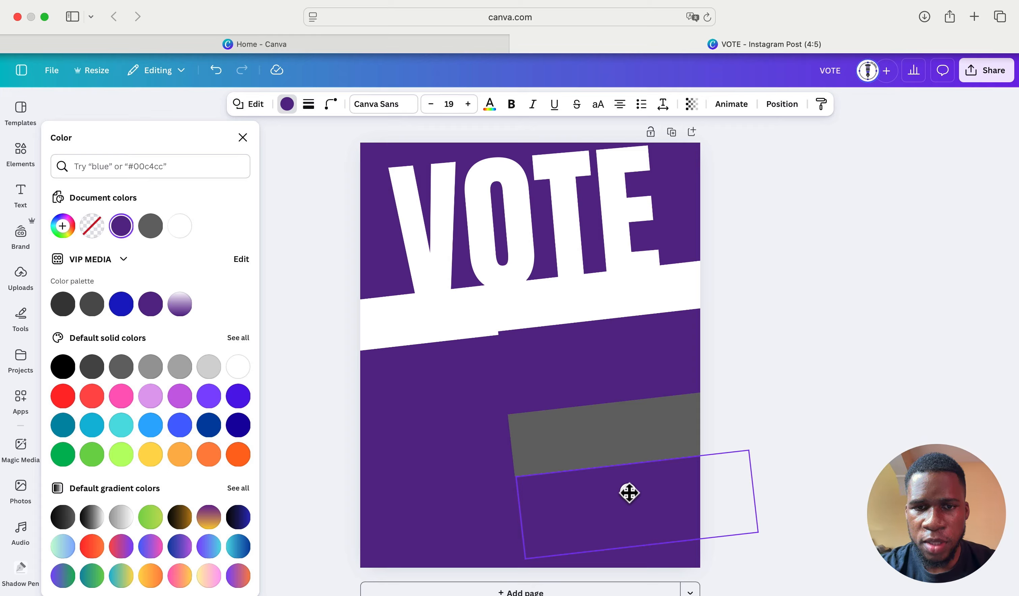
drag(629, 493, 630, 494)
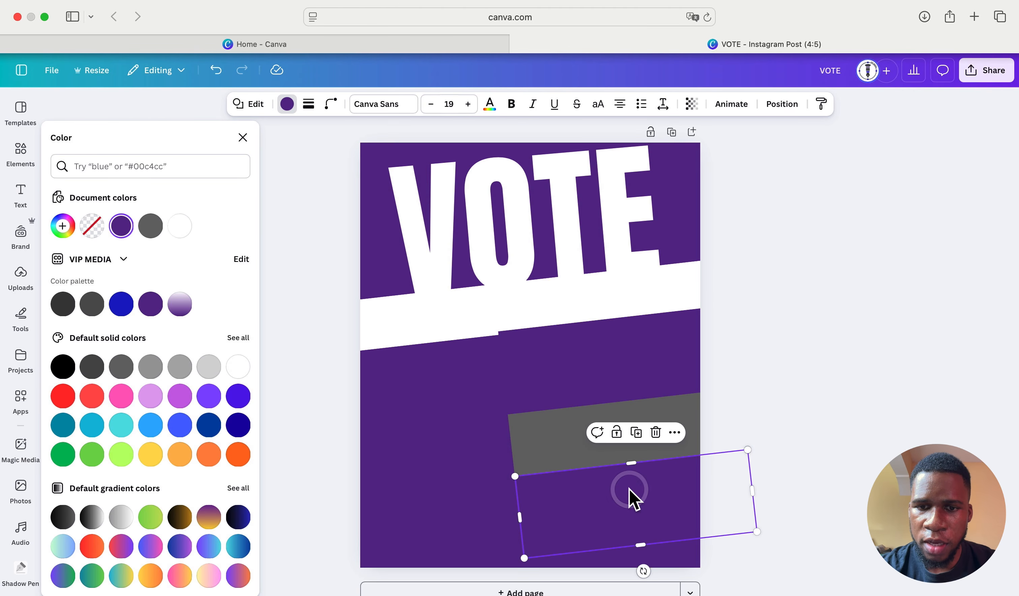
click(478, 461)
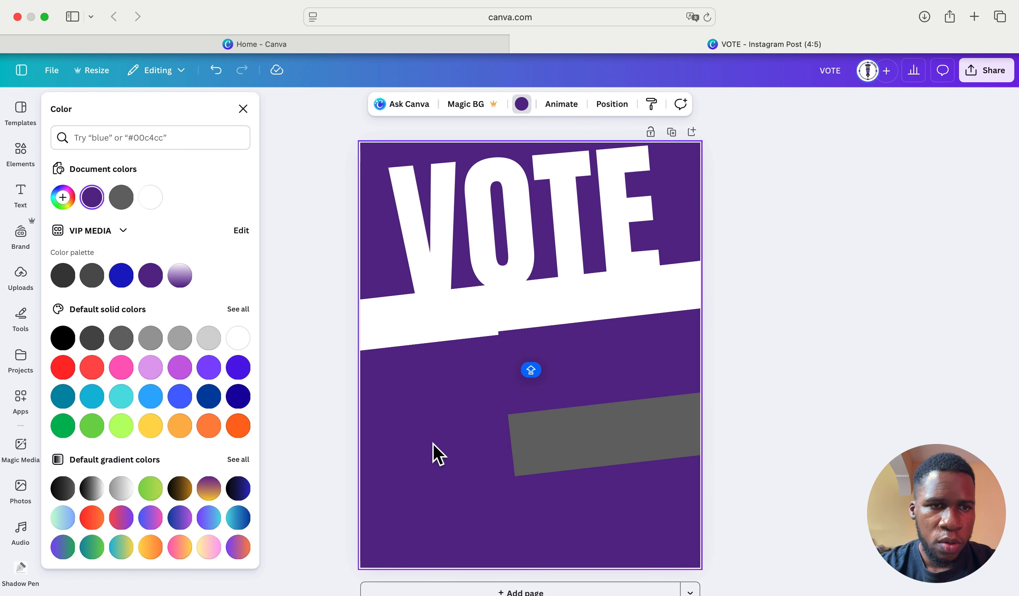
- Search Elements photos for 'BACK' and add the beige crumpled-paper photo
click(21, 153)
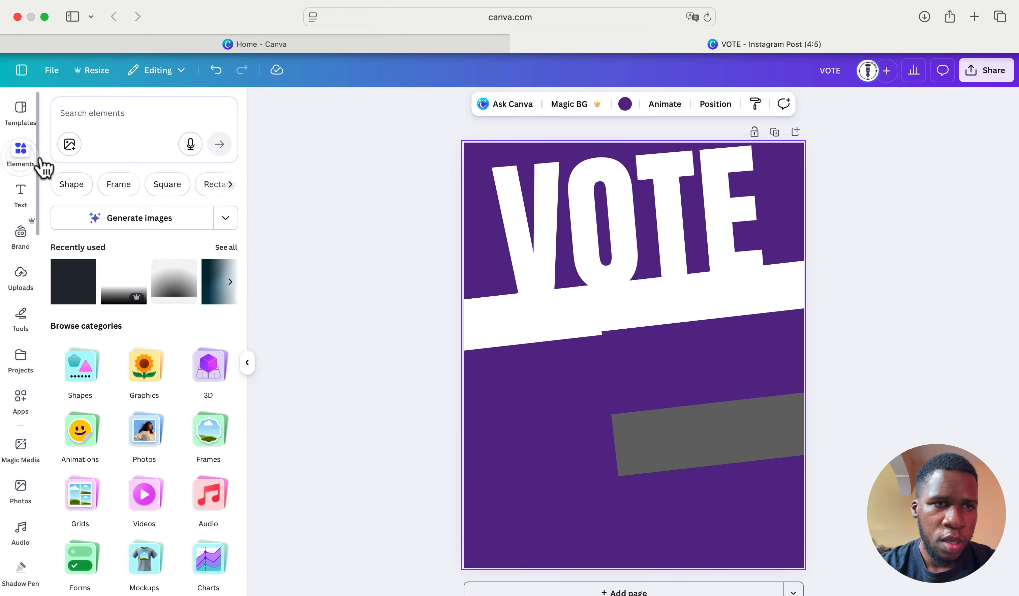
click(113, 110)
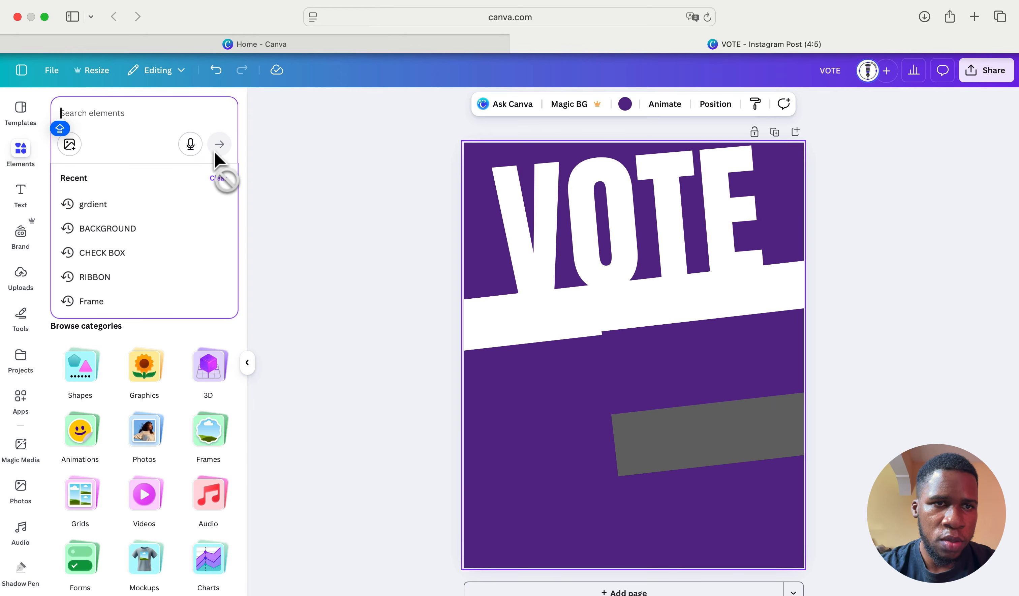
click(162, 460)
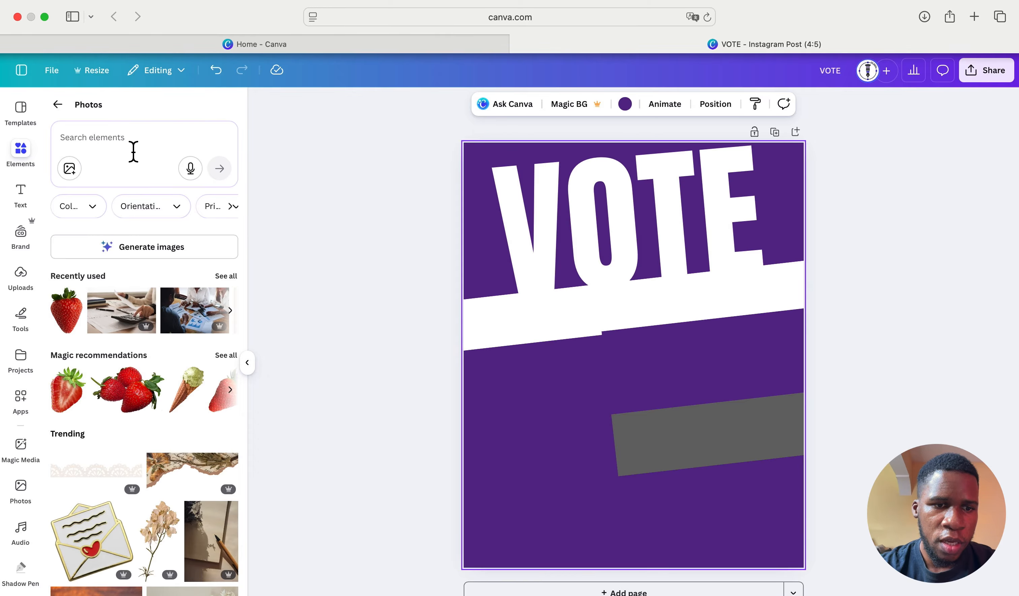
click(133, 152)
text(BACKGROUND)
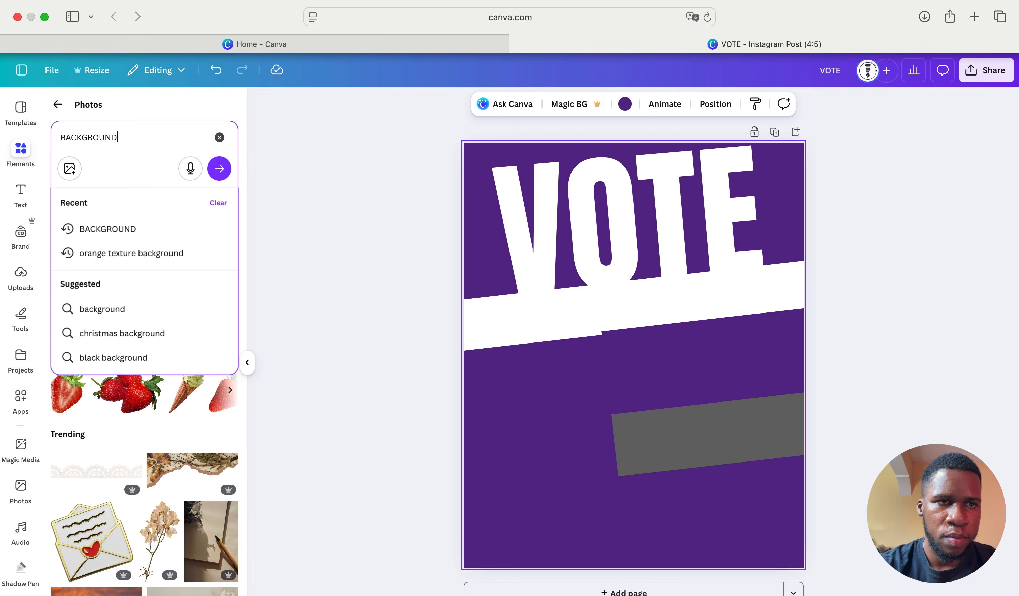
key(Return)
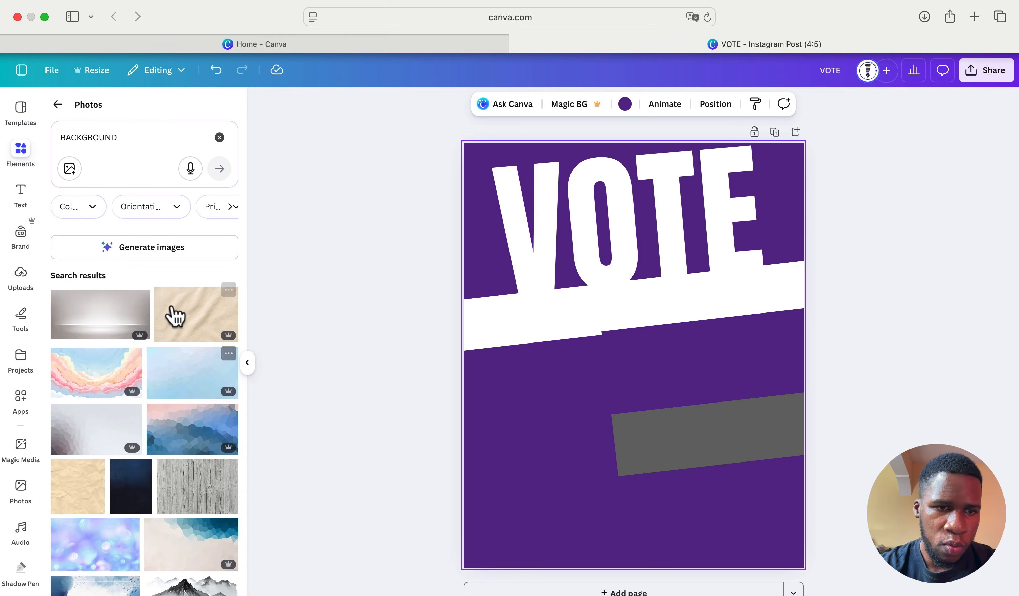
scroll(159, 426, down, 5)
scroll(159, 426, up, 4)
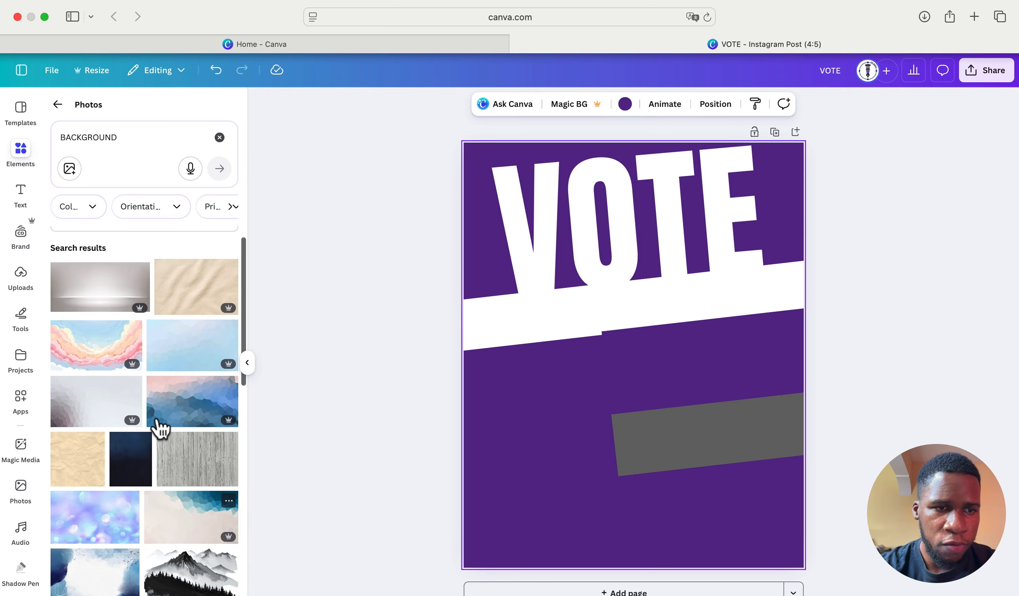
scroll(157, 424, up, 1)
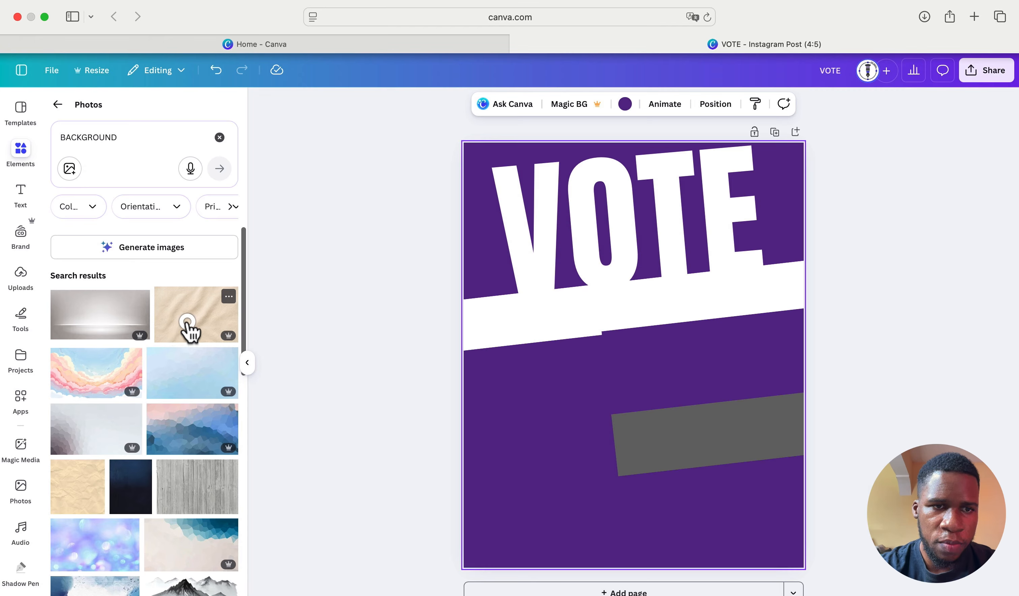
click(188, 323)
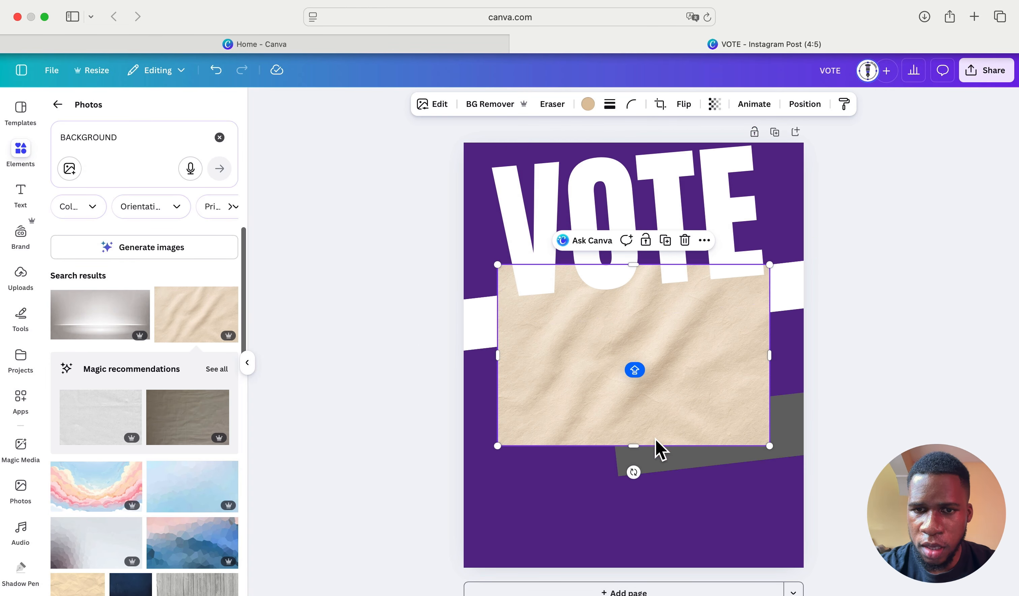
- Stretch the paper photo so it covers the whole page
drag(634, 446, 630, 525)
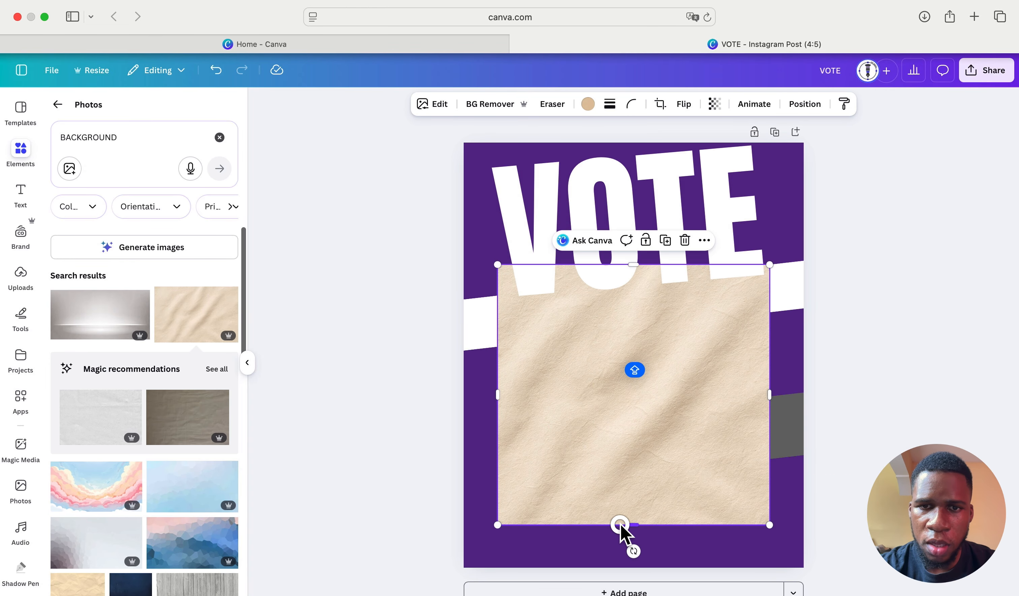
drag(499, 264, 405, 145)
drag(769, 524, 850, 595)
drag(720, 506, 720, 467)
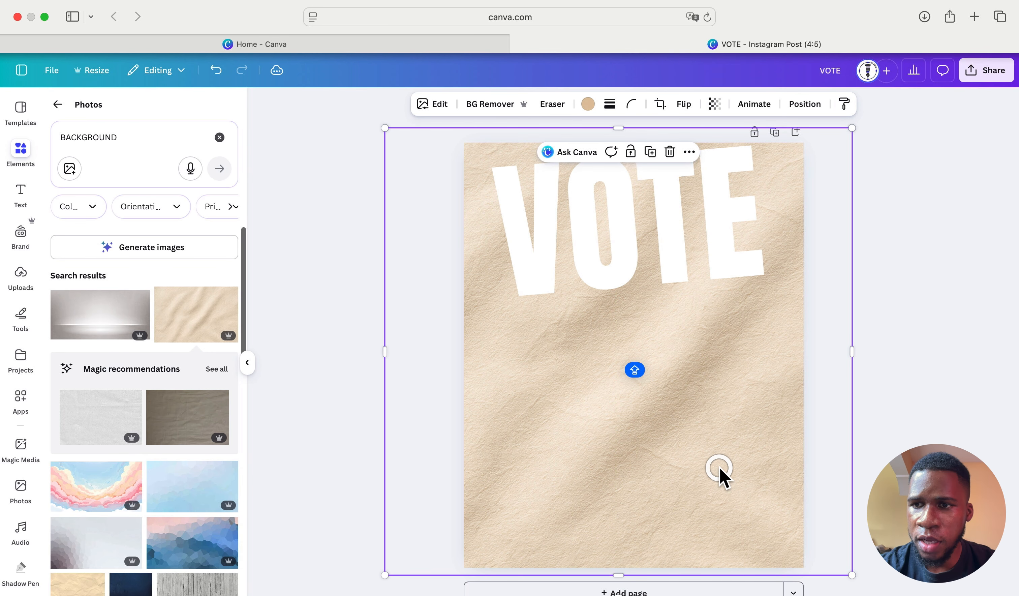
- Use the Layers list to move the photo just above the bottom background layer
click(809, 105)
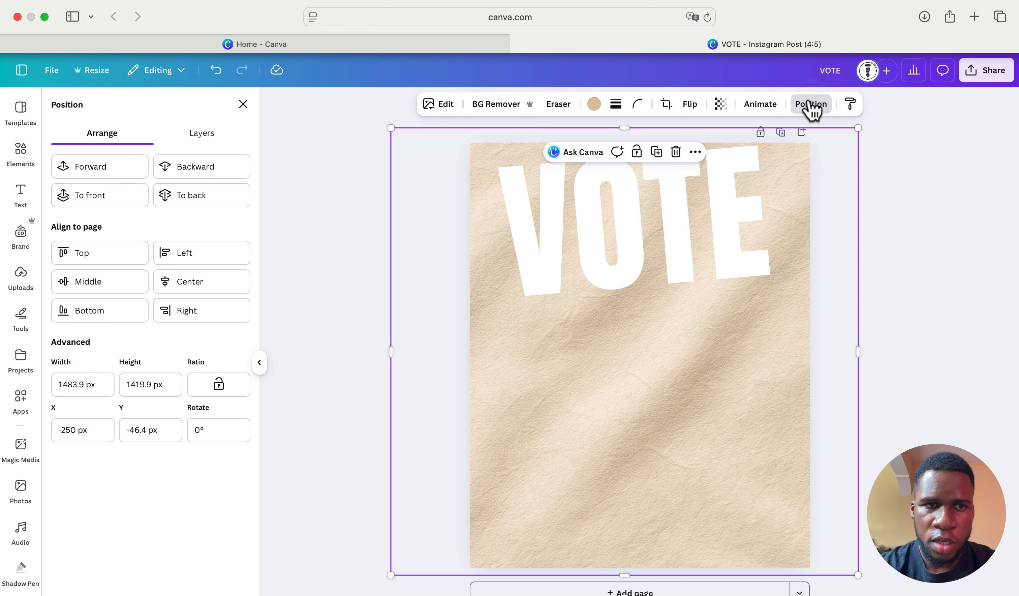
click(213, 139)
drag(197, 245, 179, 393)
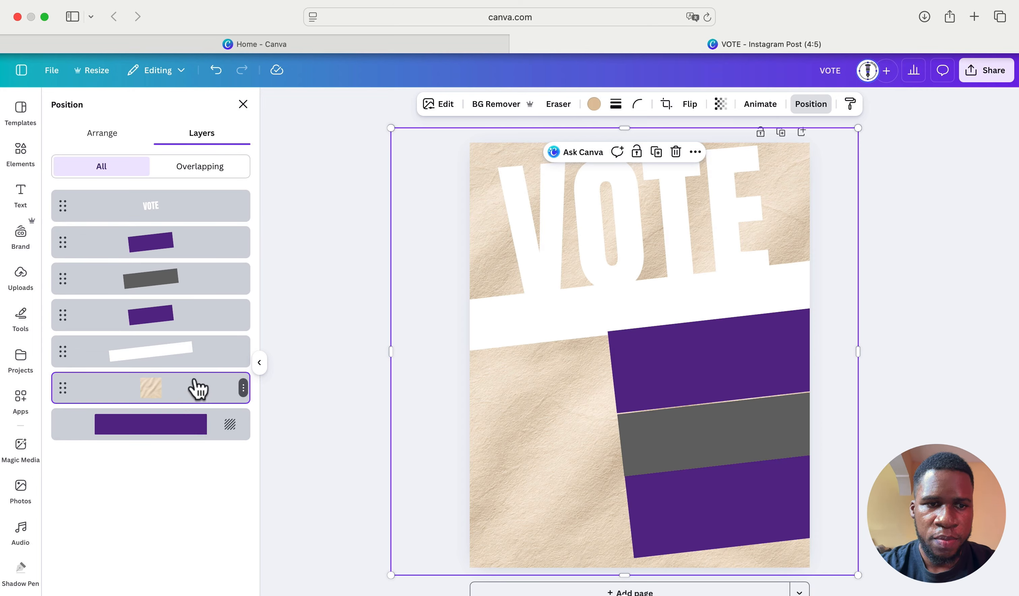
click(593, 104)
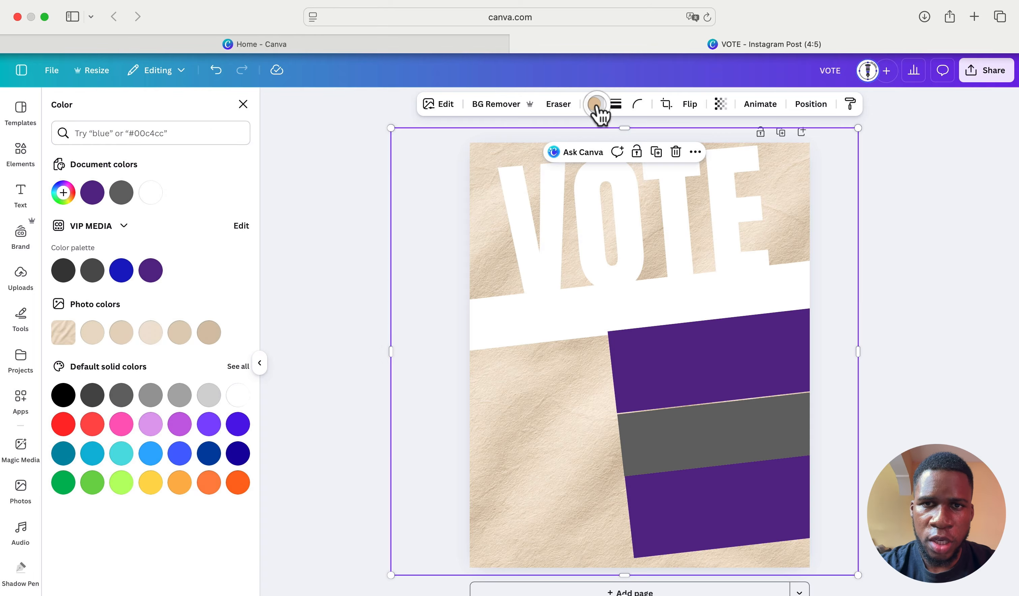
- Tint the paper photo purple #632c94 and lower its transparency to 16
click(155, 270)
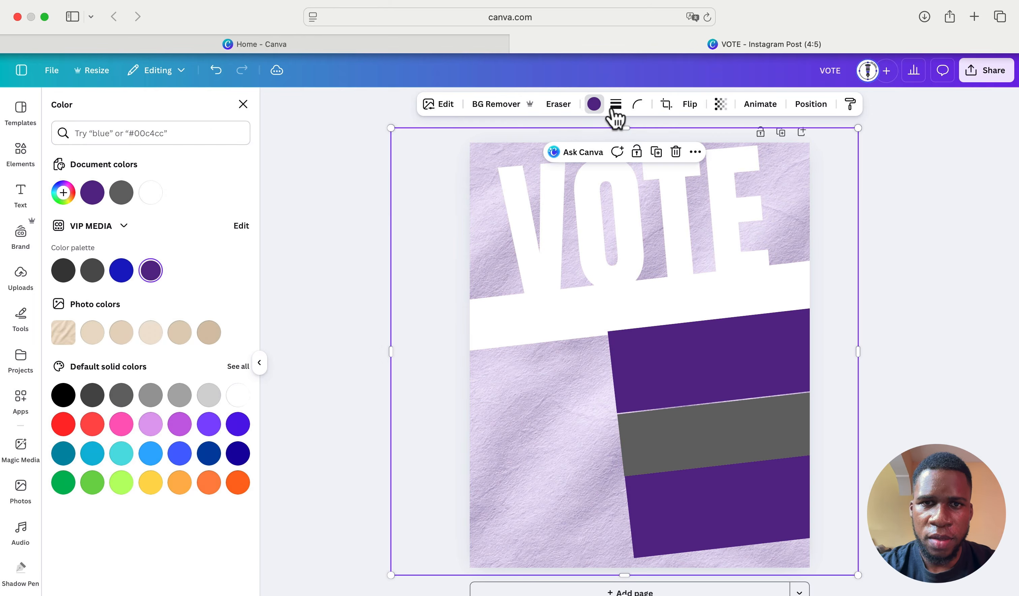
click(721, 106)
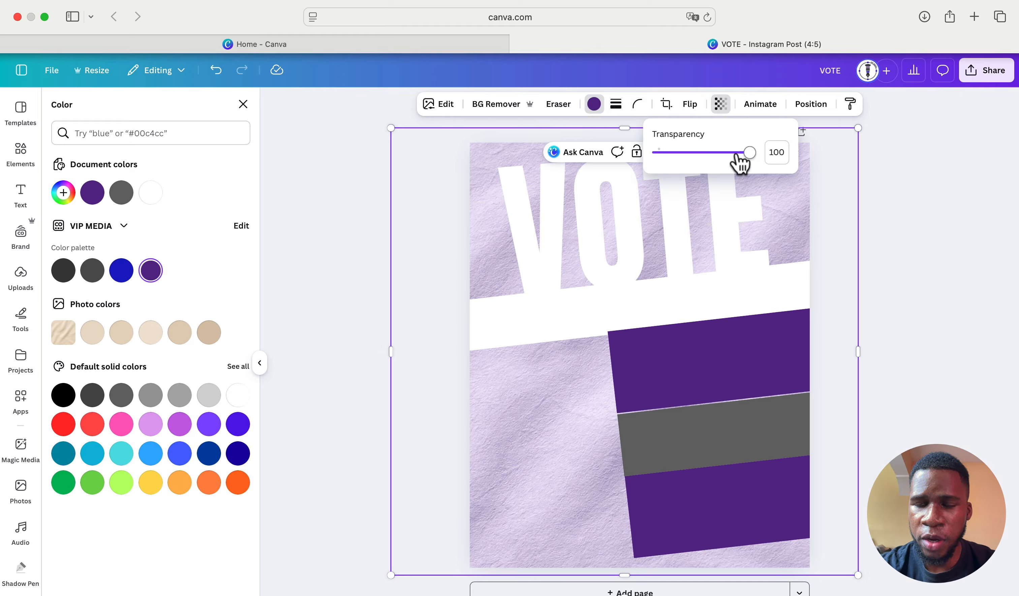
drag(737, 158, 674, 161)
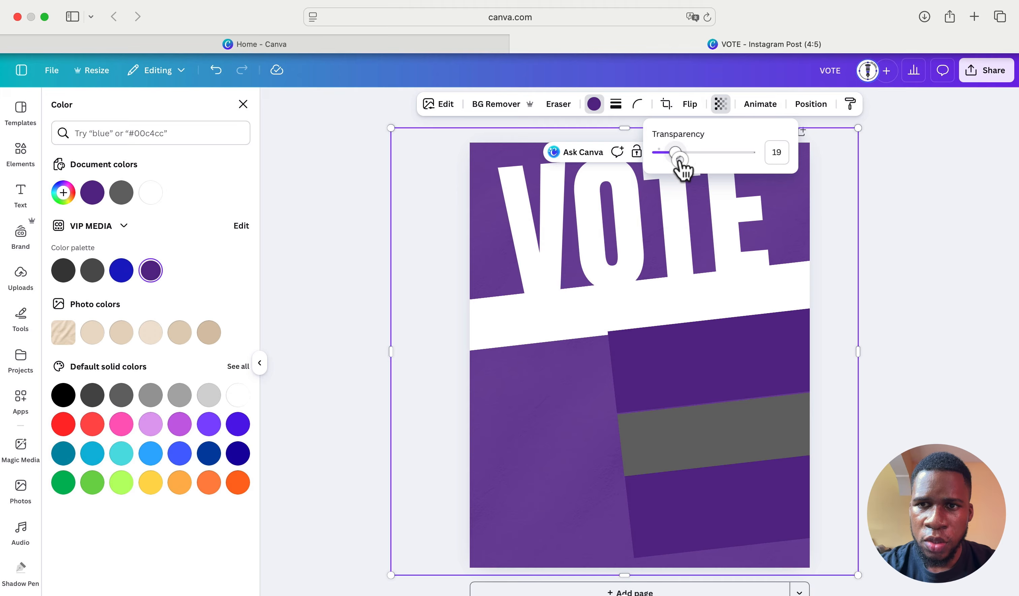
drag(680, 159, 677, 160)
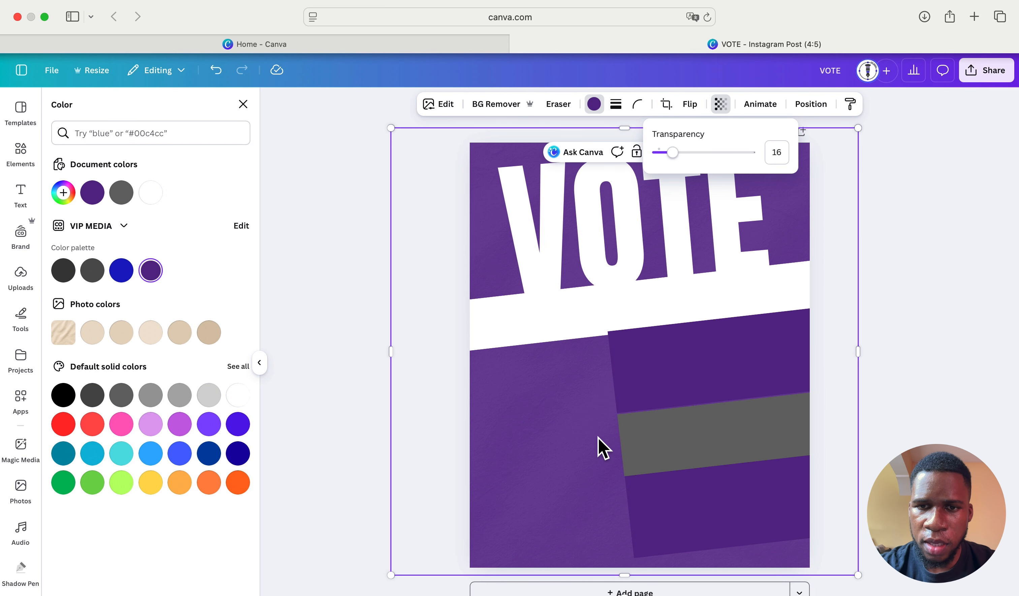
click(412, 397)
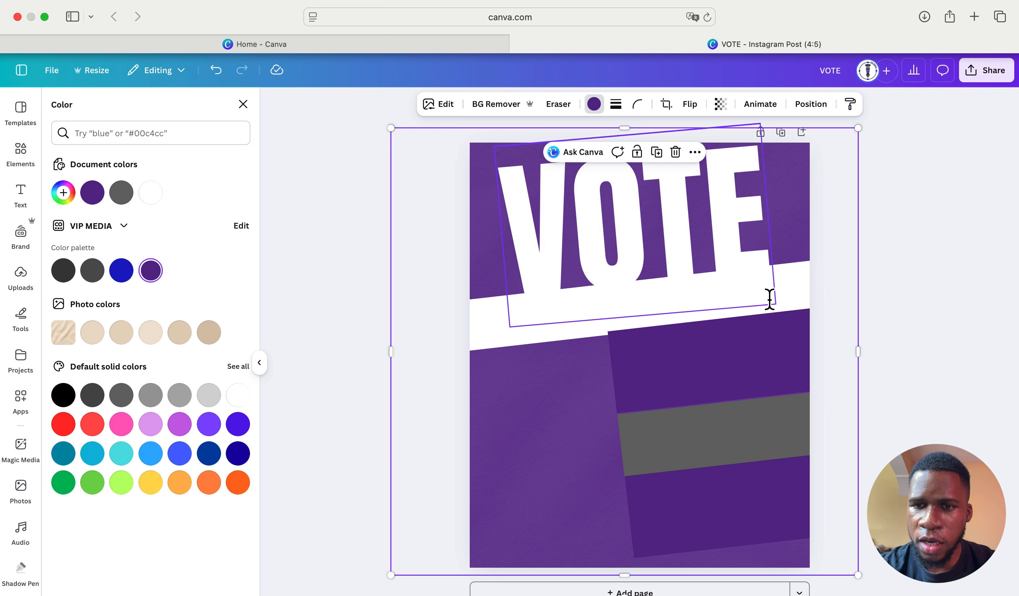
- Lock the background photo, then select the purple and grey bars and shrink them slightly
click(630, 428)
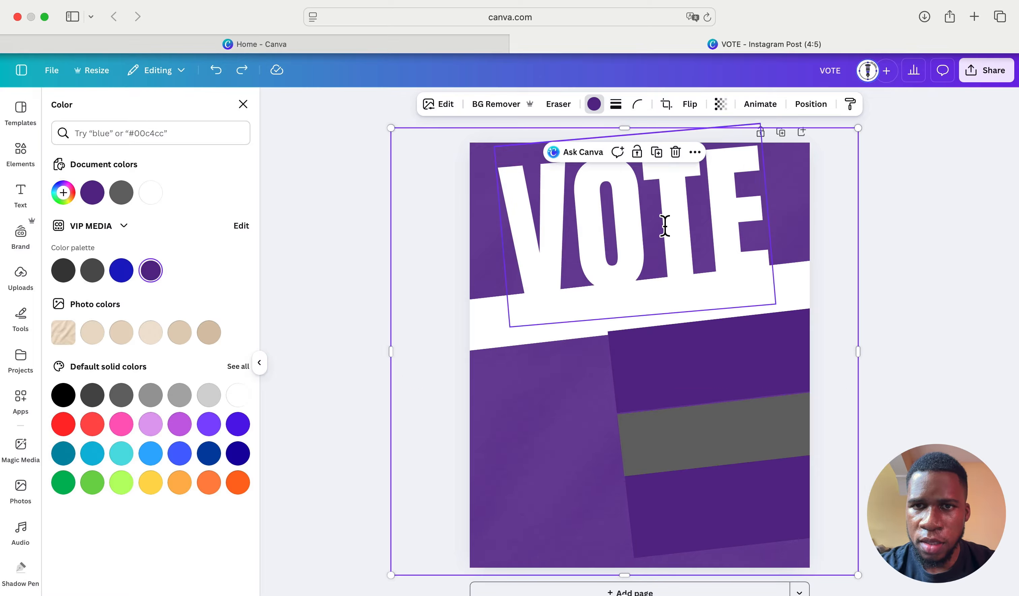
click(635, 154)
drag(578, 365, 705, 482)
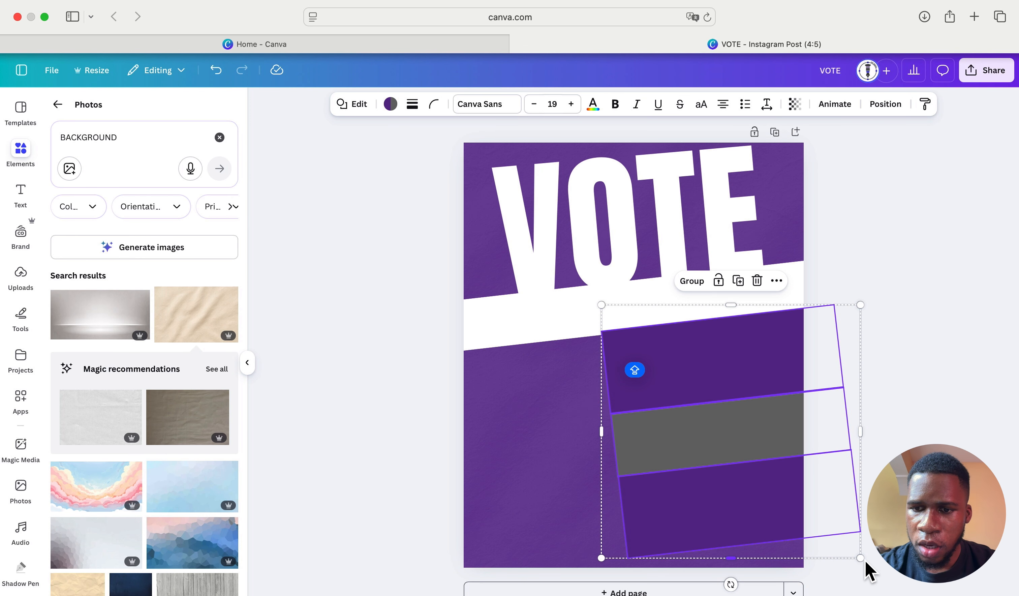
drag(859, 557, 835, 537)
- Nudge the bars flush against the page's right edge and close the side panel
drag(771, 366, 774, 371)
scroll(634, 369, up, 10)
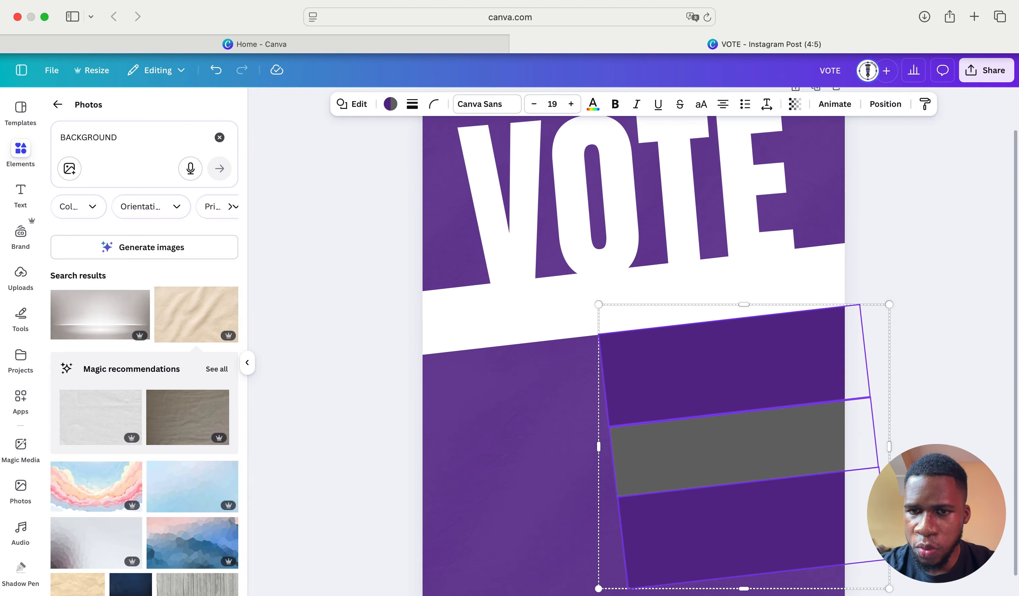
drag(763, 491, 761, 493)
scroll(762, 495, right, 7)
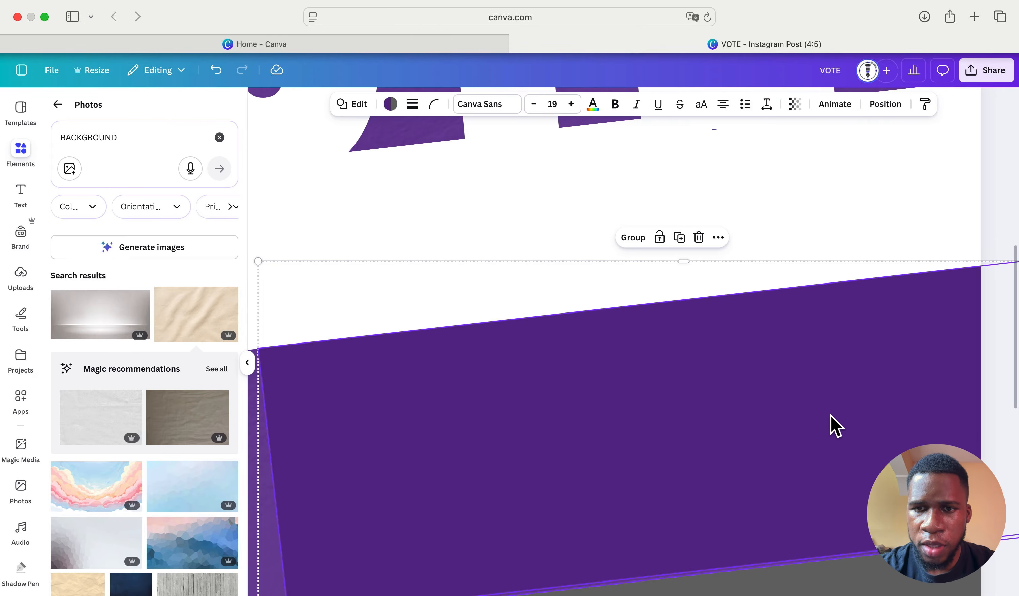
scroll(834, 426, down, 8)
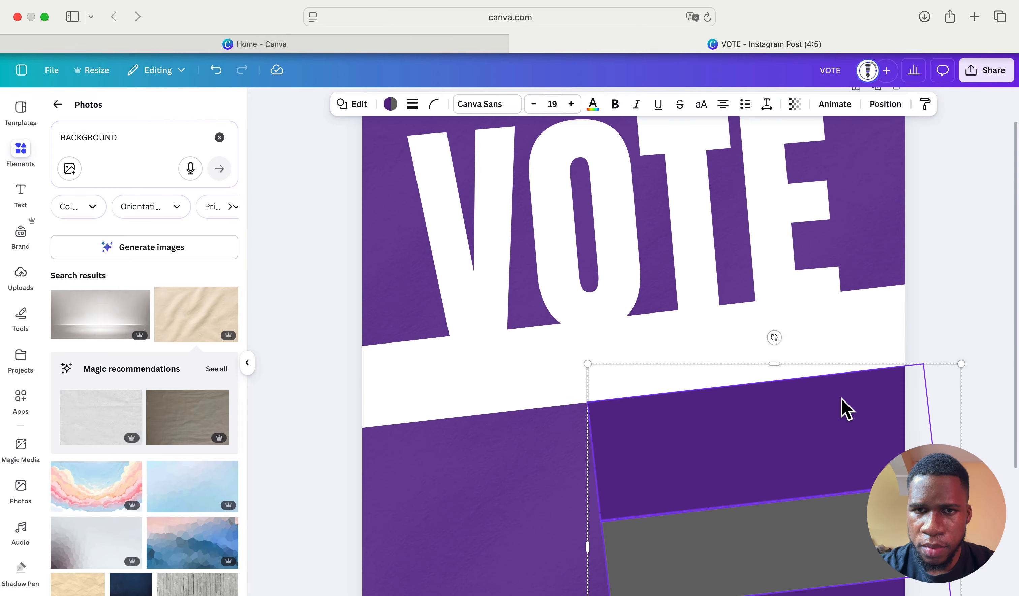
scroll(844, 407, down, 3)
scroll(844, 407, down, 4)
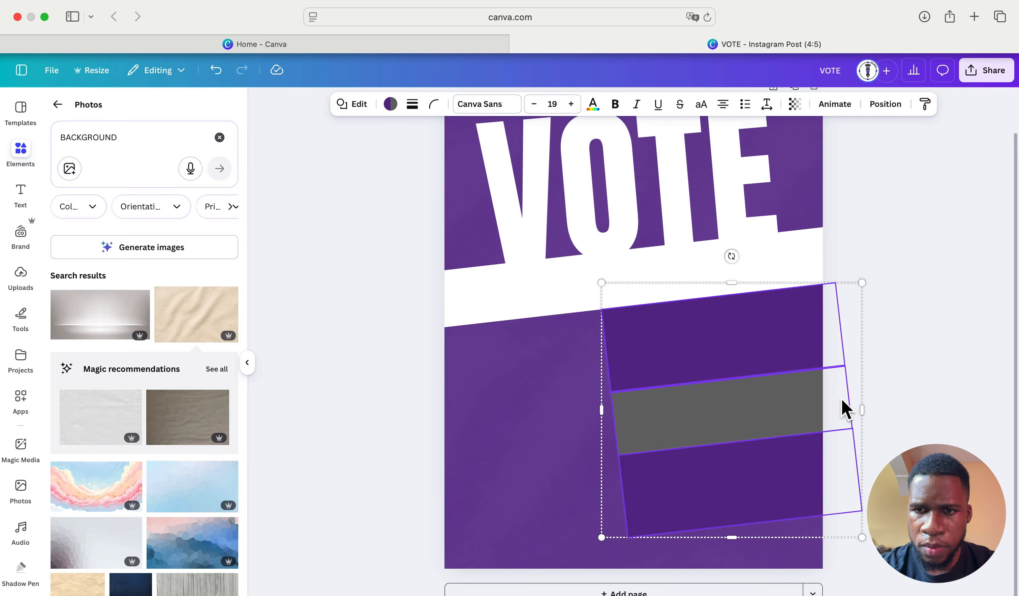
click(913, 335)
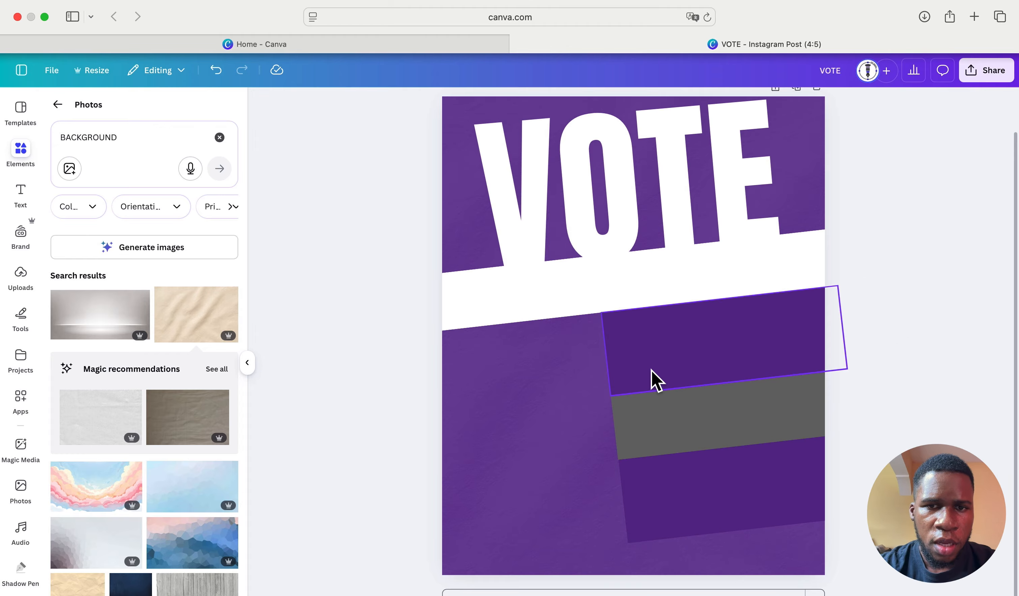
click(250, 362)
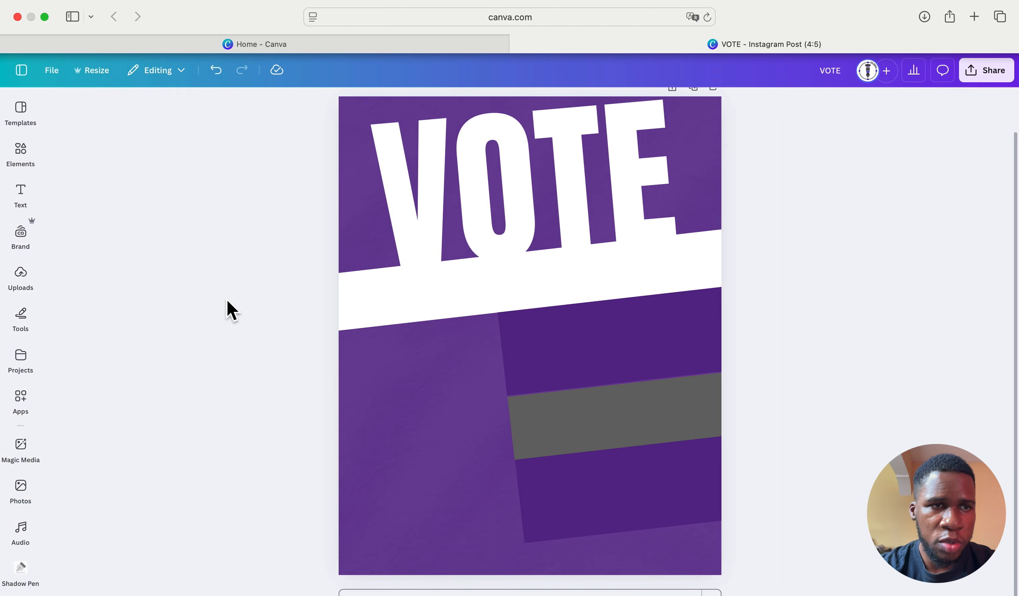
- Add the uploaded woman-in-suit photo, enlarge it over the lower page, and remove its background
click(17, 288)
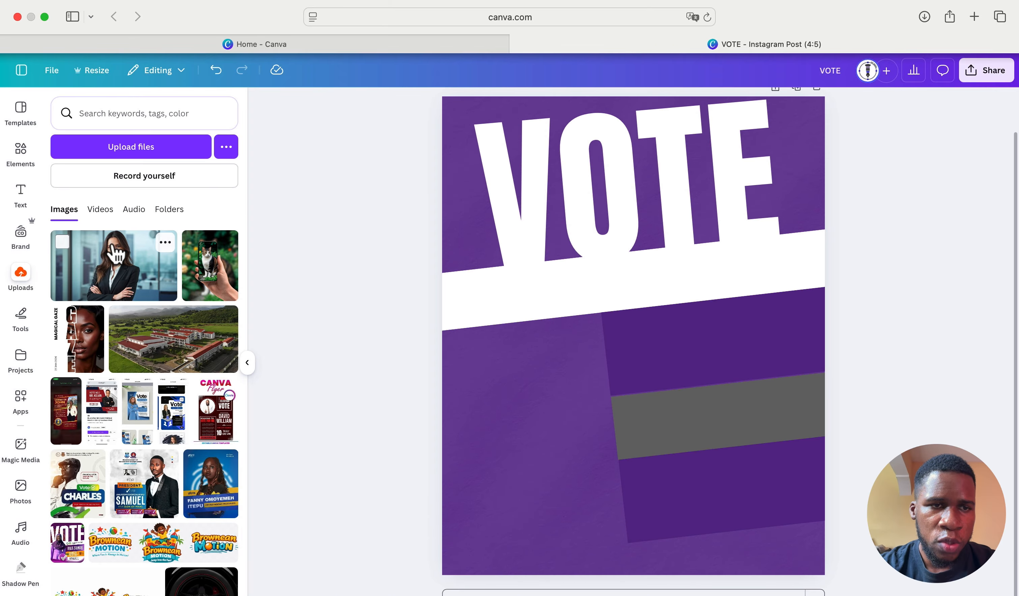
click(130, 278)
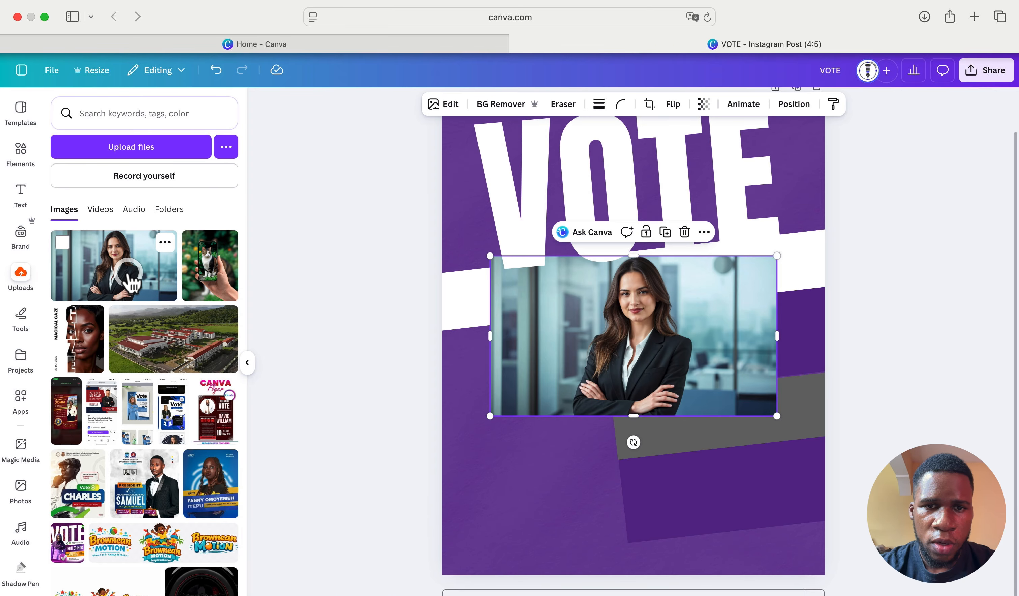
drag(493, 419, 367, 542)
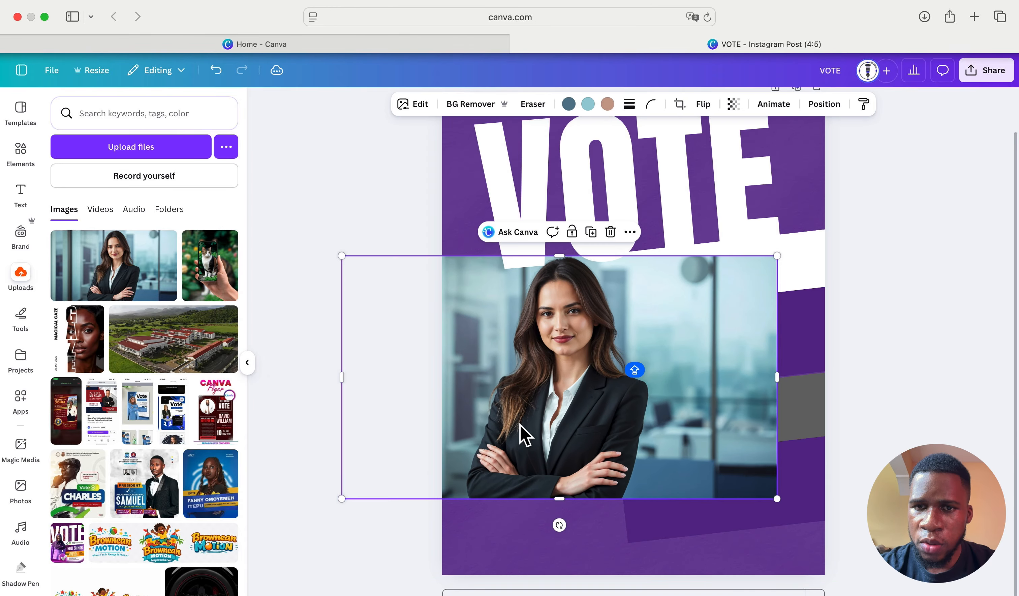
drag(518, 432, 477, 454)
drag(733, 528, 841, 588)
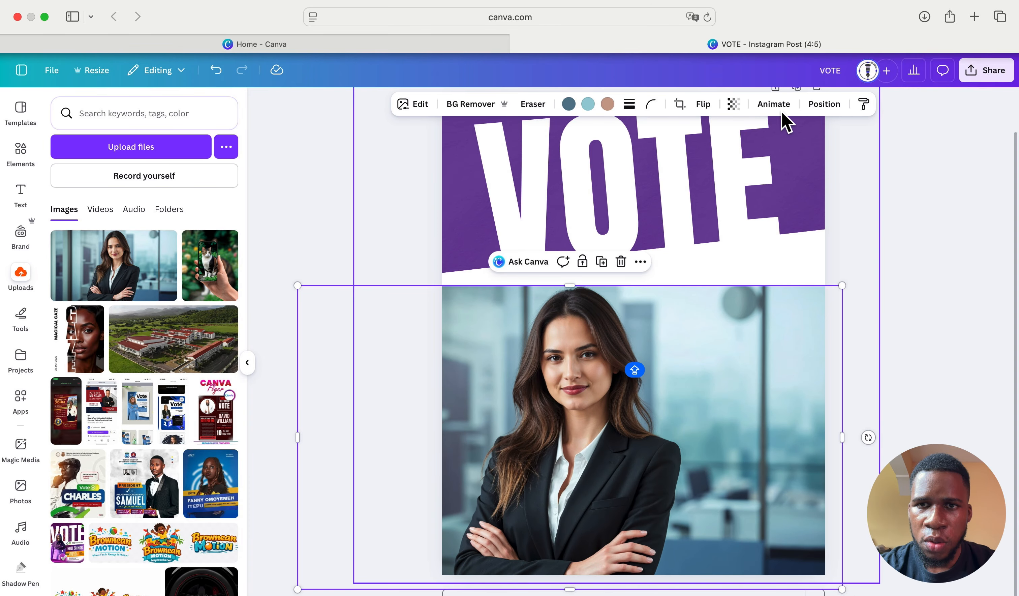
click(466, 105)
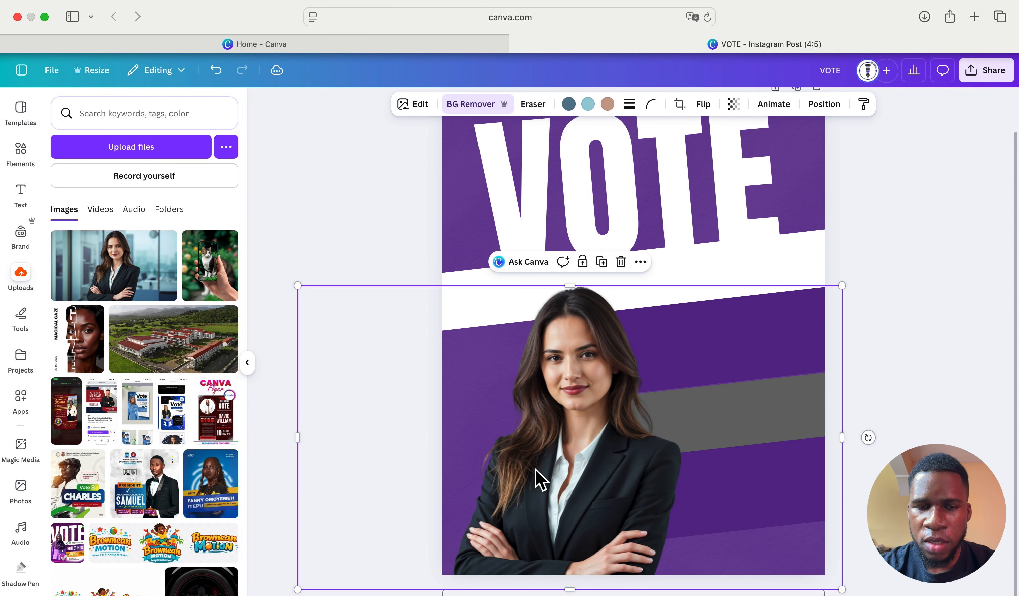
- Flip the cutout portrait horizontally, set it at the left edge, and show the Layers list
drag(593, 453, 550, 454)
click(703, 106)
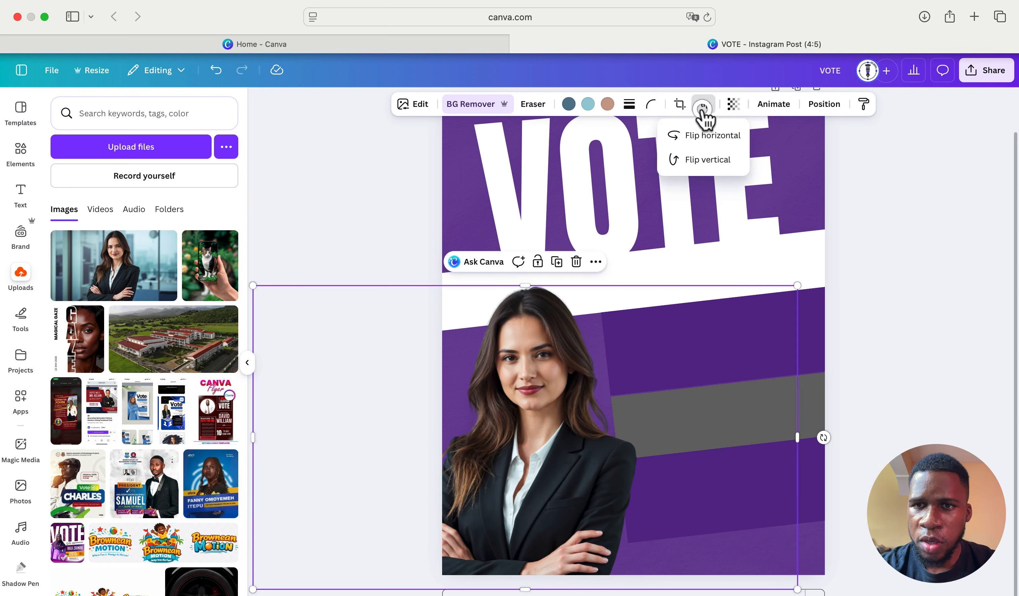
click(703, 135)
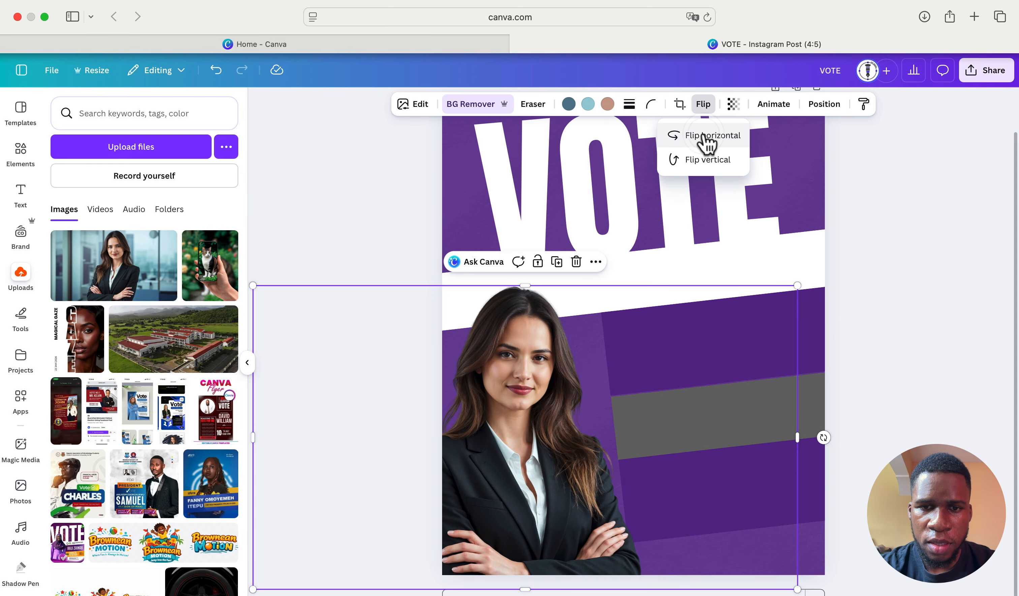
drag(540, 435, 548, 432)
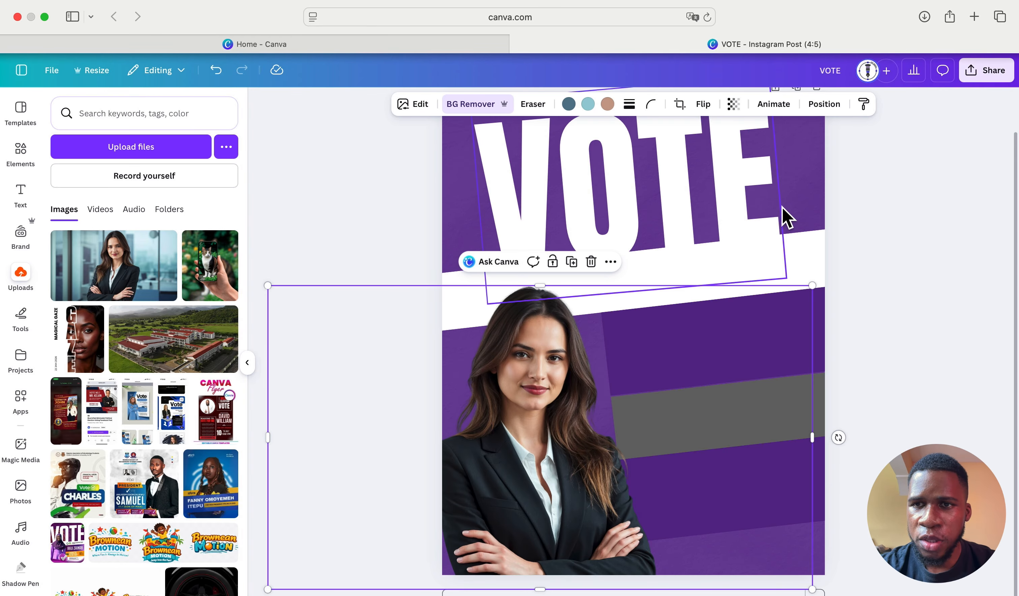
click(825, 105)
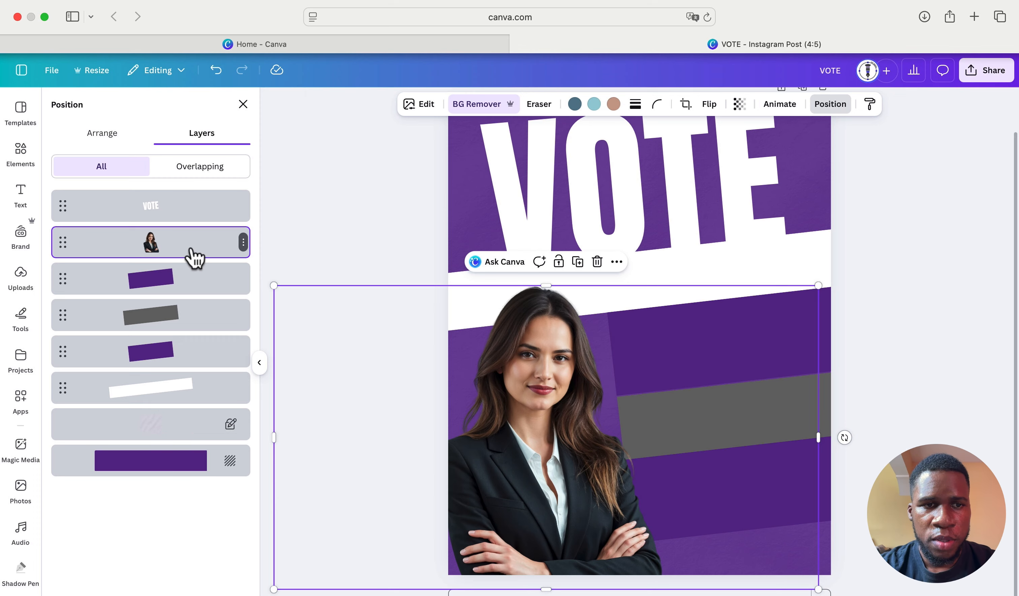
- Layer the portrait behind the upper purple band, enlarge it slightly and shift it up
drag(189, 251, 180, 276)
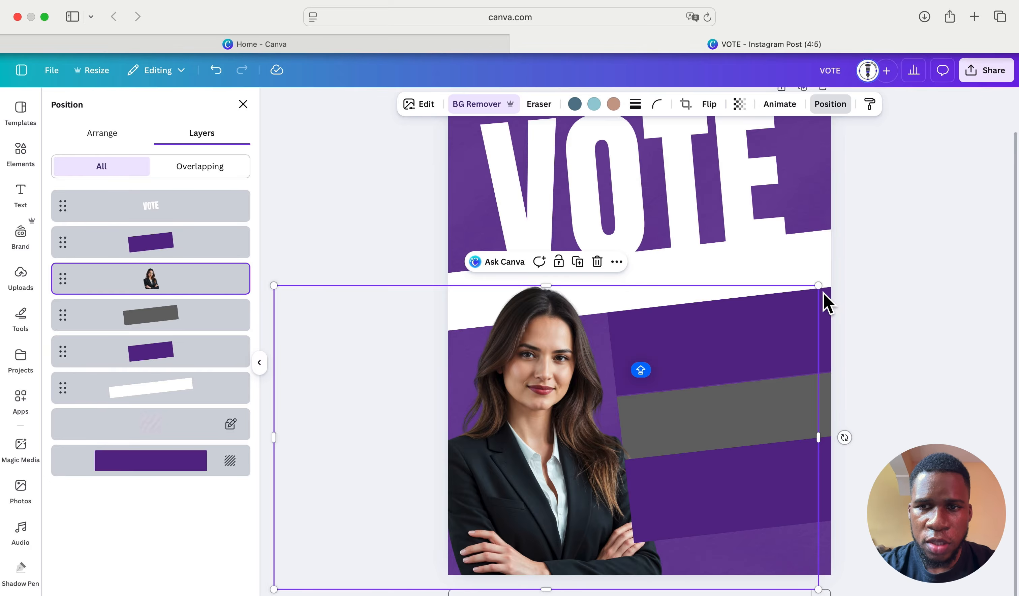
drag(817, 286, 859, 274)
drag(568, 432, 563, 422)
click(893, 332)
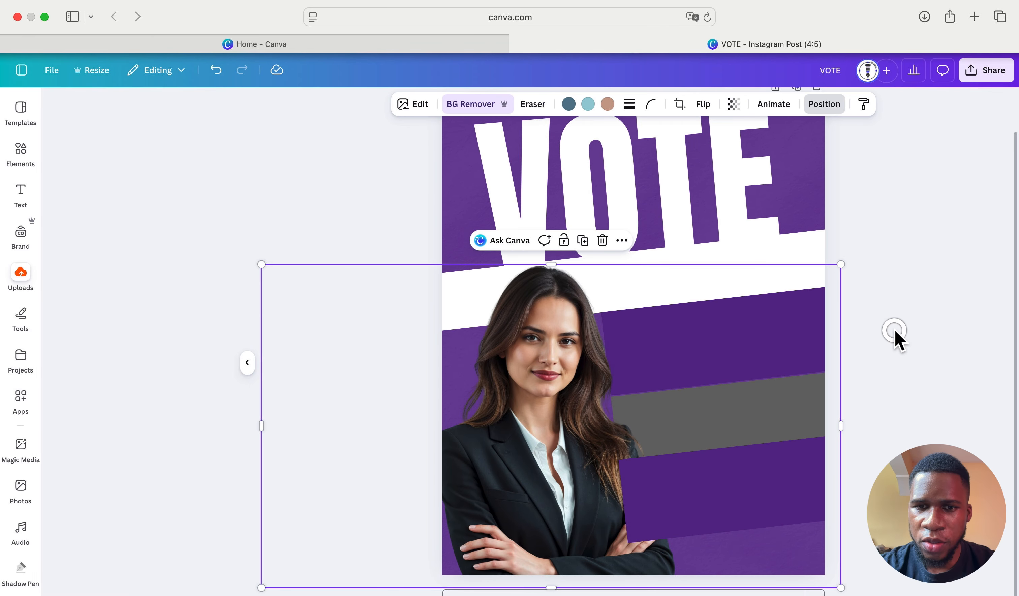
- Lock the portrait's position on the page and collapse the side panel
click(563, 241)
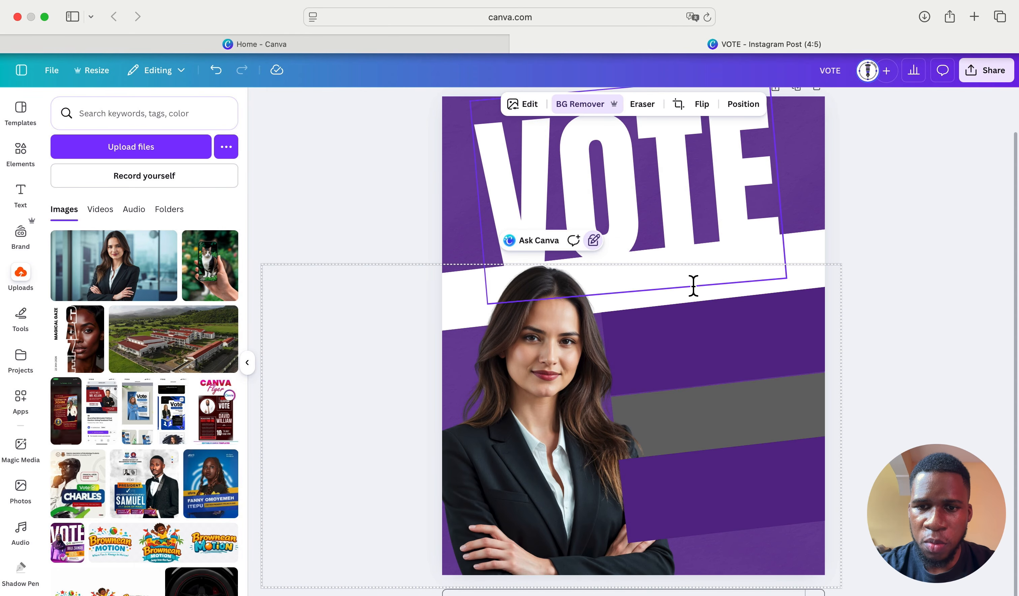
click(914, 323)
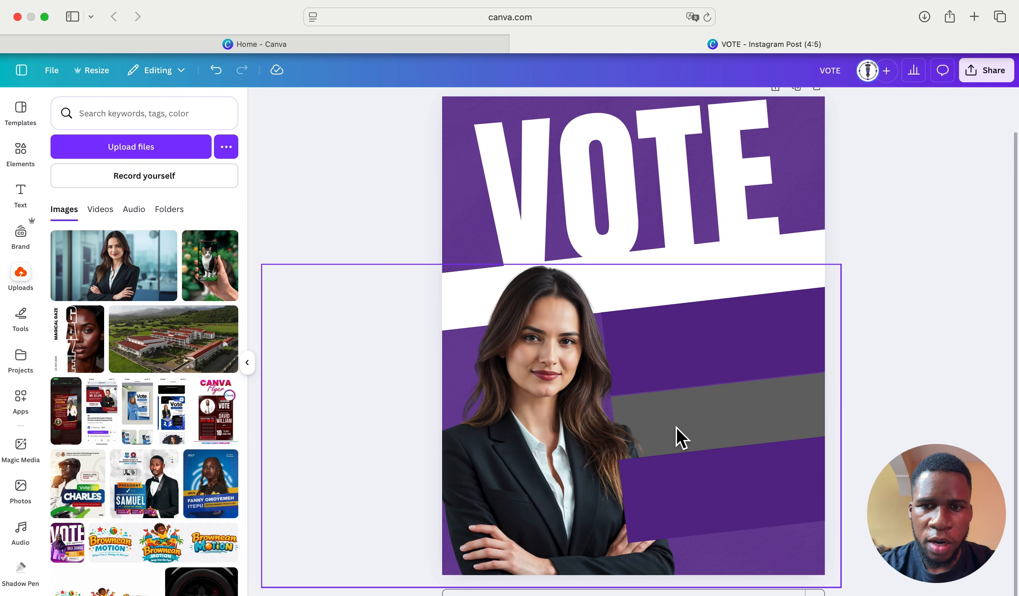
click(248, 363)
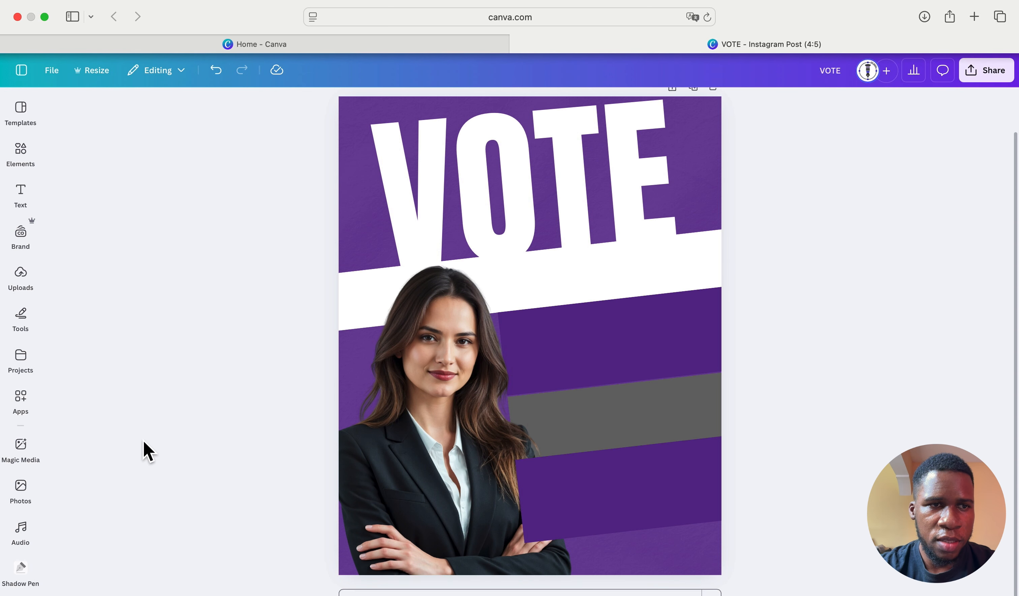
click(21, 192)
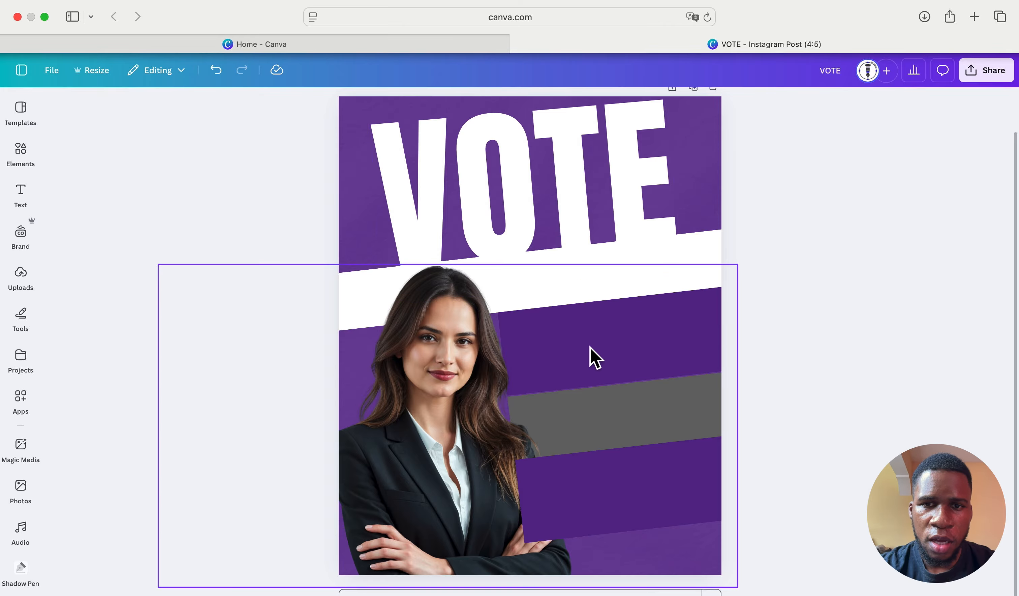
- Add a new text box to the page and clear its placeholder text
click(20, 194)
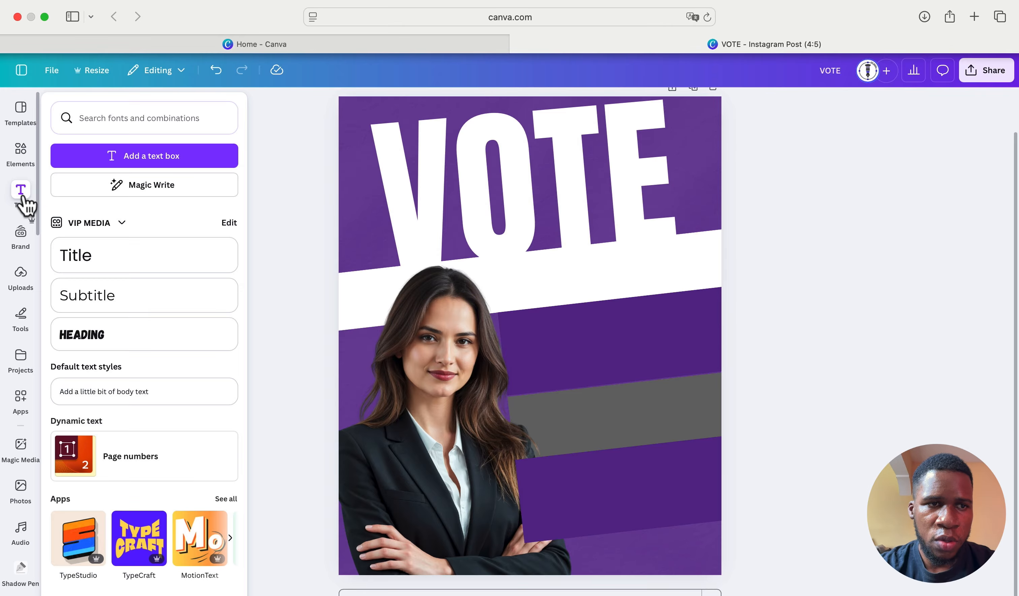
click(139, 152)
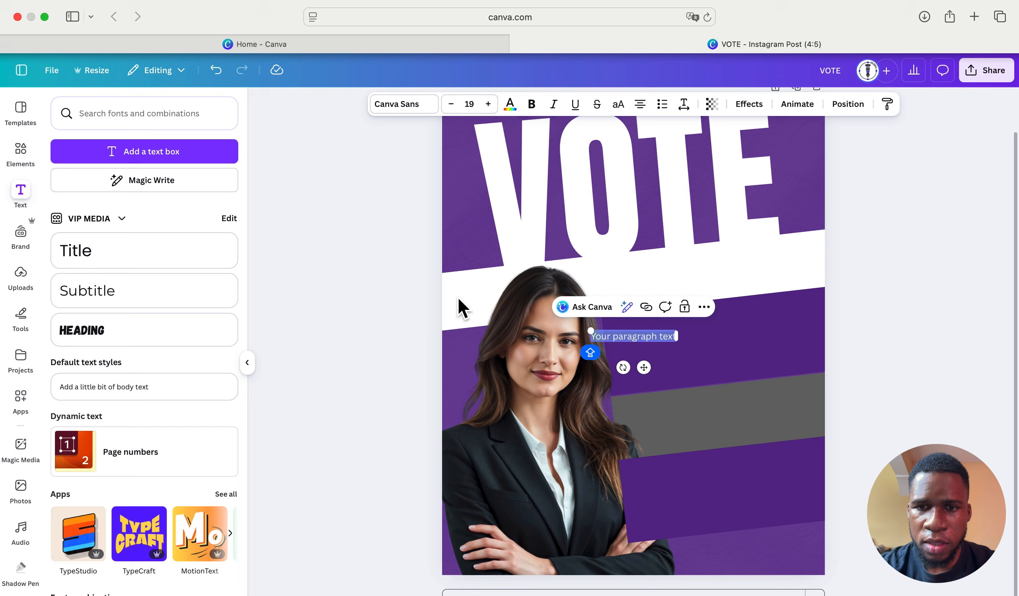
click(657, 336)
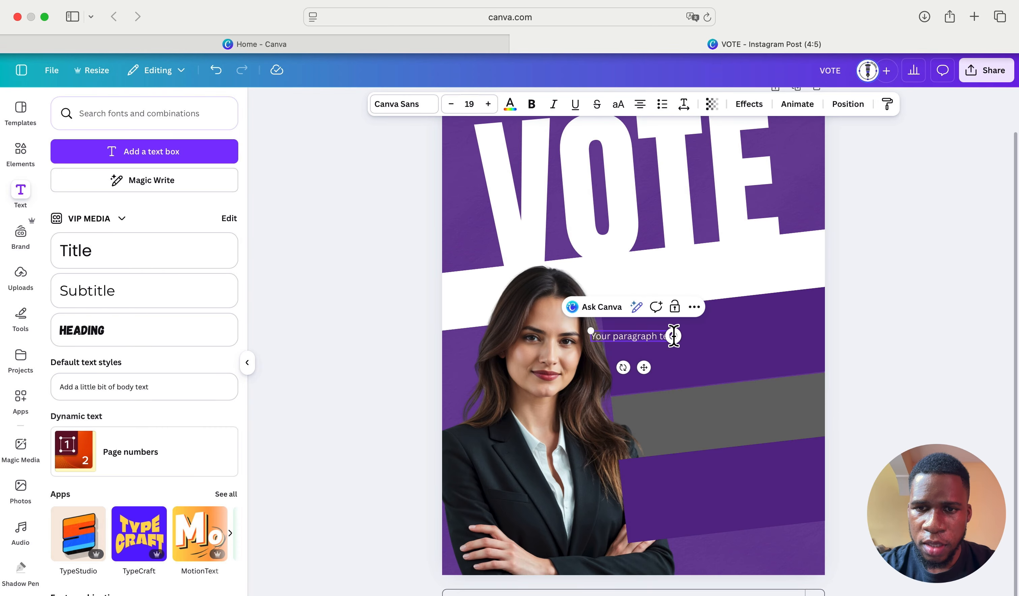
shift+click(574, 336)
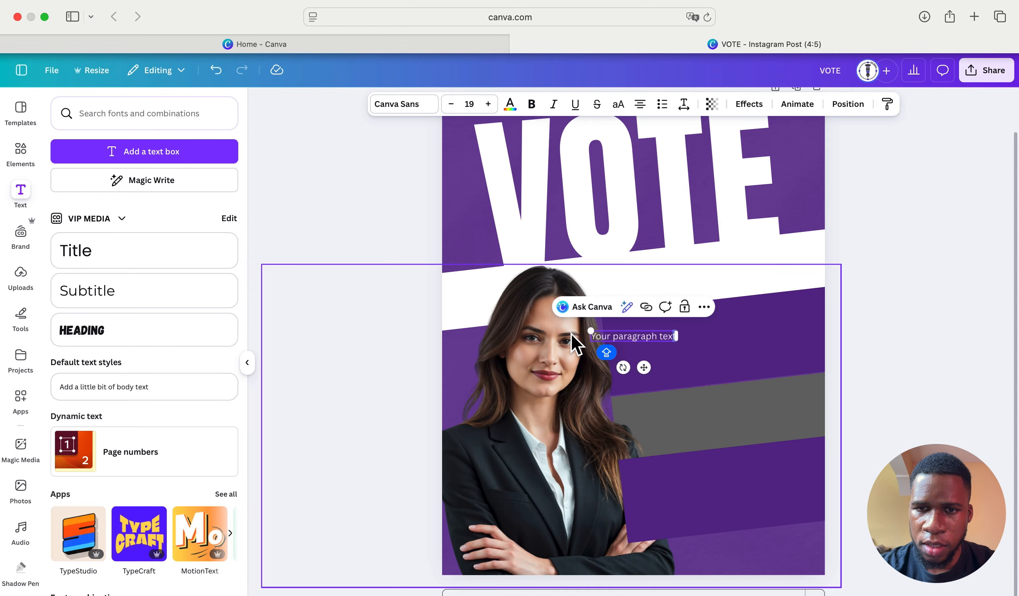
drag(607, 335, 696, 341)
key(BackSpace)
key(BackSpace)
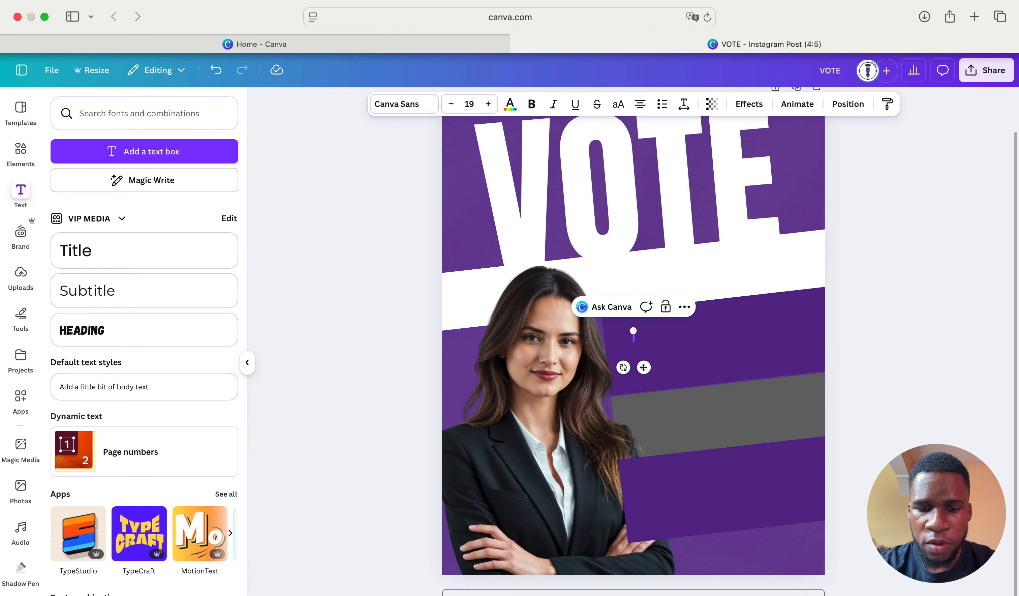
- Type BICU GUILD in capitals, enlarge it to size 50.4, and place it on the white band
text(b)
key(BackSpace)
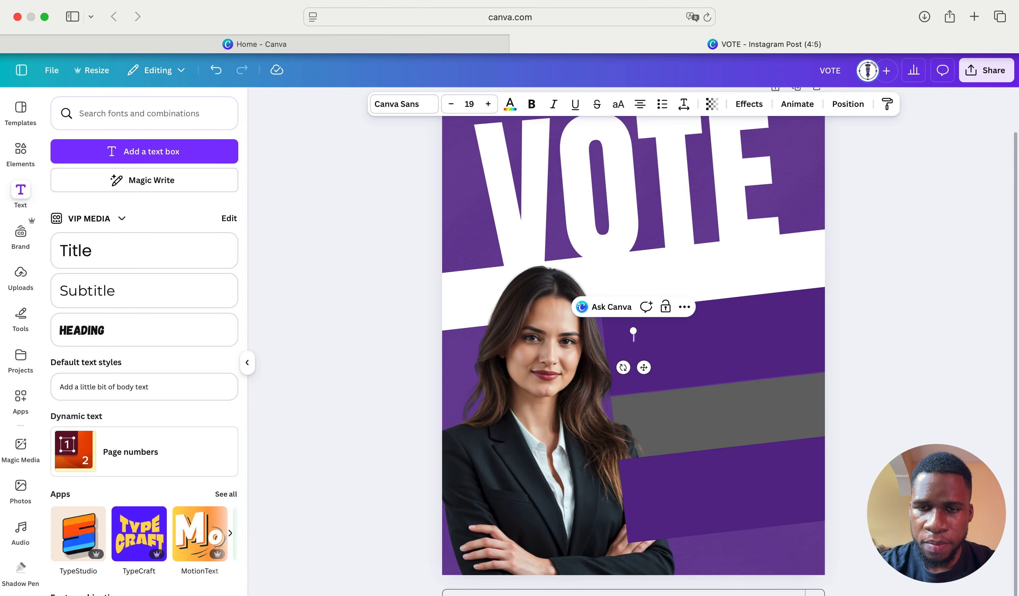
text(BIG)
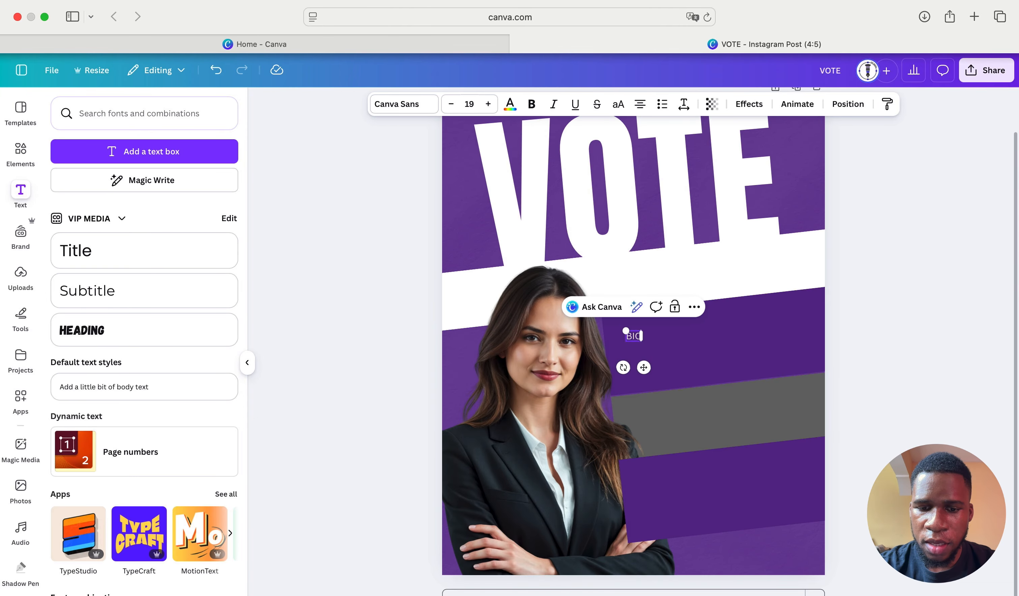
text(U)
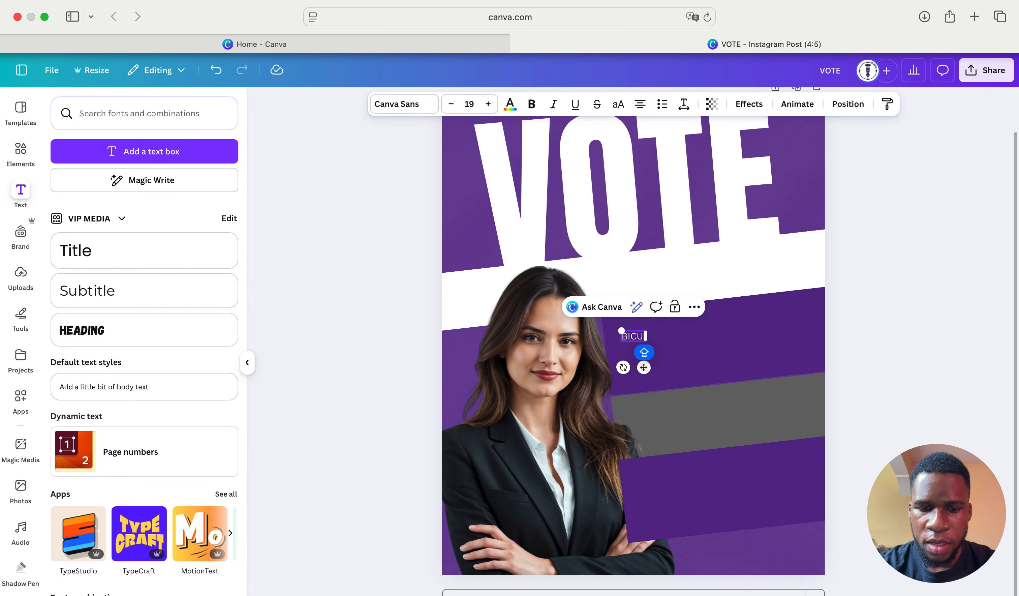
text( GUILD)
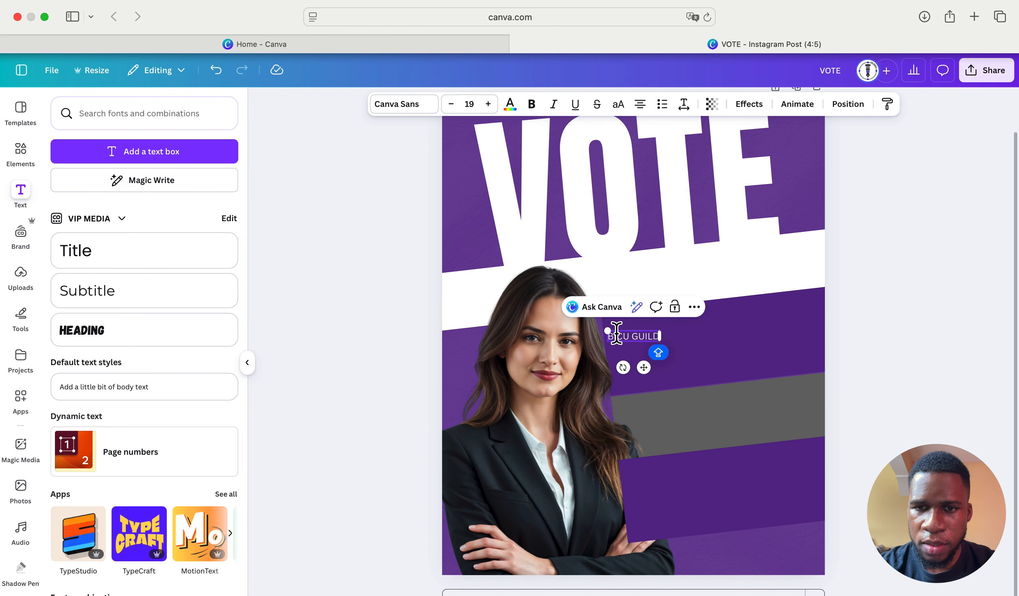
drag(609, 336, 524, 327)
drag(602, 369, 671, 321)
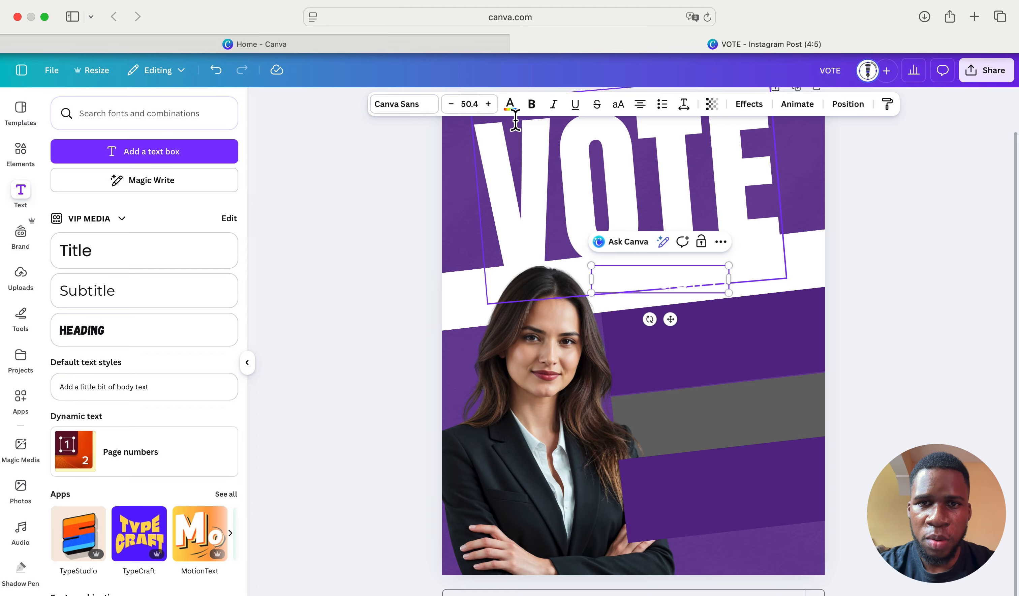
- Apply the purple document colour to the BICU GUILD text from the text colour choices
click(511, 106)
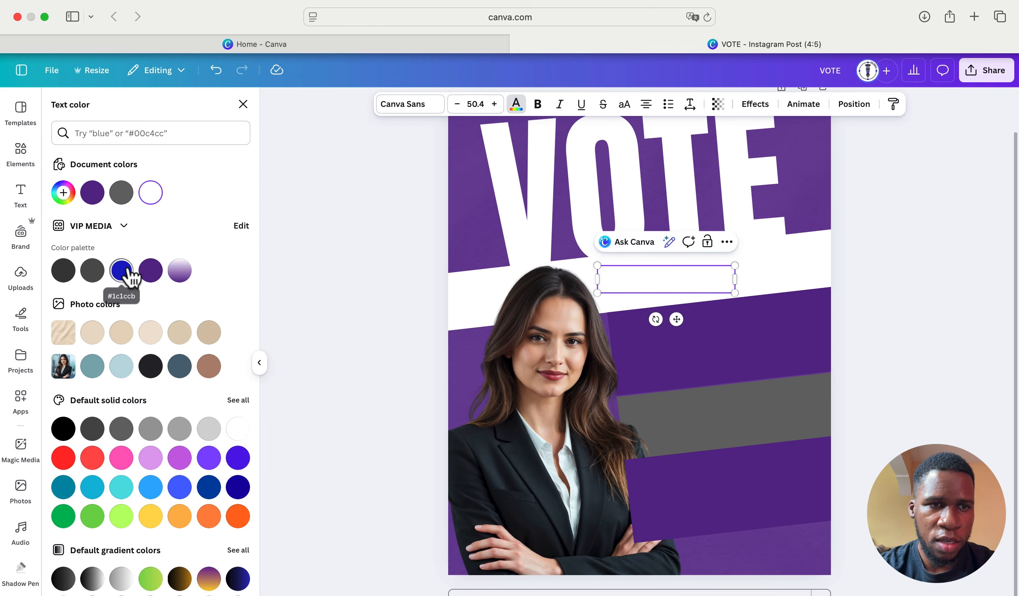
click(150, 270)
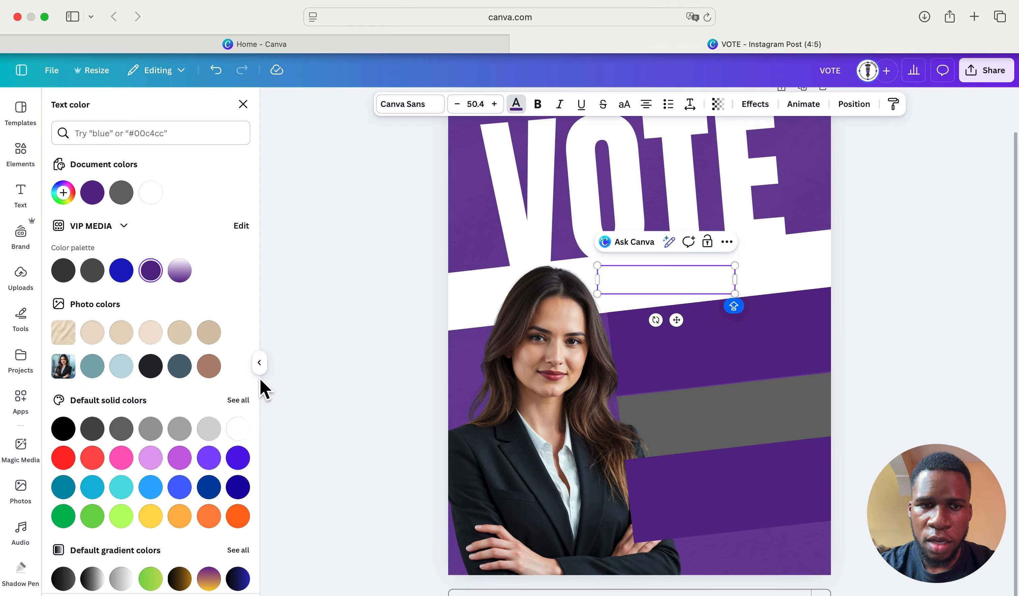
click(259, 366)
click(553, 278)
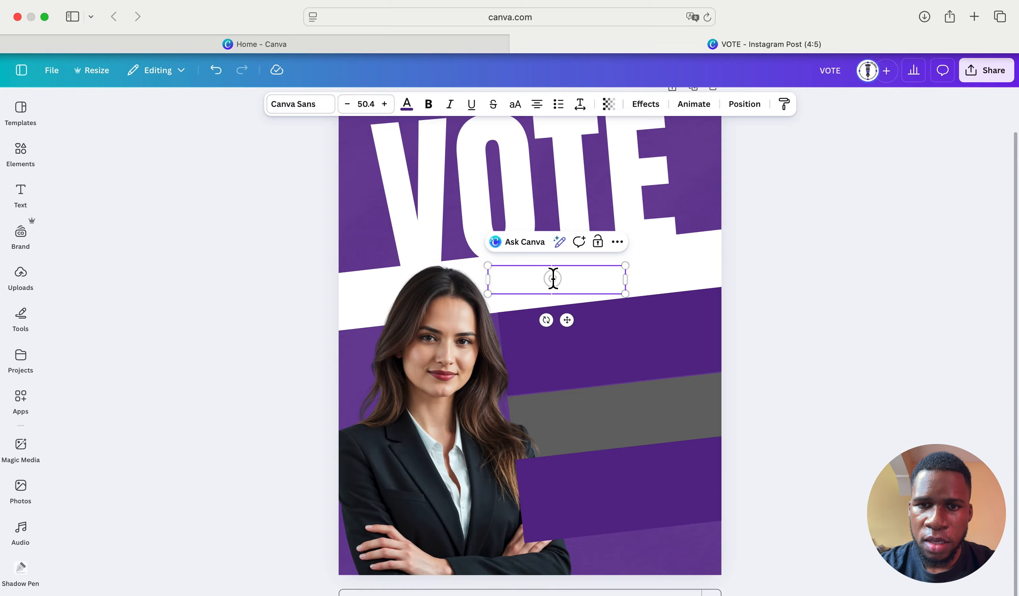
double_click(553, 279)
click(746, 104)
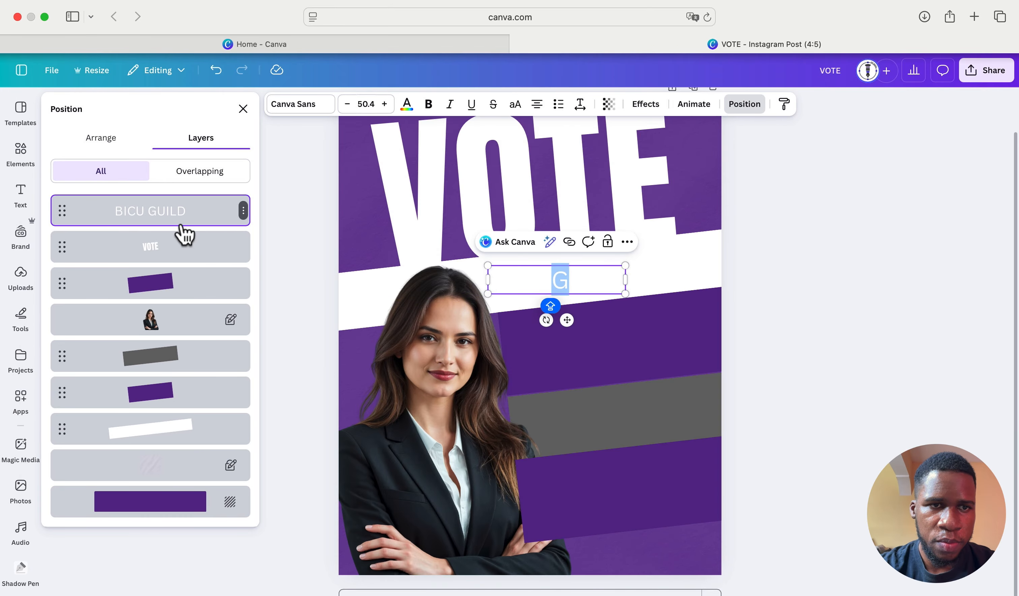
click(408, 106)
click(534, 304)
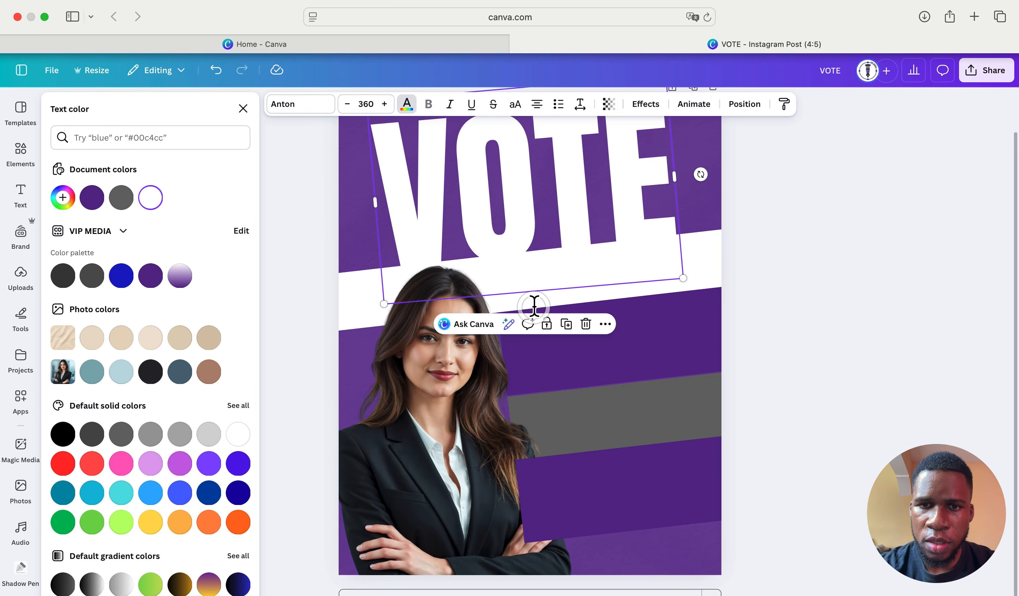
- Select the invisible BICU GUILD text below VOTE and colour it the document purple
click(536, 283)
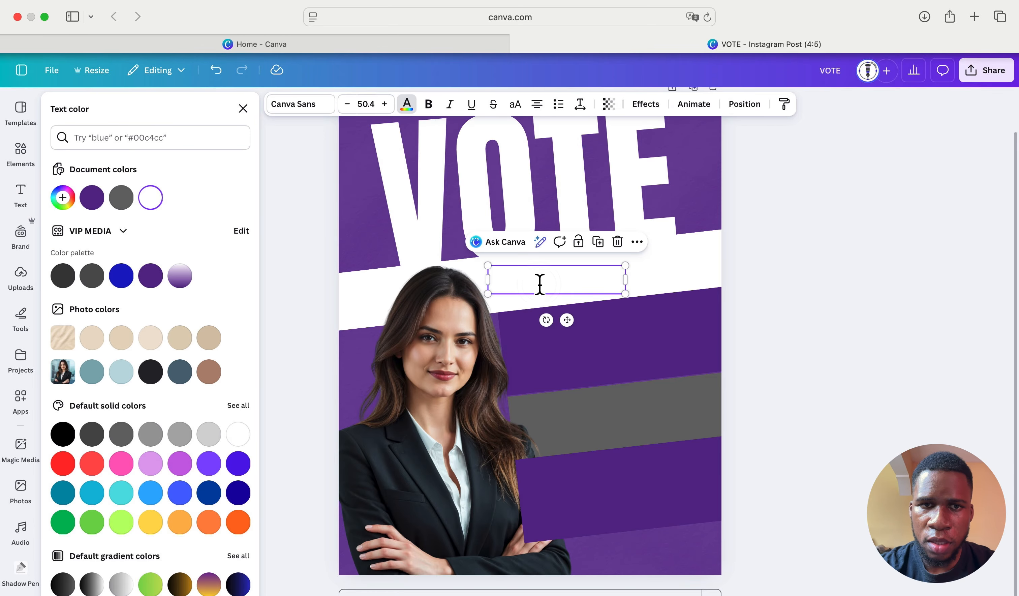
click(406, 107)
click(406, 107)
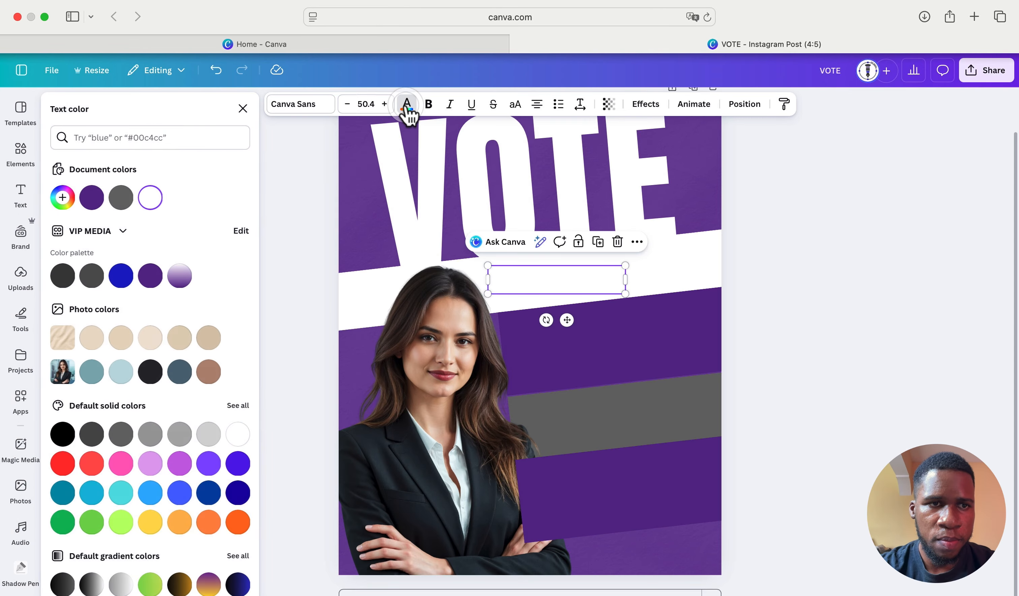
click(90, 201)
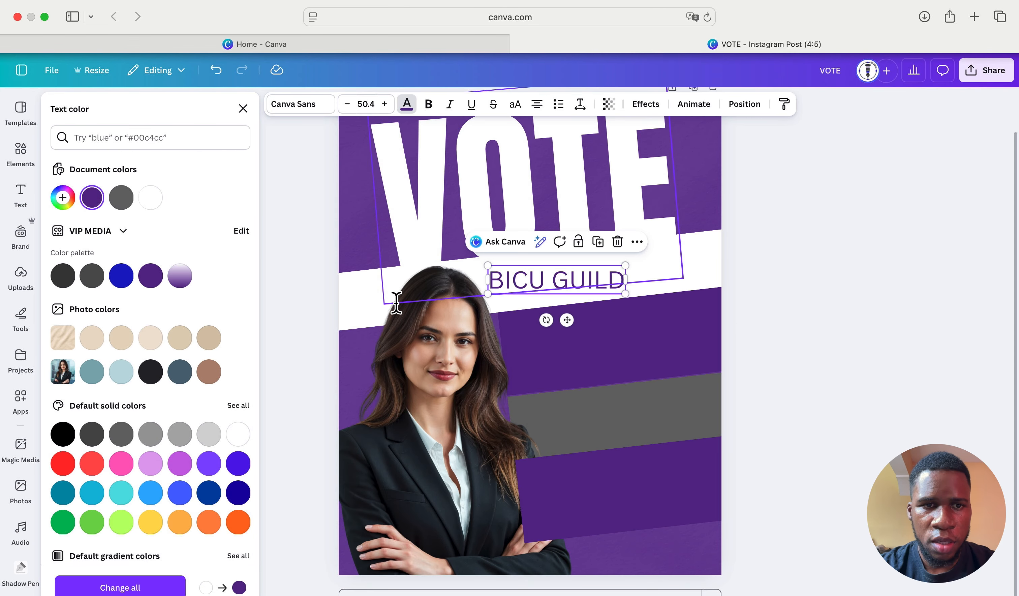
click(244, 109)
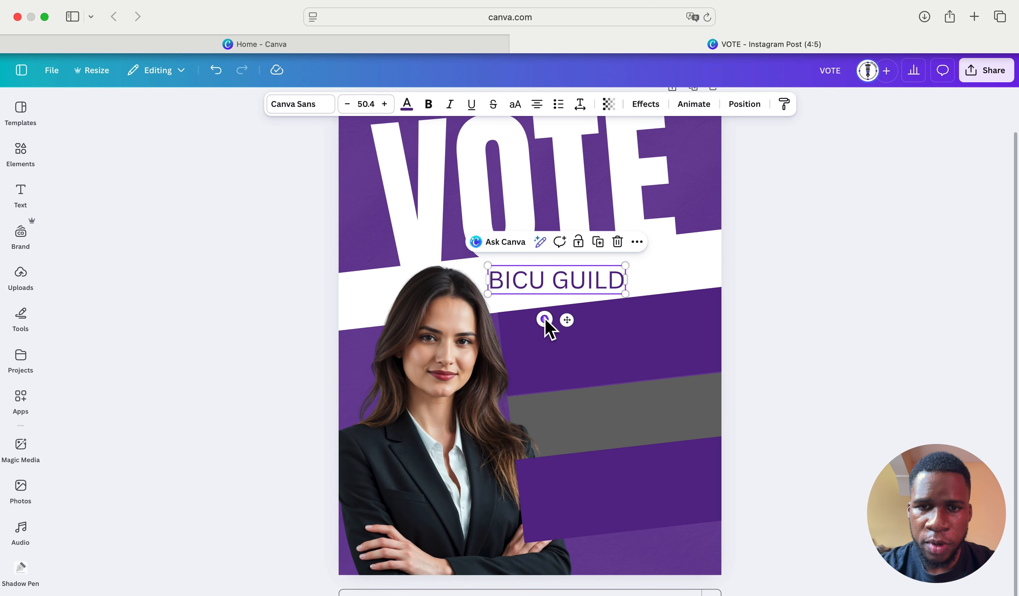
- Tilt BICU GUILD to match the slanted band, shrink it, and place a duplicate just below
mouse_move(544, 319)
mouse_down()
mouse_move(558, 311)
mouse_move(549, 319)
mouse_up()
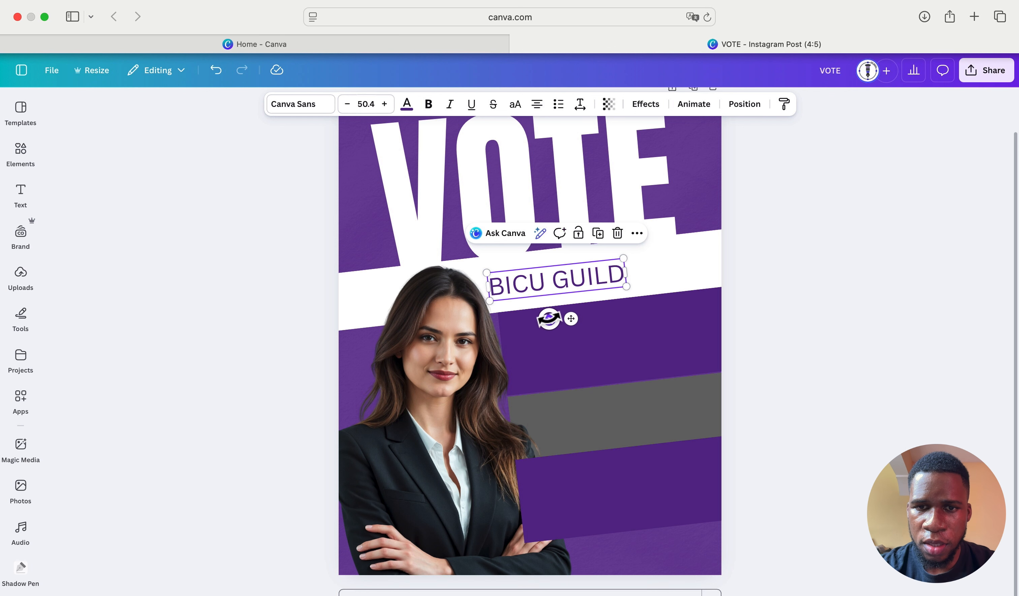
drag(623, 286, 576, 304)
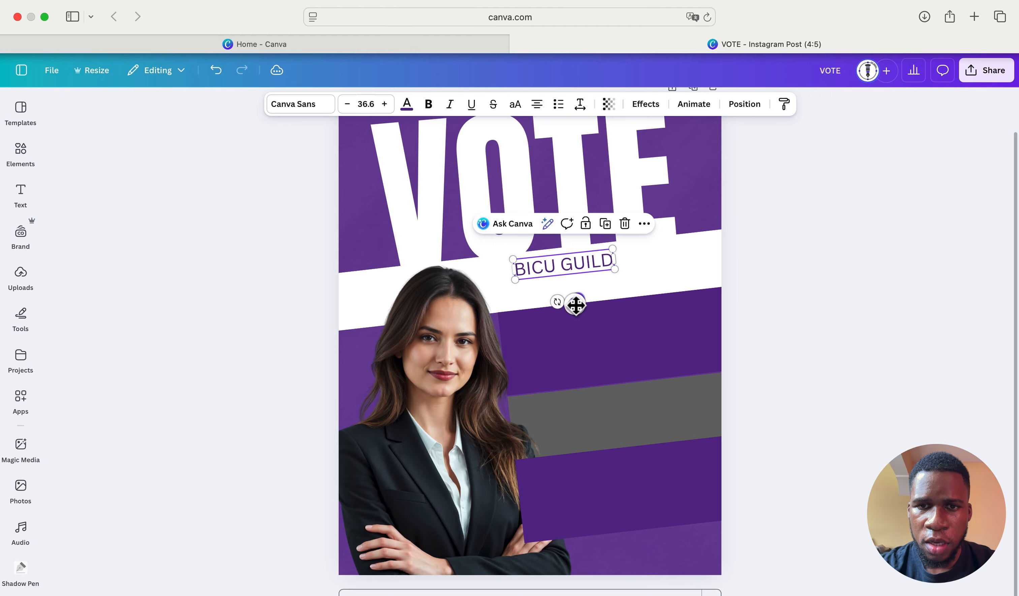
click(609, 229)
drag(584, 305, 582, 319)
- Retype the copy as ELECTIONS, make it bold, enlarge it to 42.9 and line it up
double_click(585, 285)
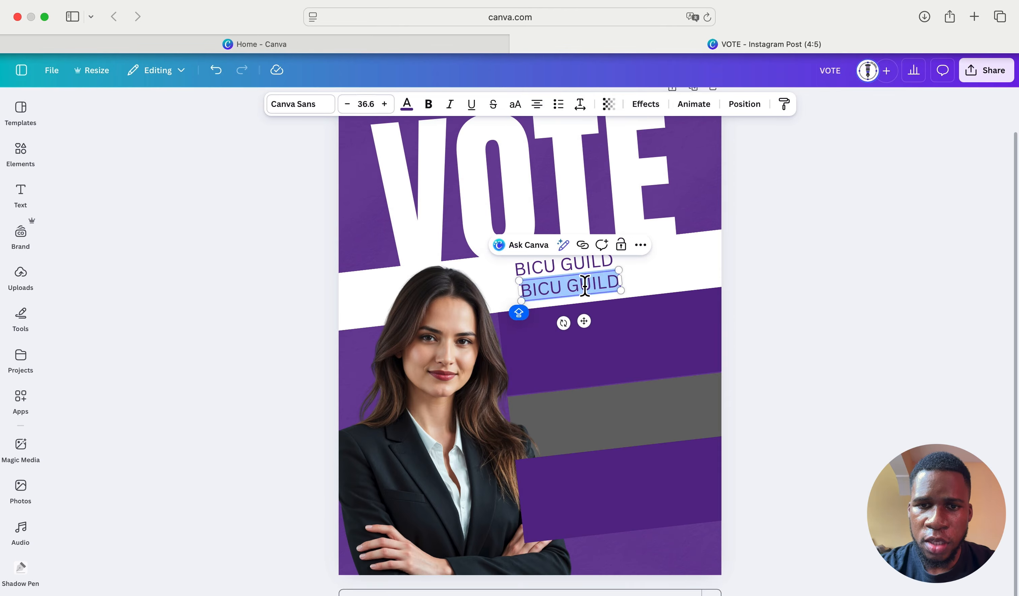
text(ELE)
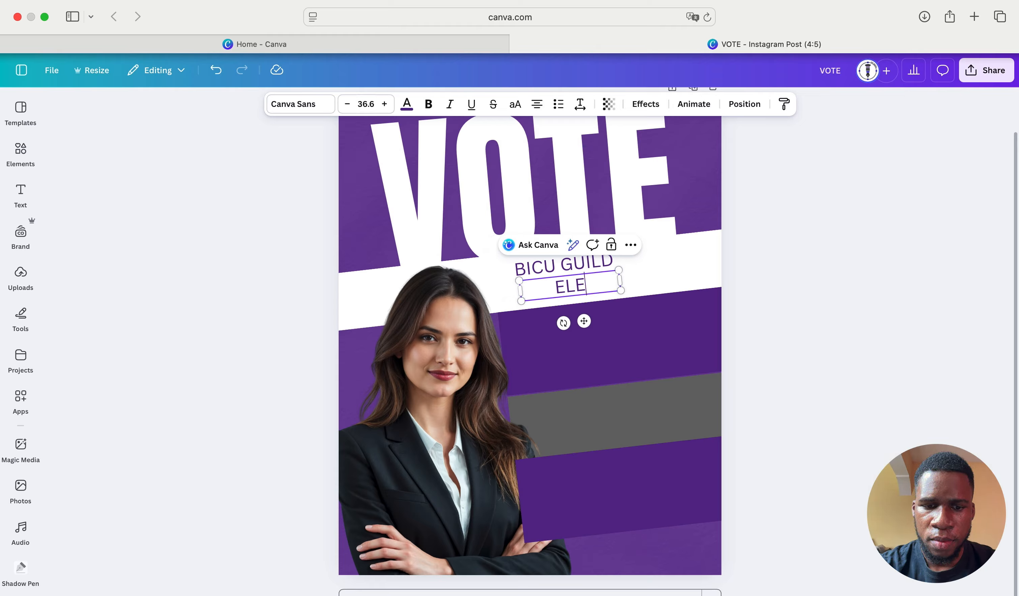
text(CTIONS)
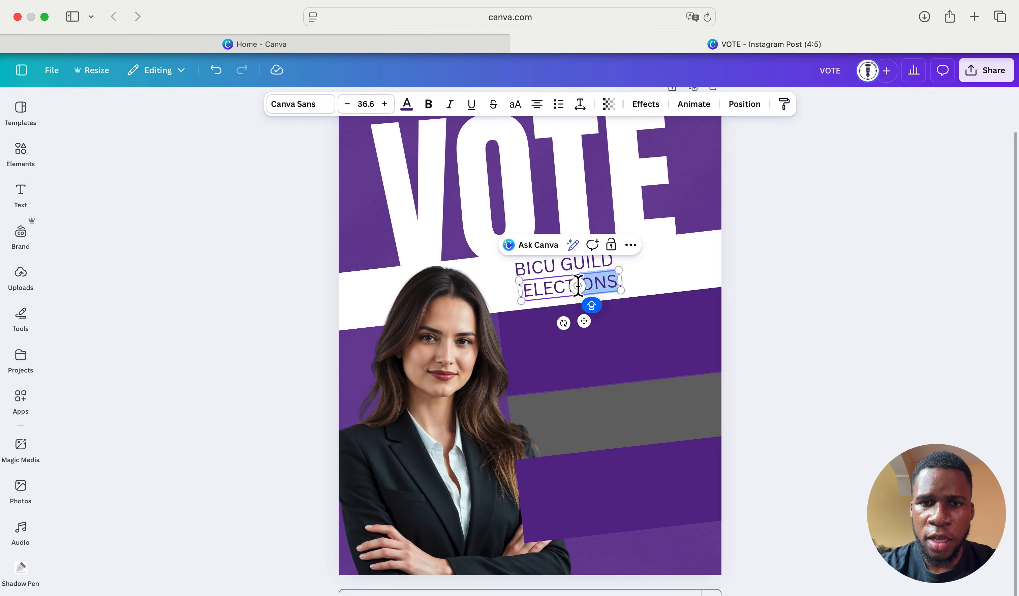
drag(577, 286, 520, 291)
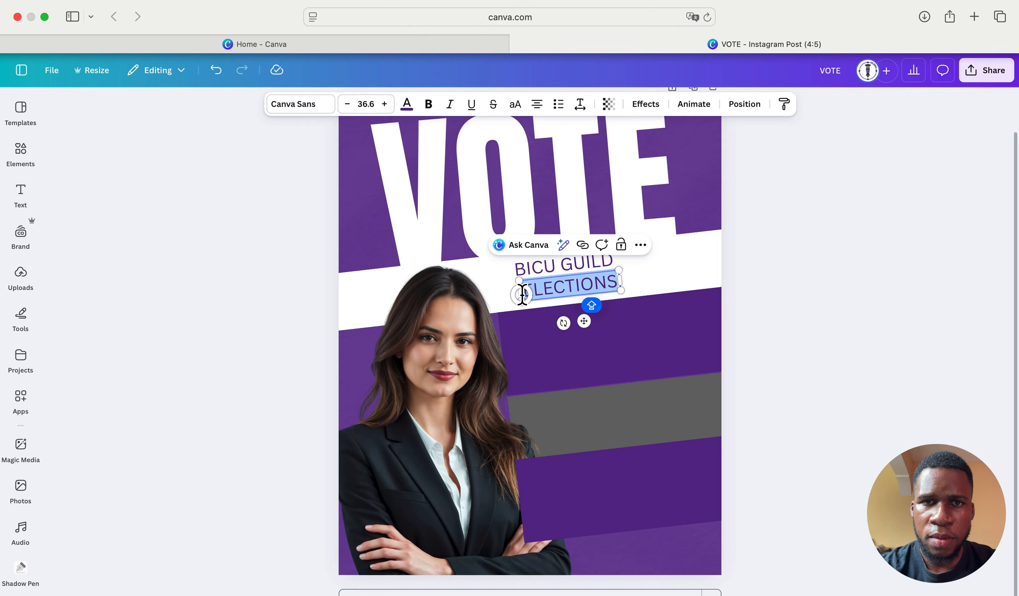
click(429, 104)
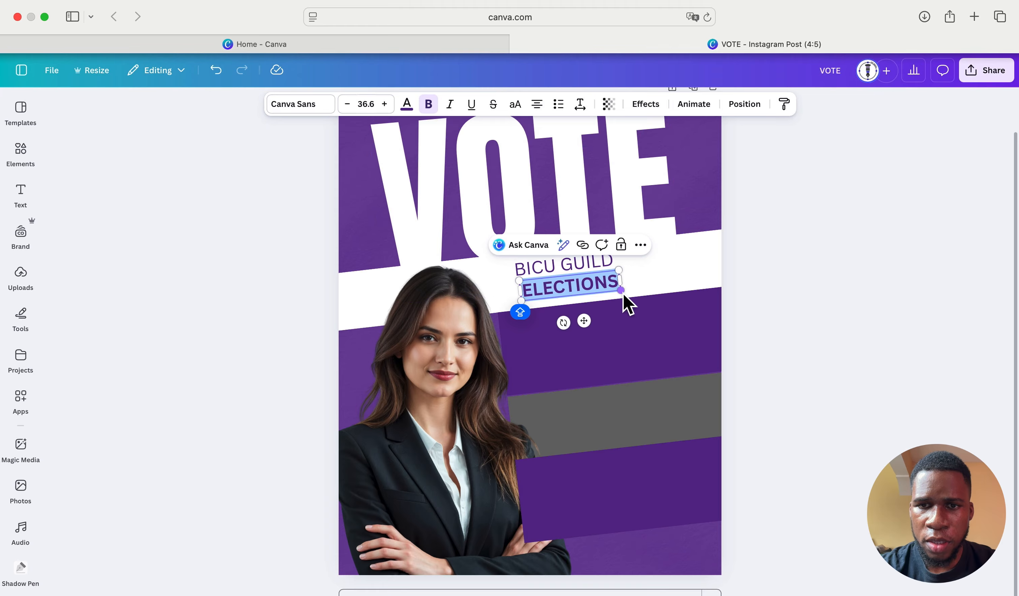
drag(622, 292, 637, 295)
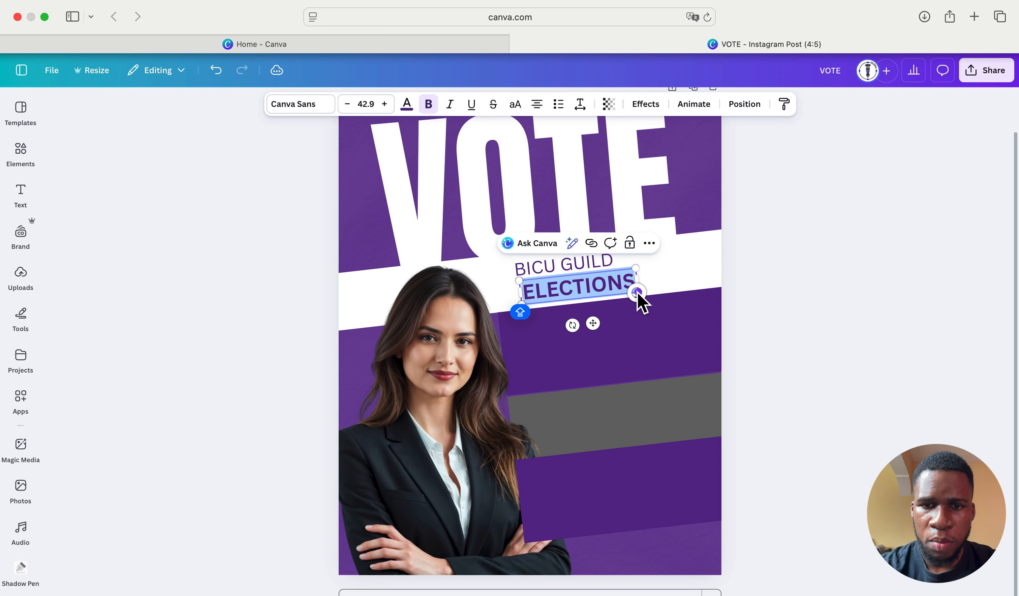
drag(593, 323, 590, 321)
- Duplicate the ELECTIONS box beside BICU GUILD and retype it as 2026
click(796, 250)
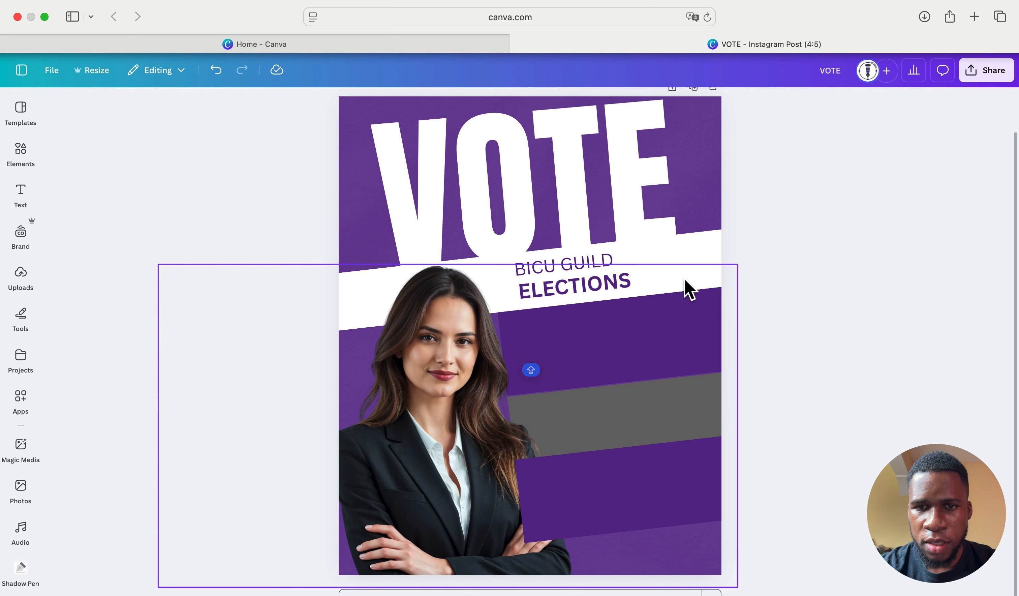
click(628, 283)
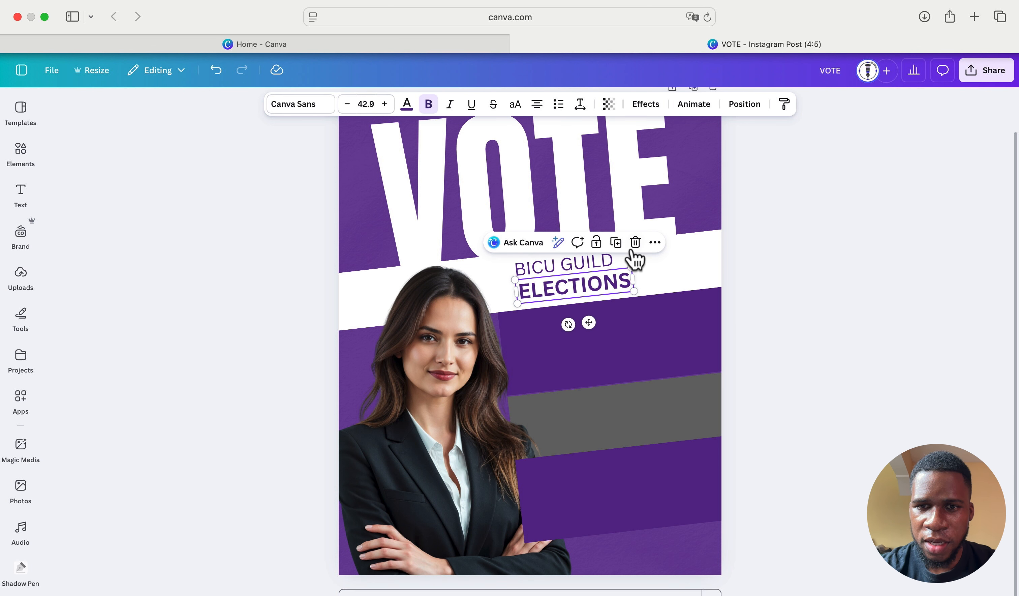
click(615, 242)
drag(617, 295, 680, 257)
double_click(680, 255)
key(BackSpace)
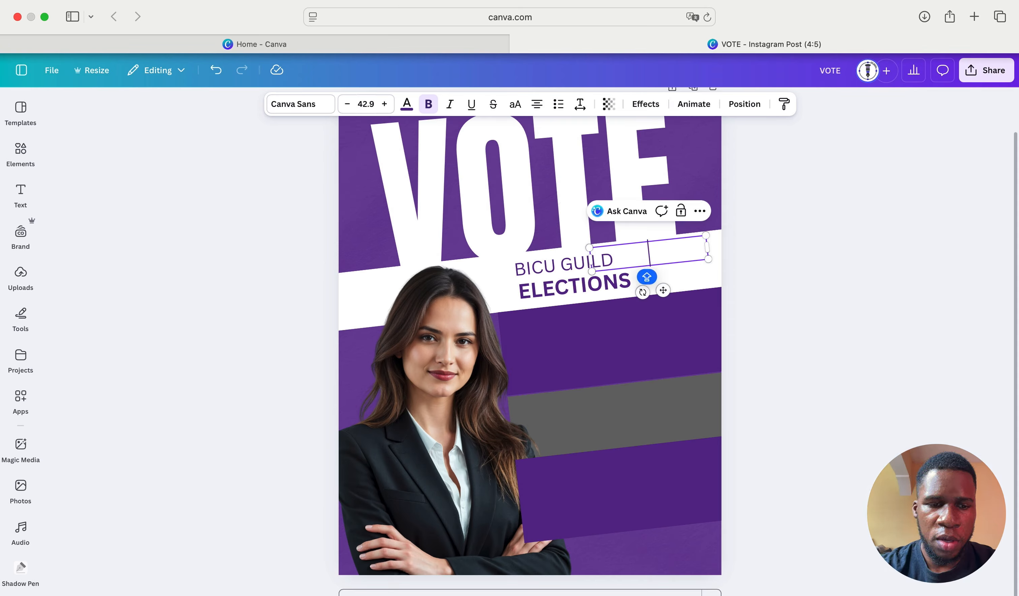
text(20)
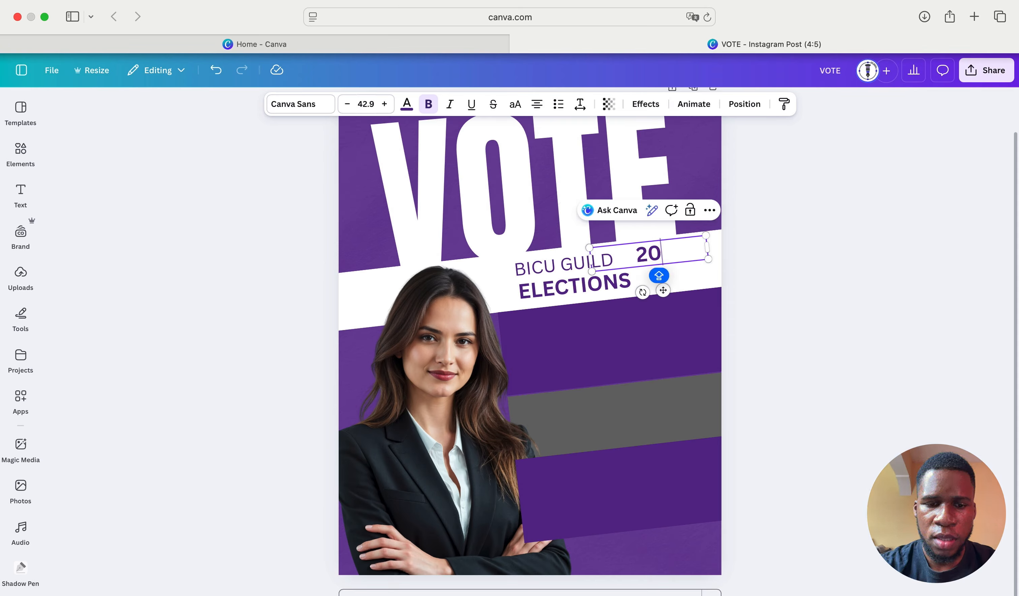
text(26)
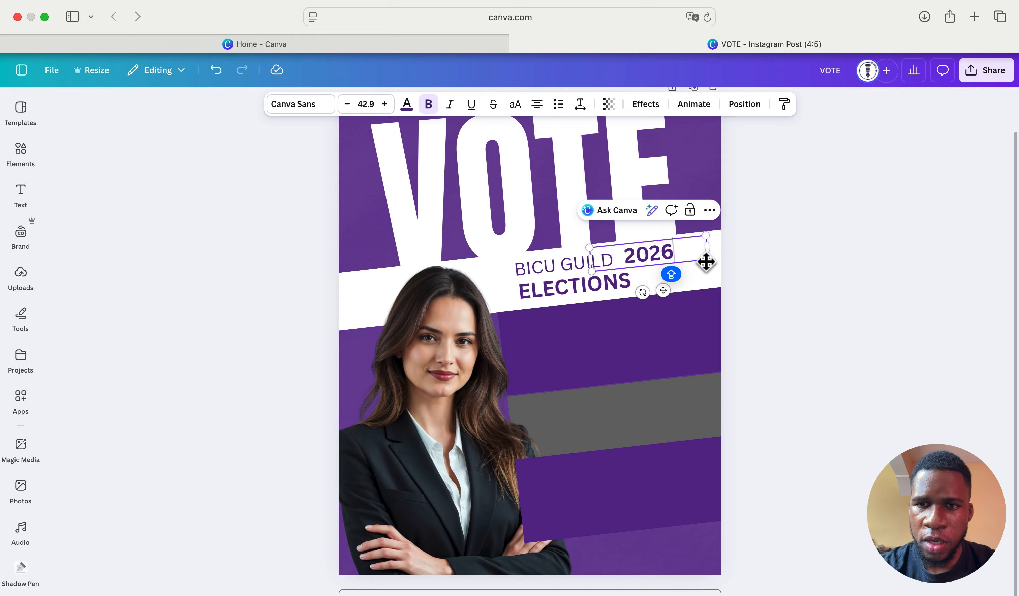
- Enlarge 2026 to size 66, nudge ELECTIONS left, and move 2026 down toward it
drag(708, 260, 769, 277)
click(807, 278)
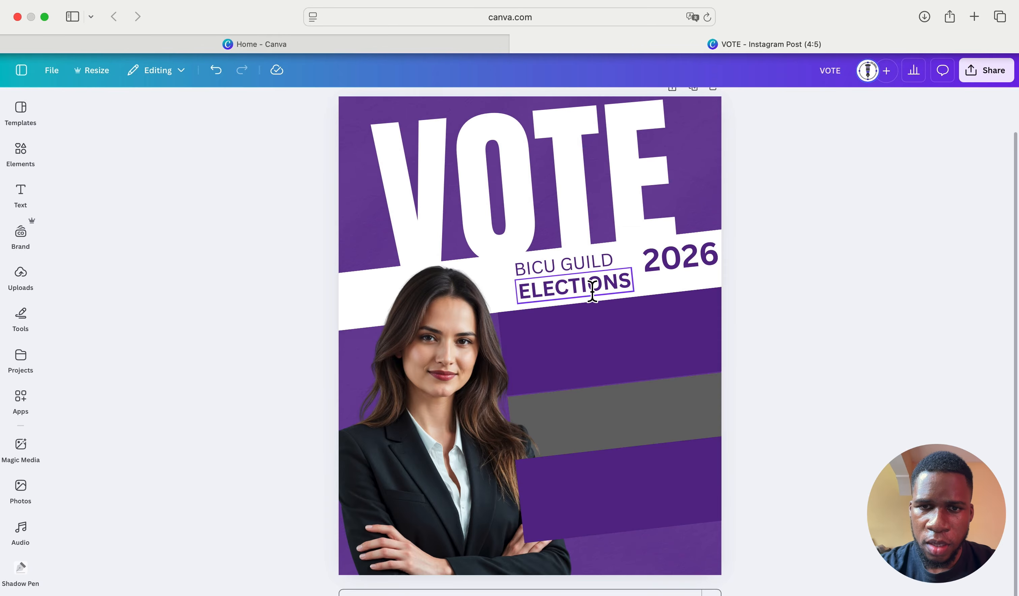
drag(589, 289, 573, 291)
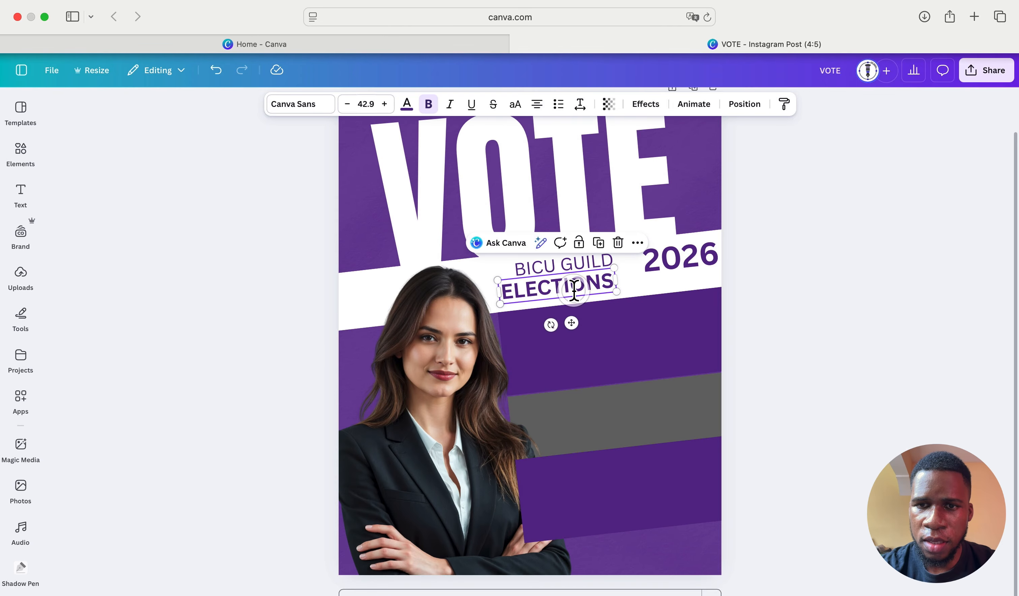
click(707, 256)
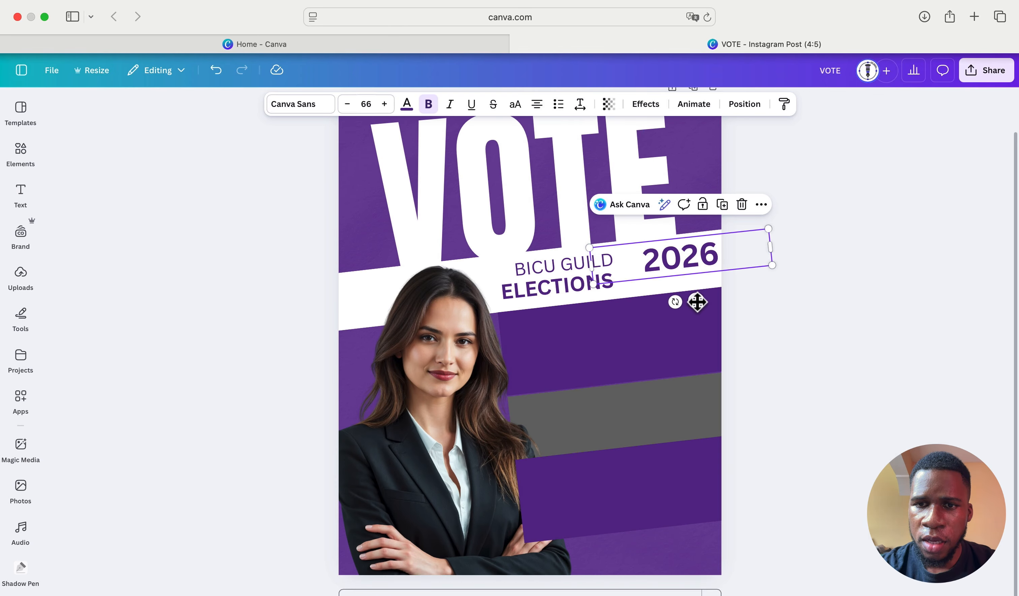
drag(697, 301, 674, 312)
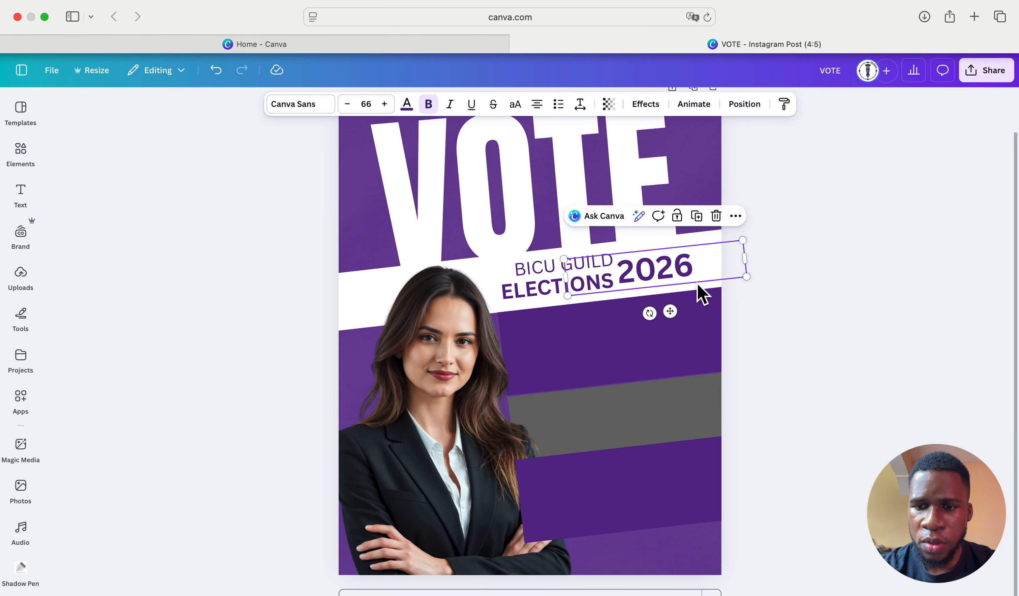
- Zoom in and shift 2026 left and down so it overlaps the end of ELECTIONS
scroll(603, 171, up, 10)
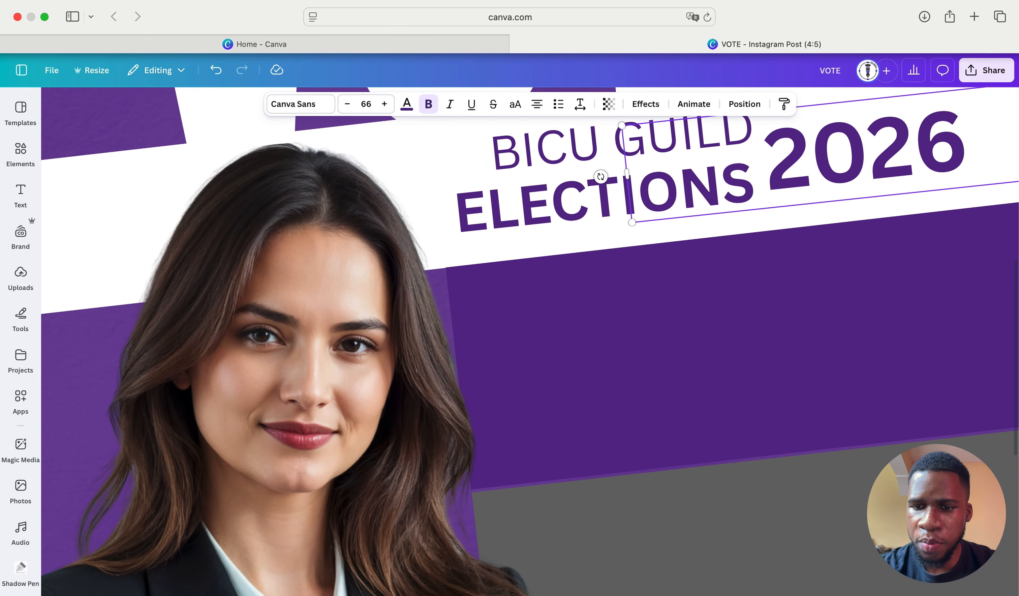
scroll(863, 335, up, 3)
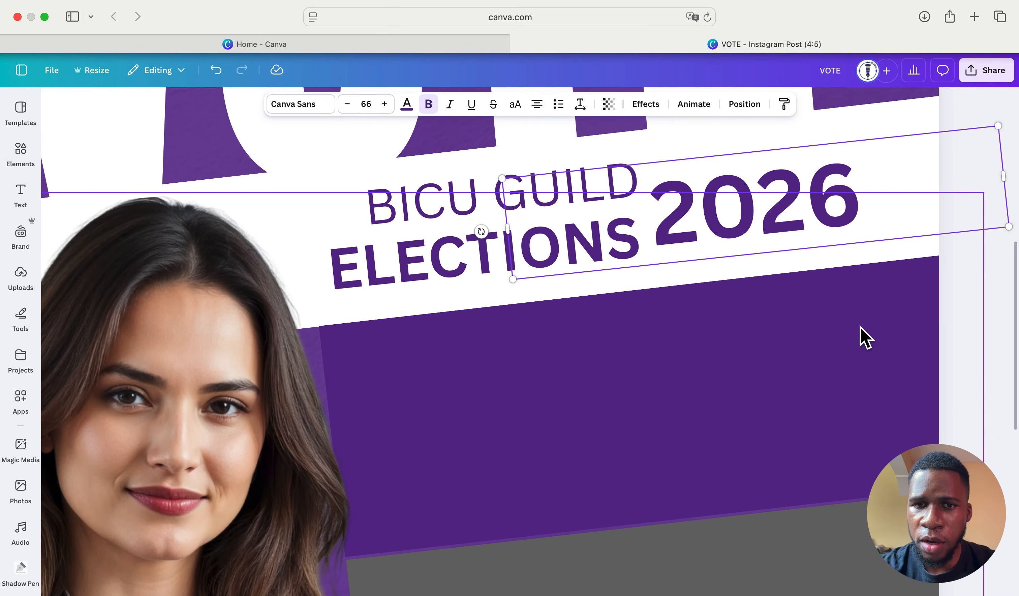
drag(798, 224, 778, 235)
scroll(778, 225, left, 3)
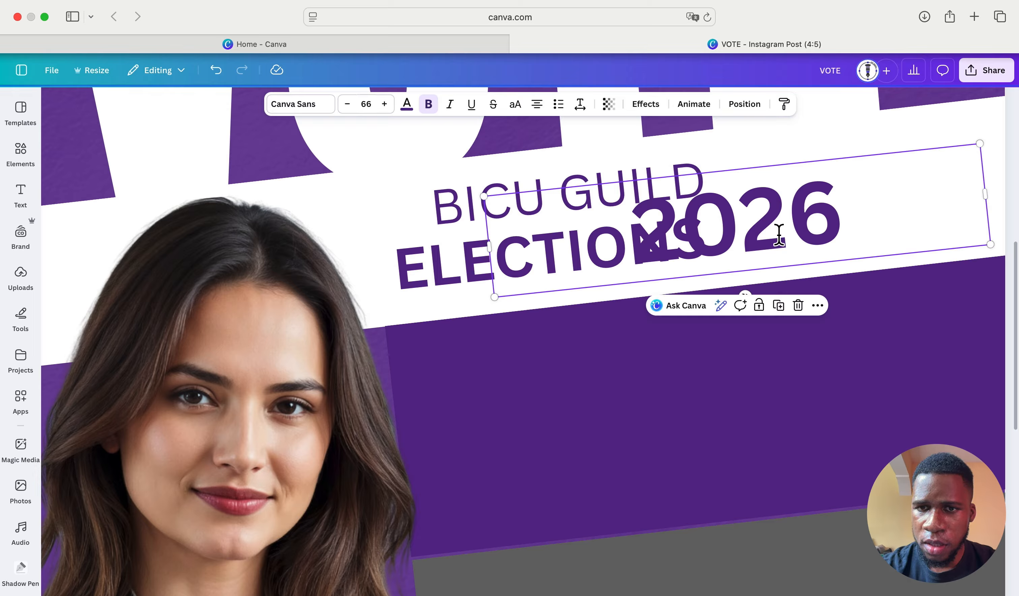
click(776, 225)
click(828, 295)
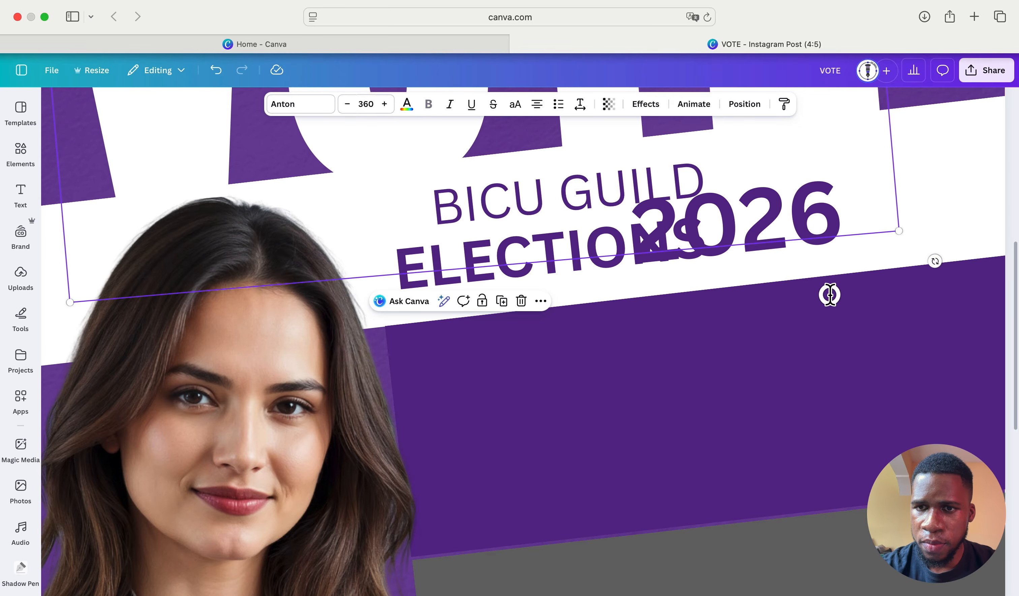
click(812, 226)
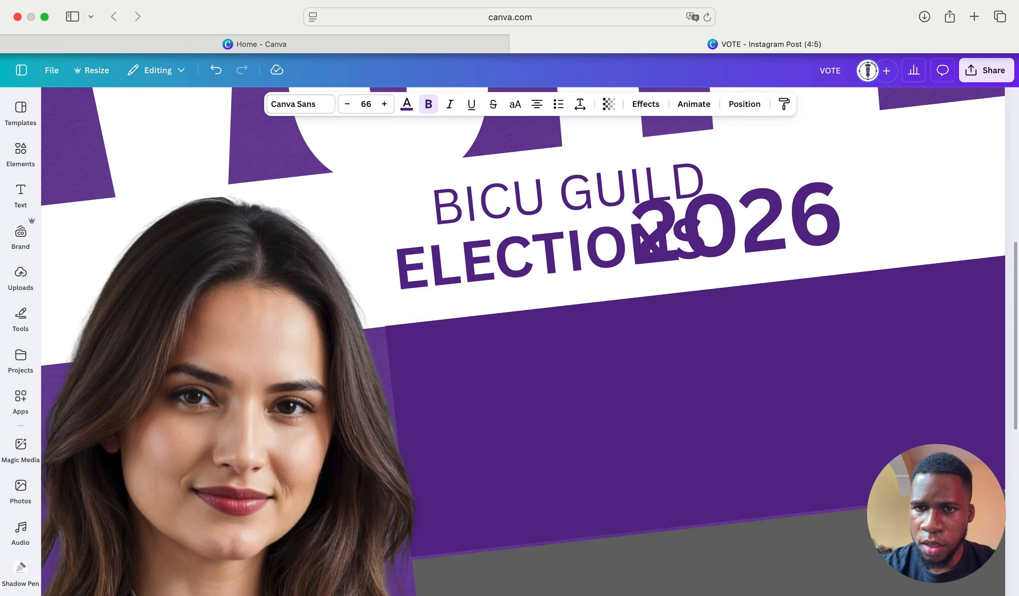
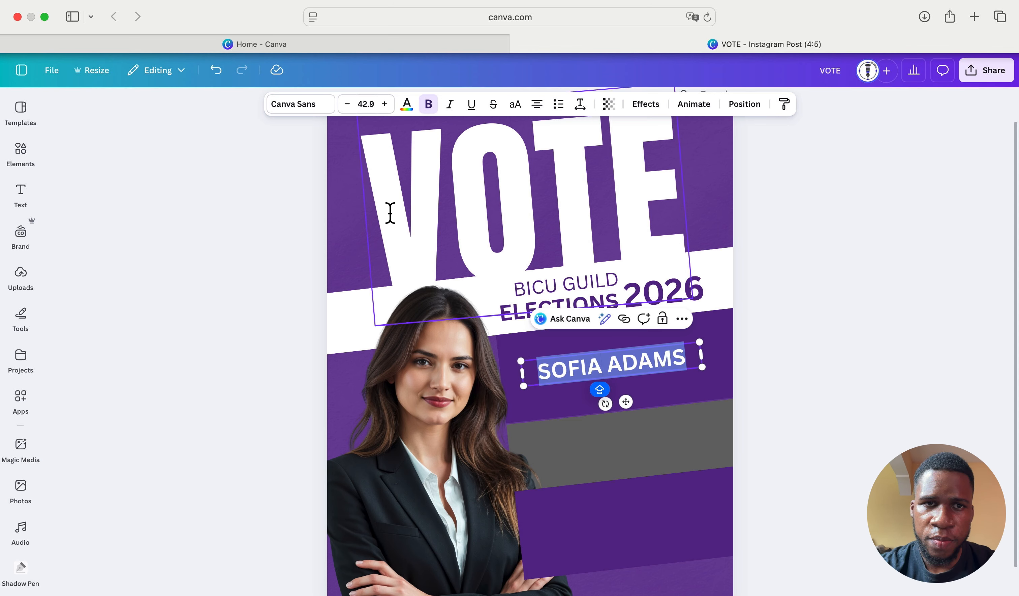
click(314, 109)
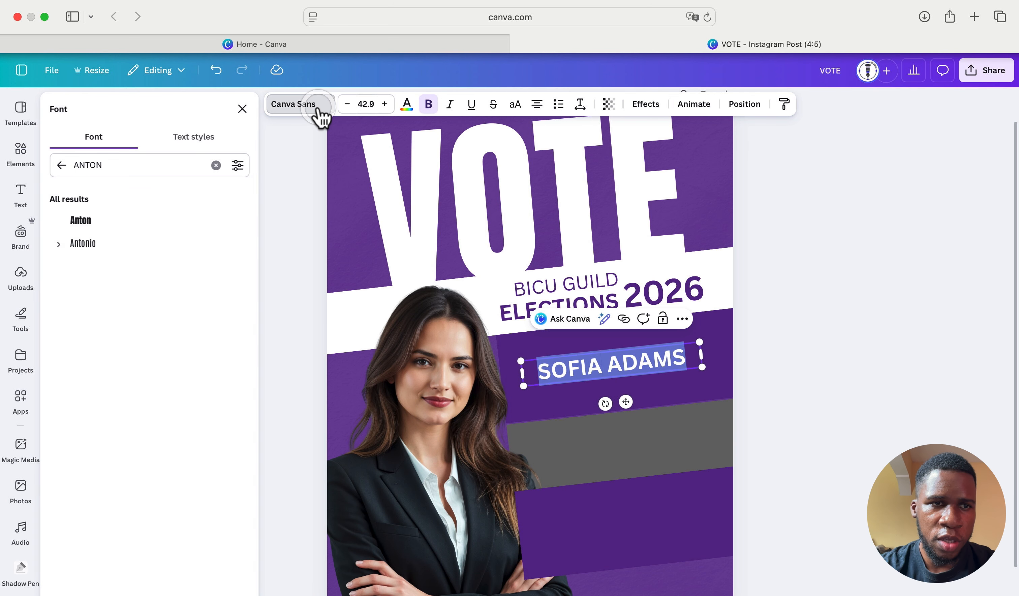
click(151, 232)
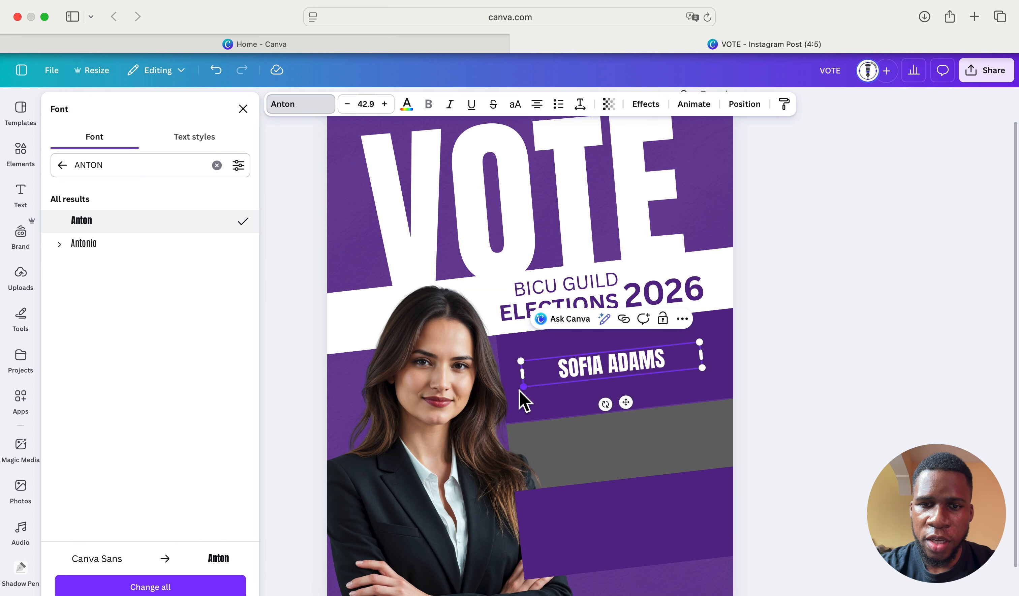
drag(522, 389, 374, 513)
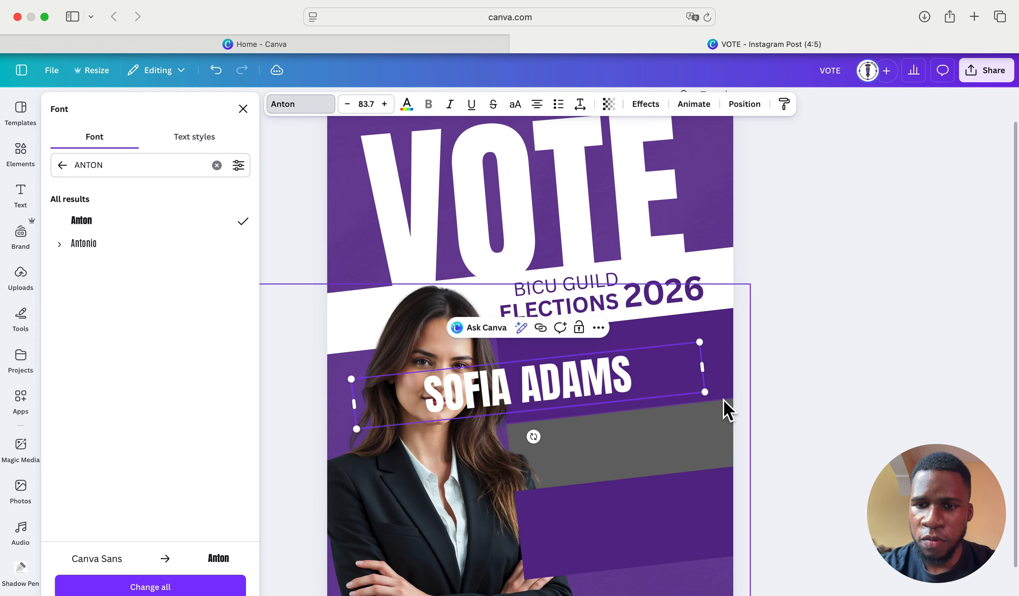
drag(704, 393, 750, 394)
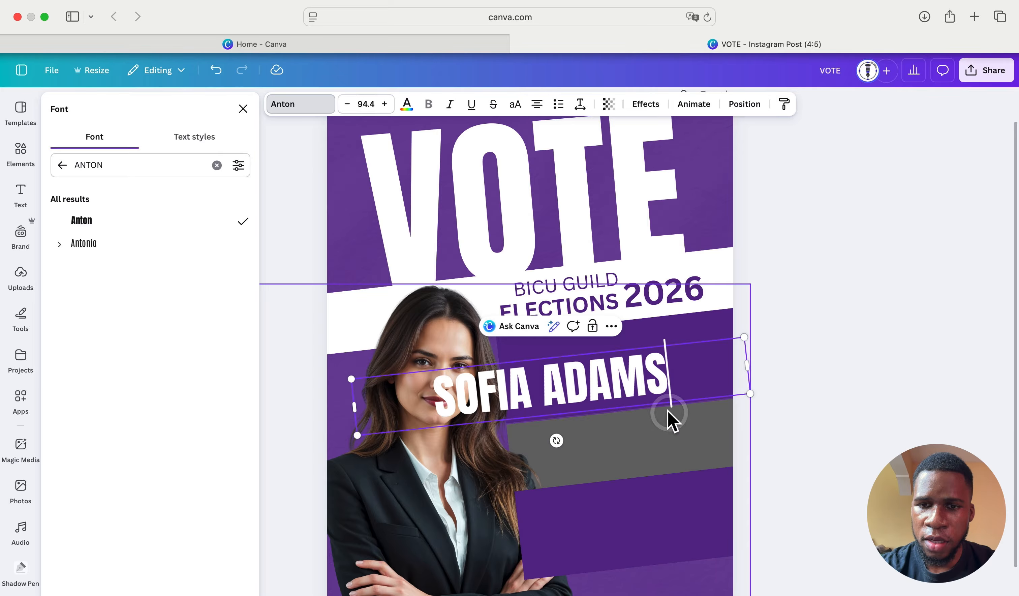
click(594, 433)
- Move the name up into the purple band beside the portrait, shrinking it slightly
drag(596, 394, 665, 366)
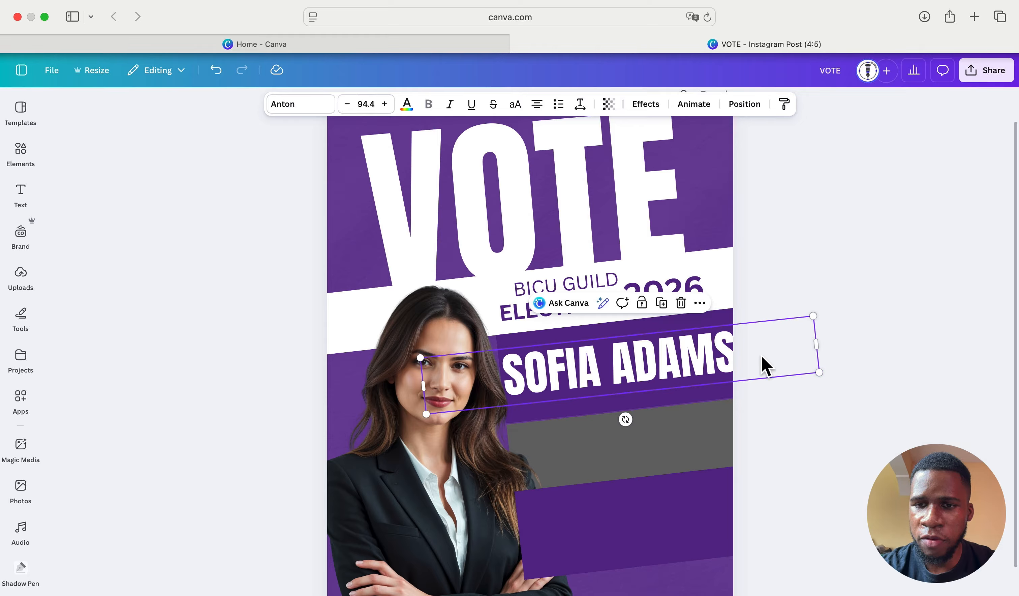
drag(820, 370, 756, 370)
drag(638, 363, 659, 367)
click(823, 332)
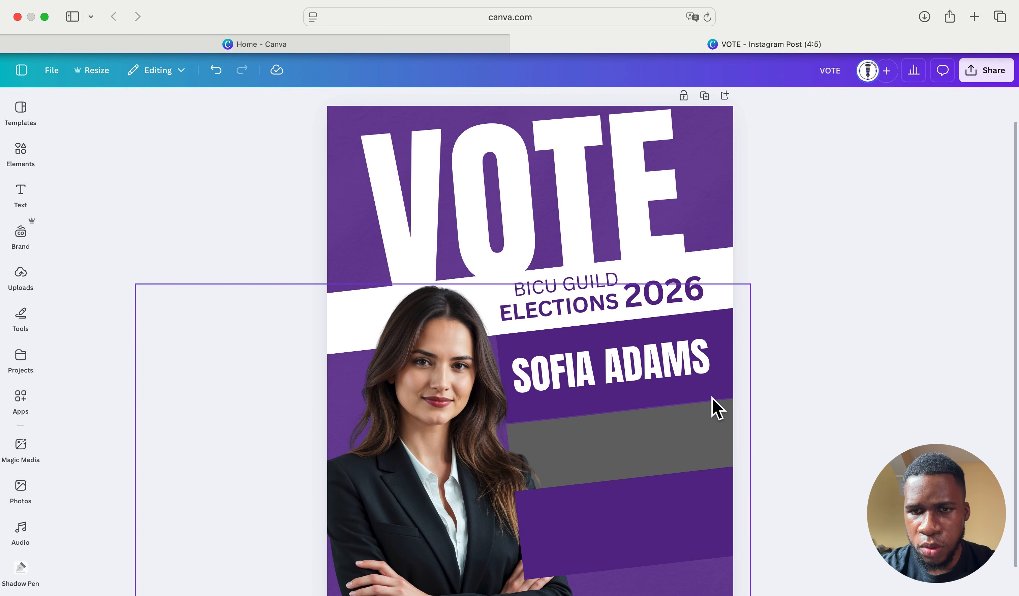
click(678, 372)
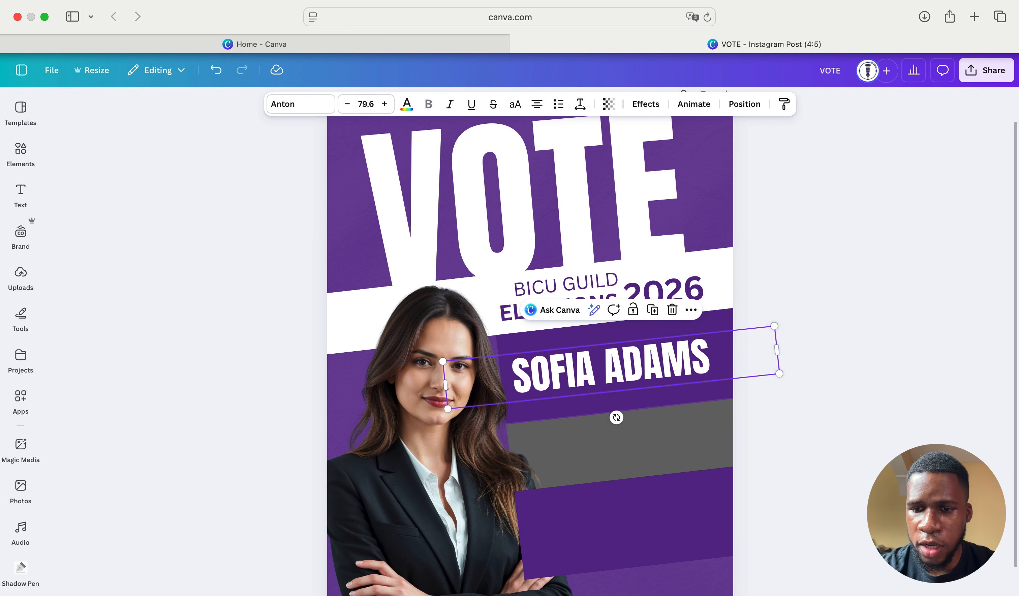
scroll(530, 329, up, 5)
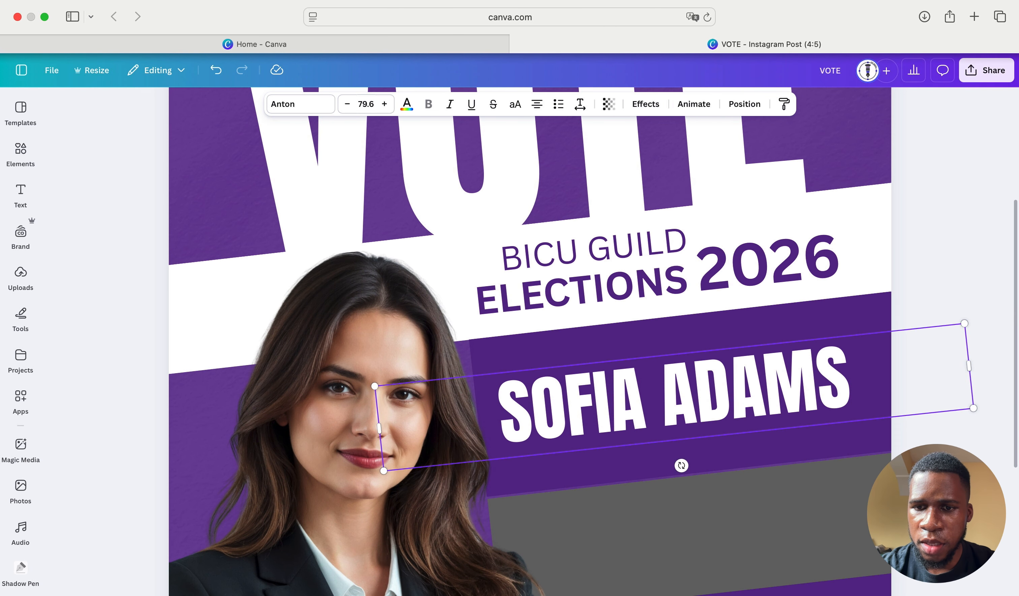
scroll(811, 494, down, 3)
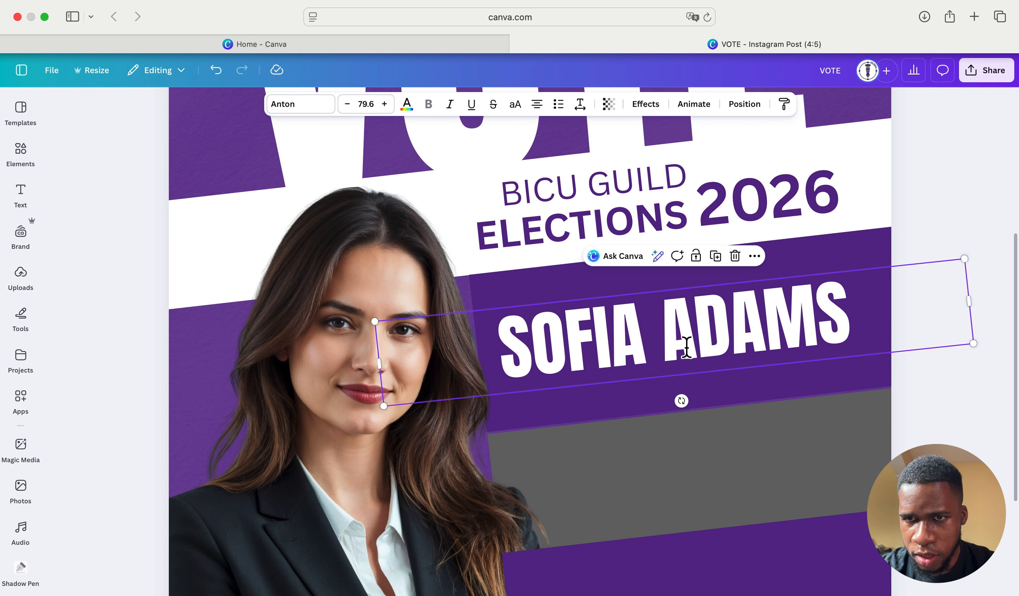
drag(680, 401, 682, 401)
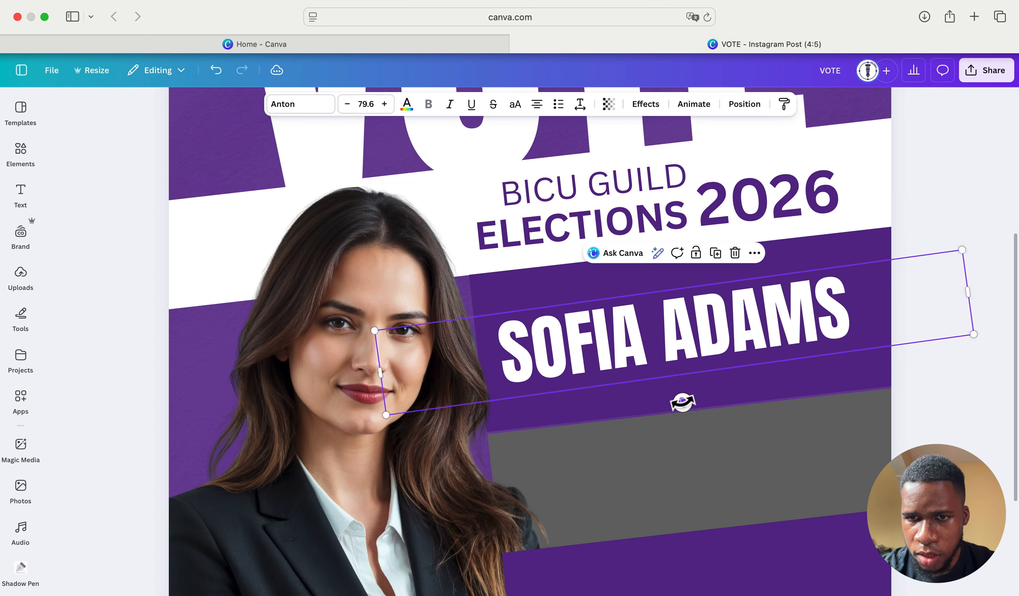
drag(712, 337, 716, 369)
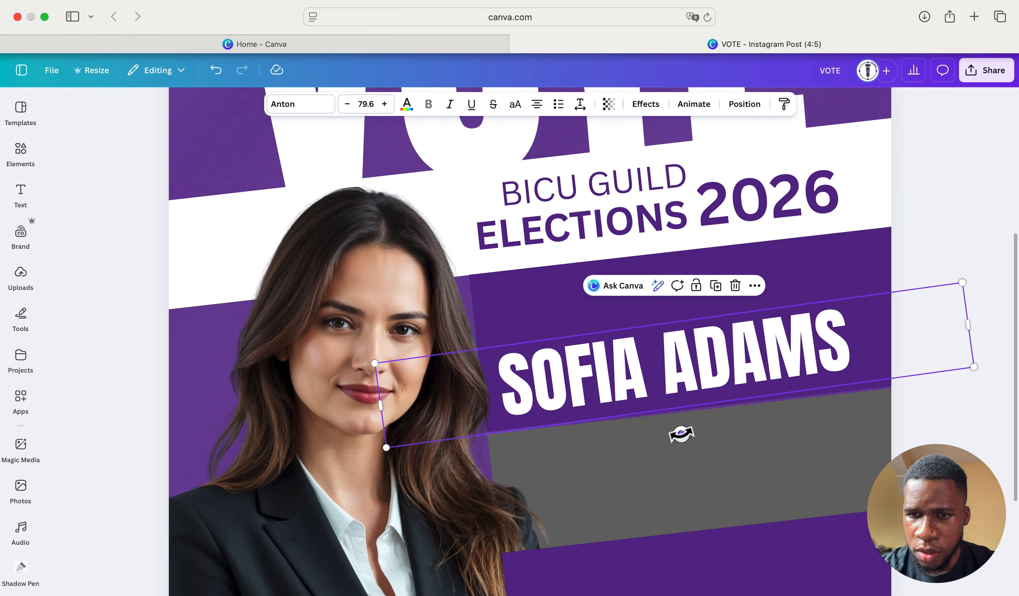
drag(681, 434, 682, 434)
drag(745, 353, 745, 353)
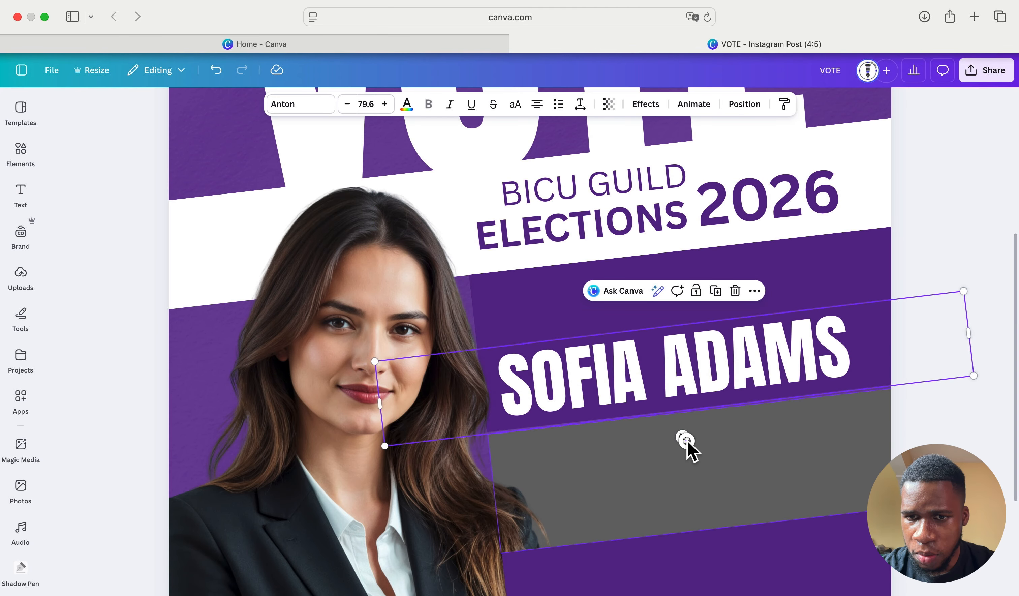
- Confirm the -7° tilt and nudge the name up within the purple band
click(682, 439)
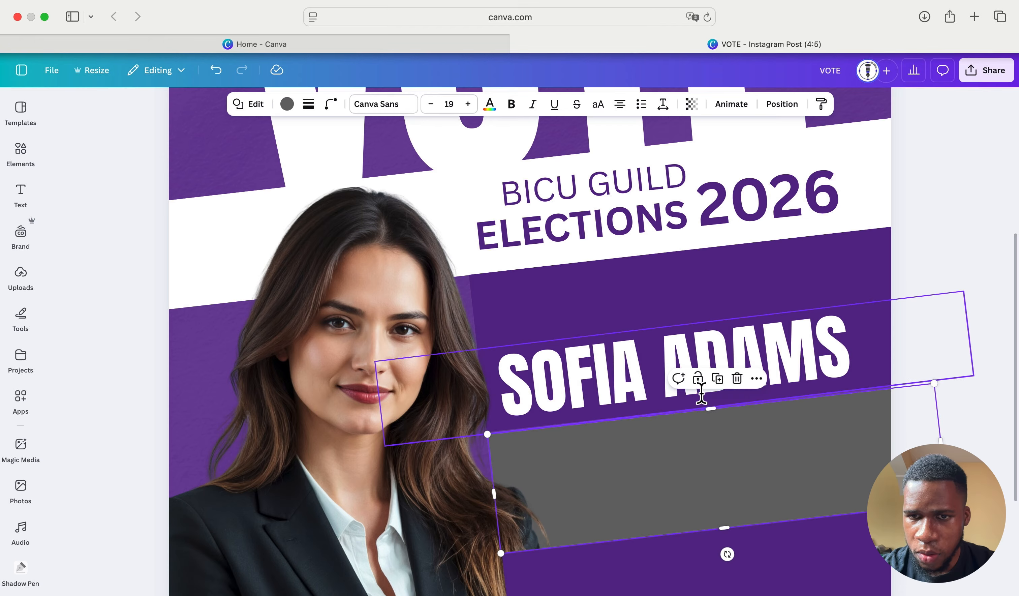
click(659, 380)
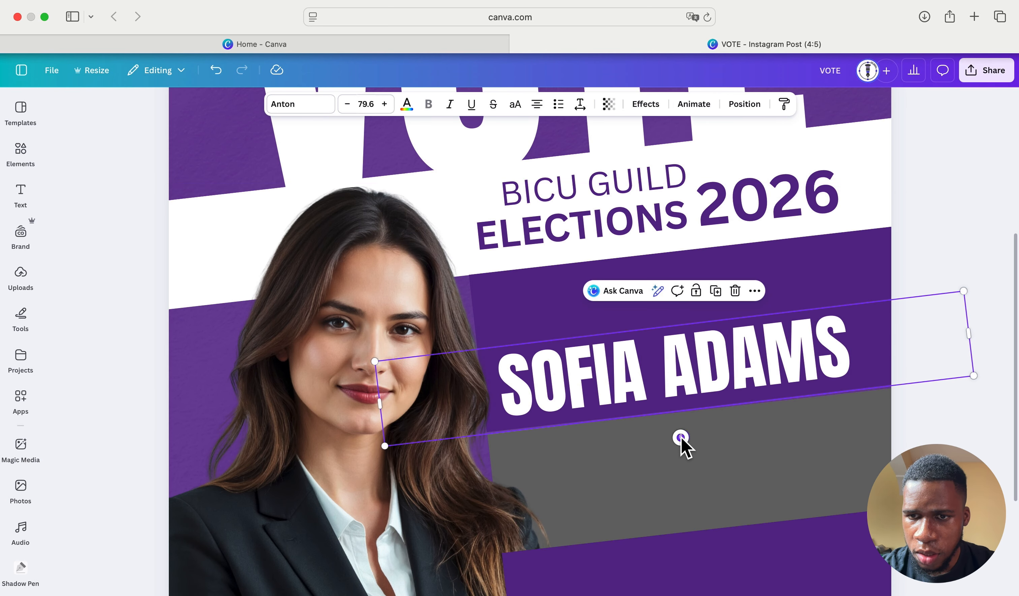
drag(681, 437, 680, 436)
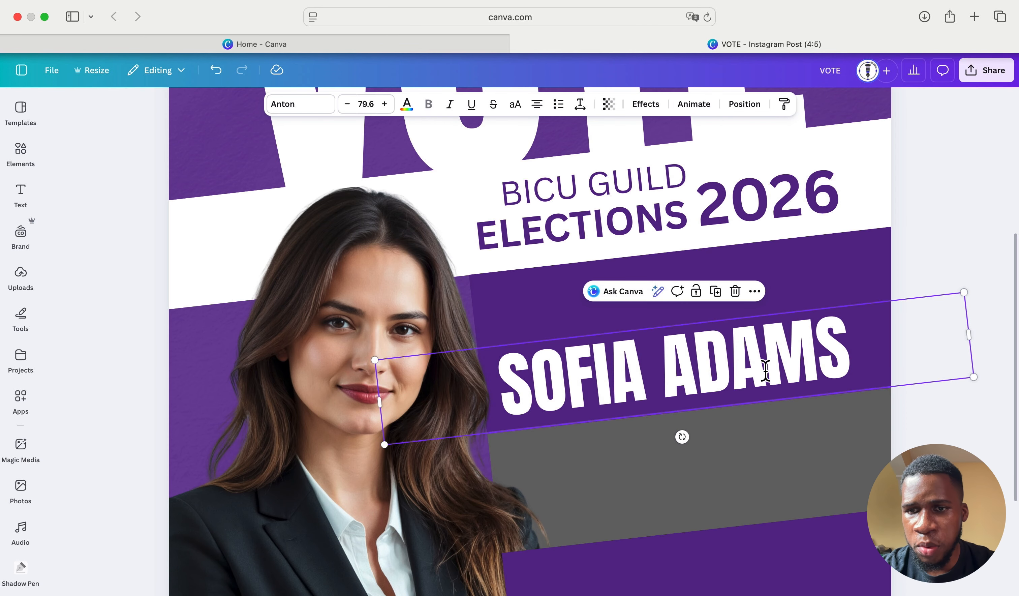
drag(827, 364, 825, 329)
key(Up)
key(Up)
key(Up)
key(Up)
key(Up)
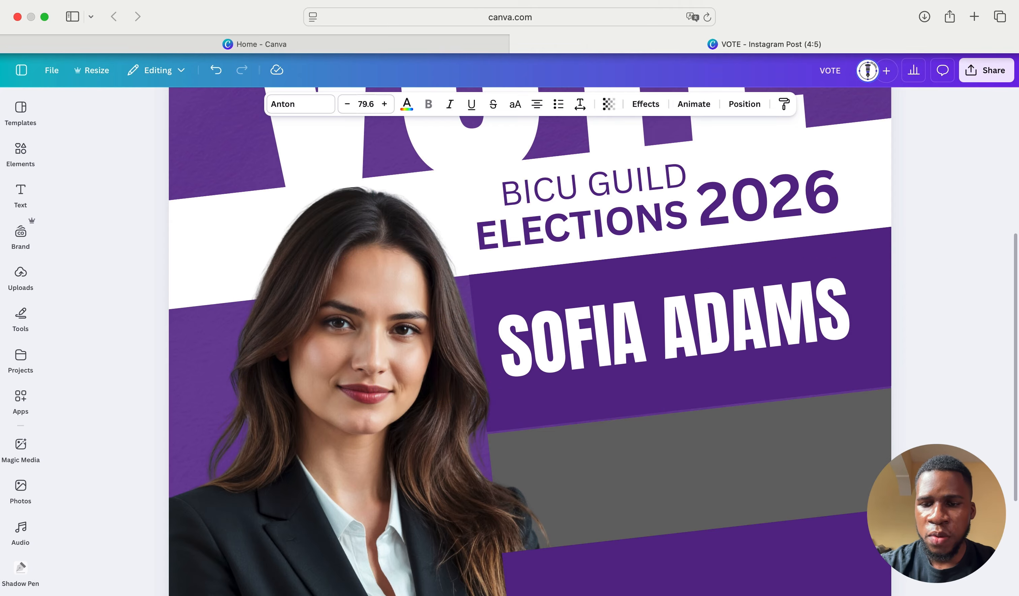
scroll(530, 376, down, 5)
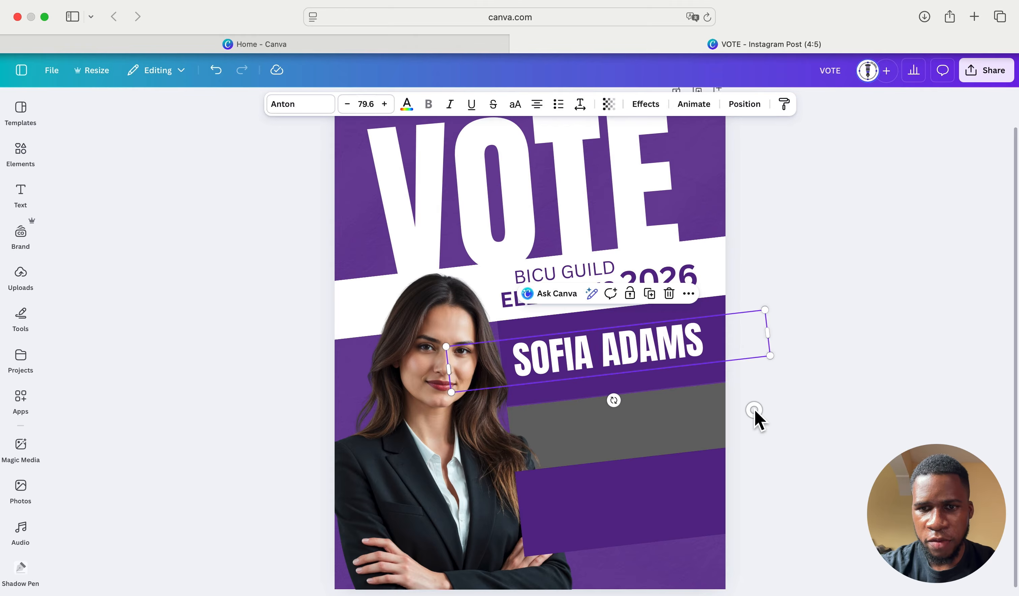
click(754, 410)
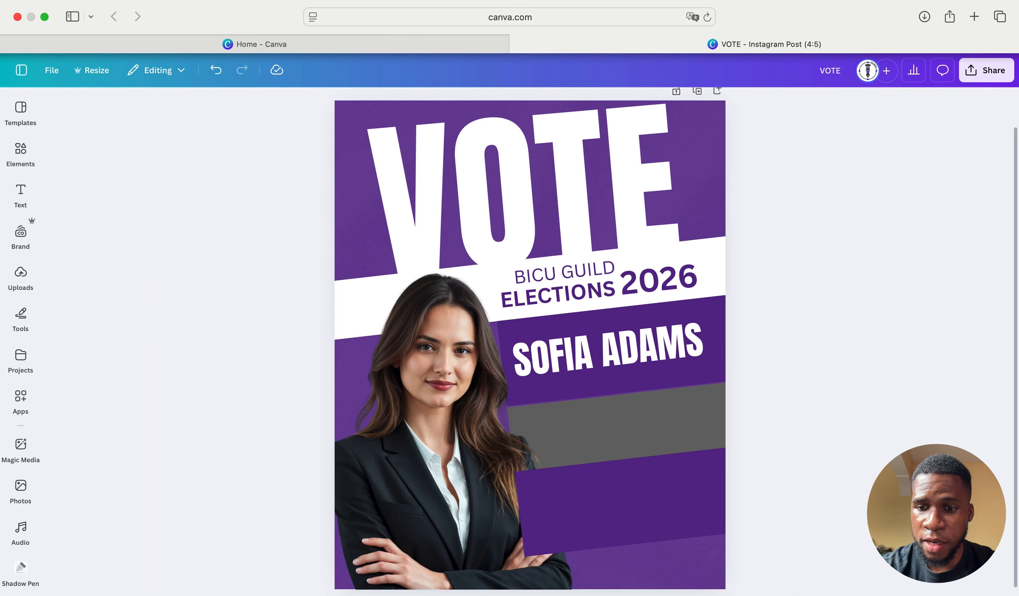
scroll(530, 344, up, 5)
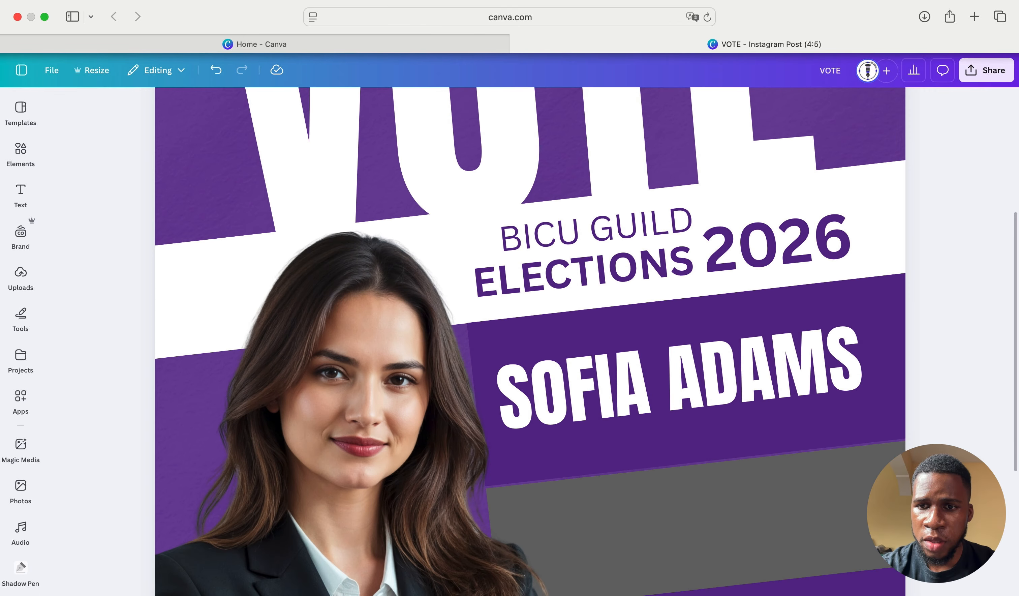
scroll(768, 526, down, 3)
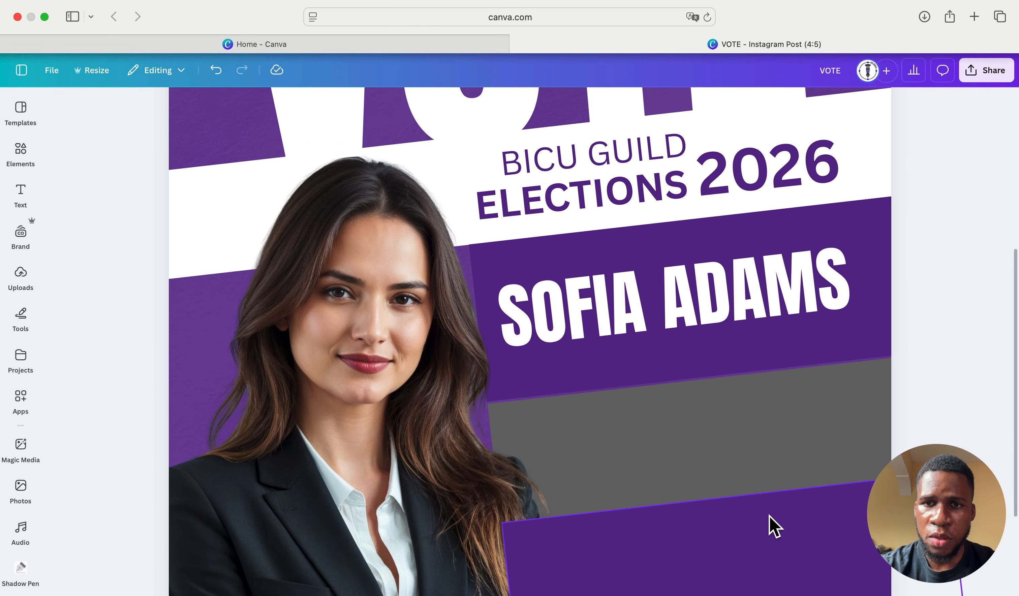
click(612, 203)
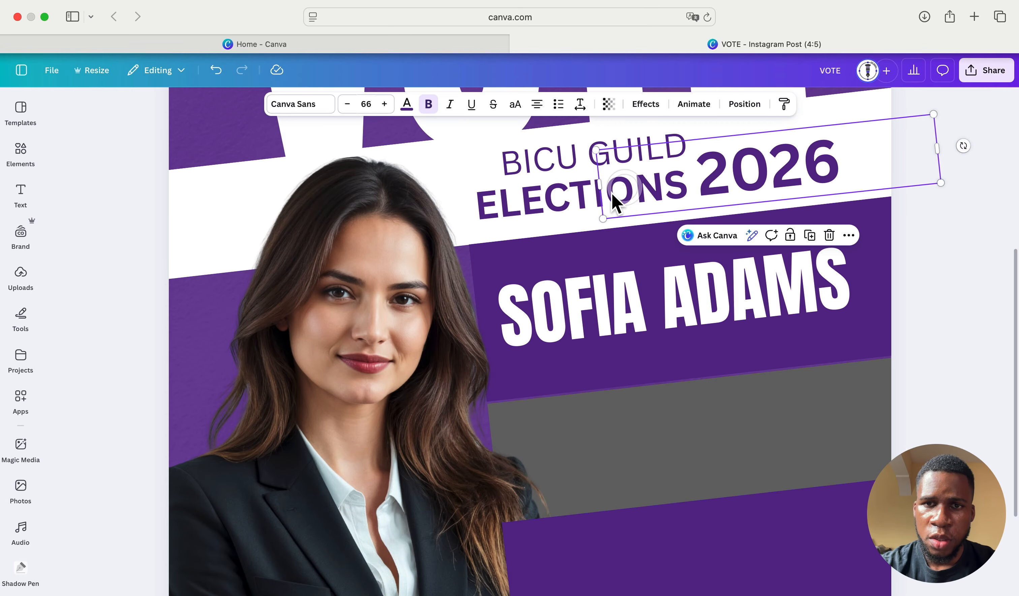
- Duplicate the ELECTIONS text, make the copy white and place it in the grey band
click(562, 202)
click(622, 140)
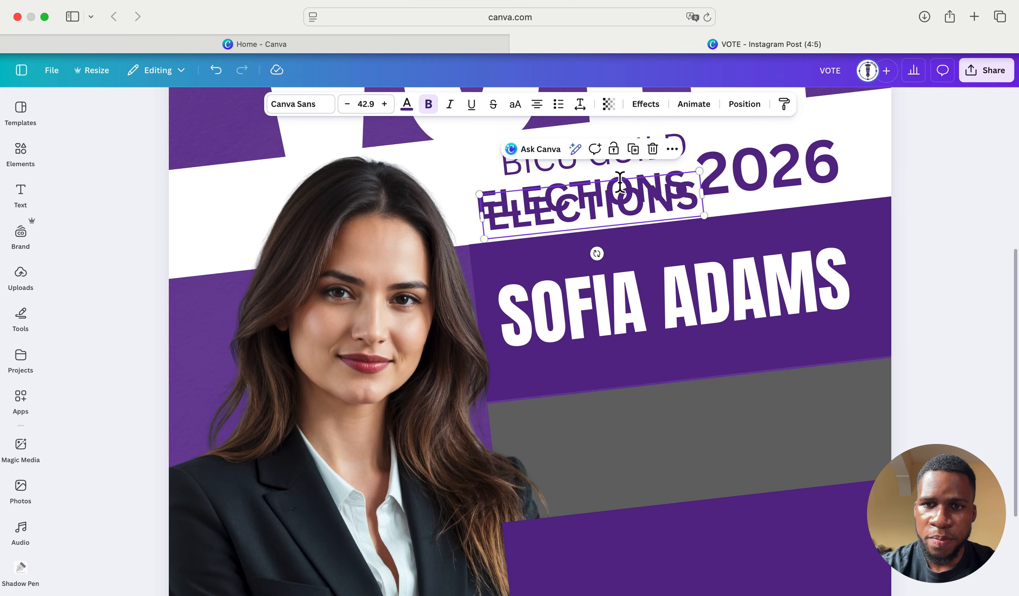
drag(611, 198, 635, 415)
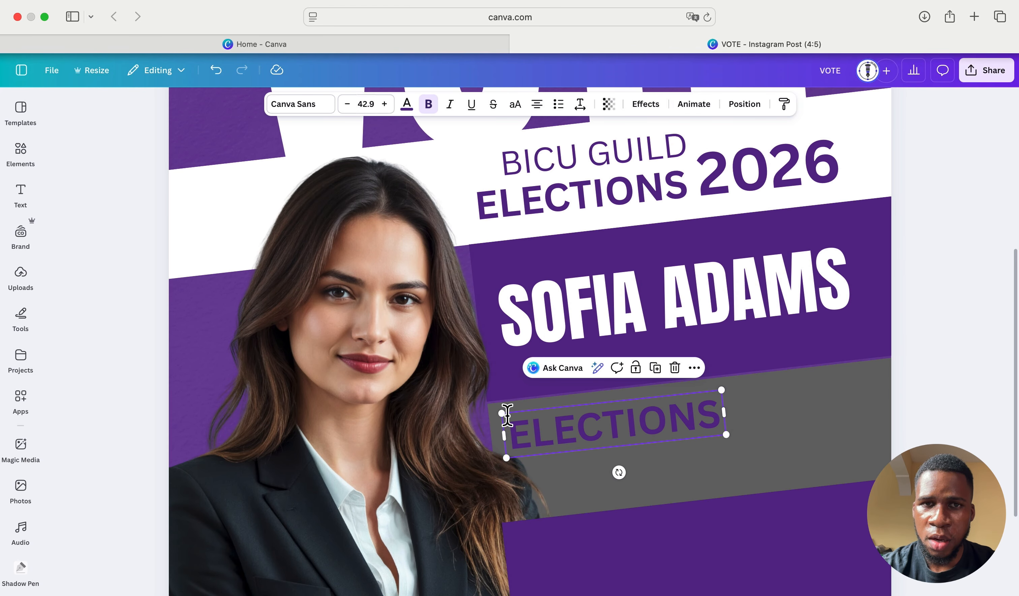
click(406, 103)
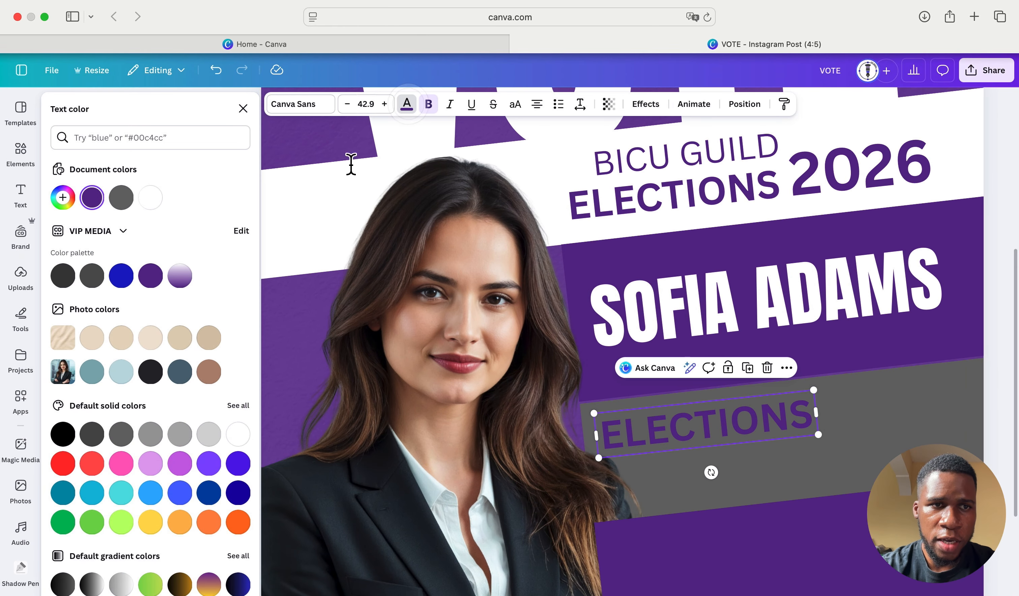
click(151, 198)
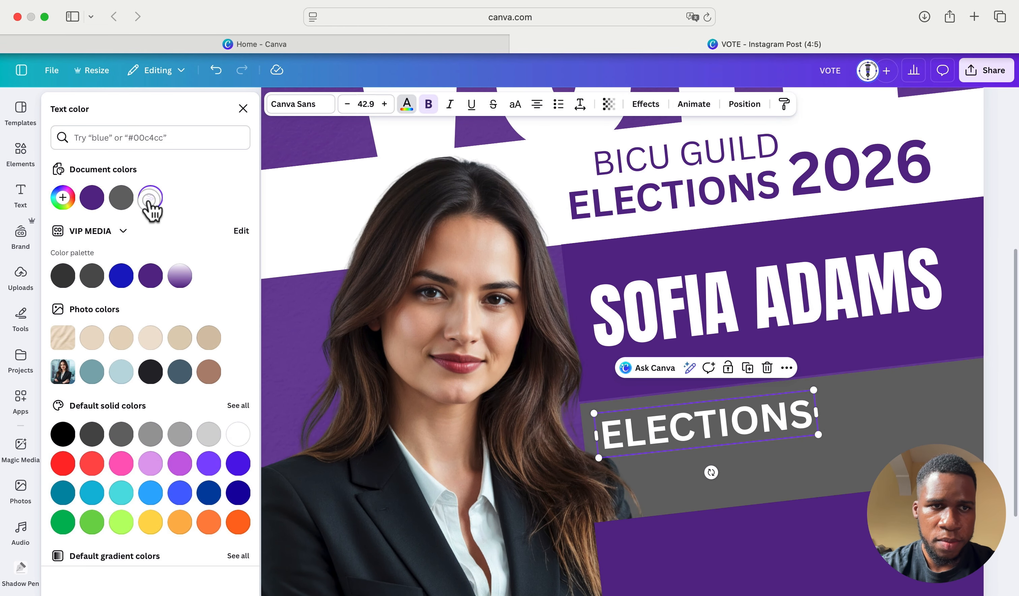
click(242, 109)
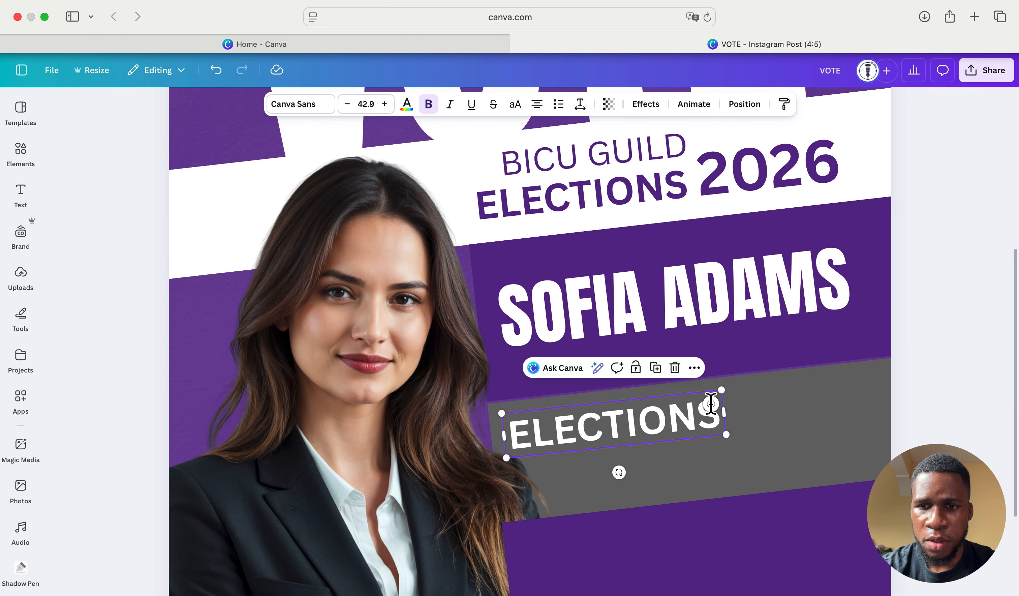
mouse_move(710, 403)
mouse_down()
mouse_move(655, 416)
mouse_move(696, 409)
mouse_up()
- Retype the copy as FOR VICE PRESIDENT and widen its box to one line
double_click(697, 409)
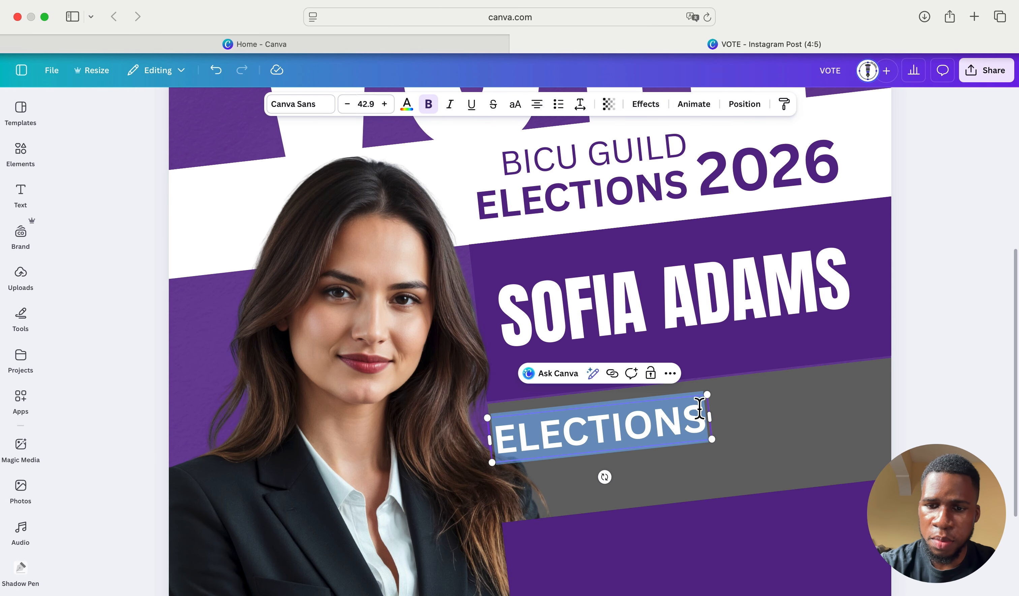
key(BackSpace)
text(FOR )
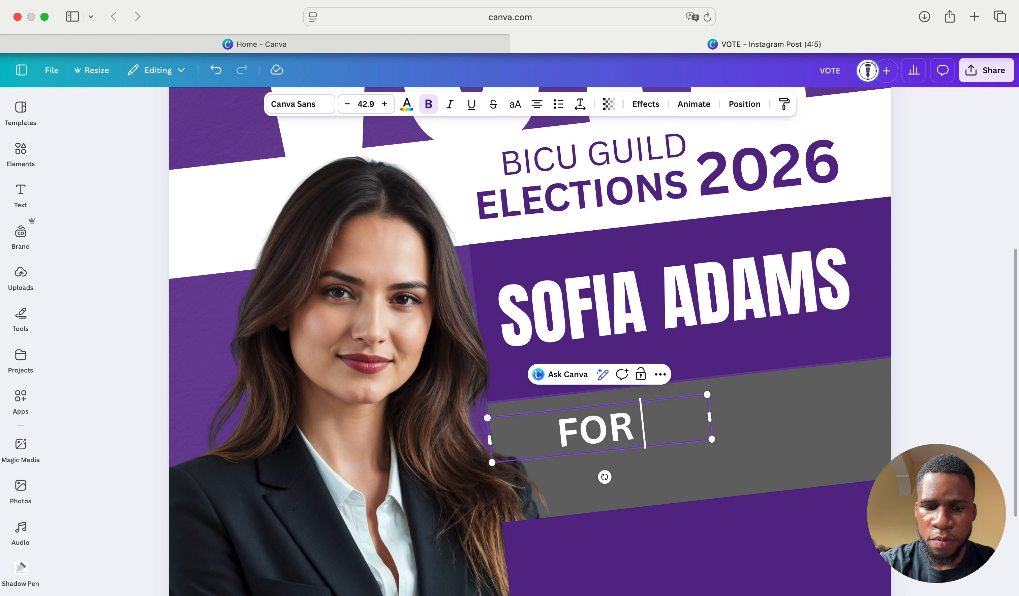
text(VICE )
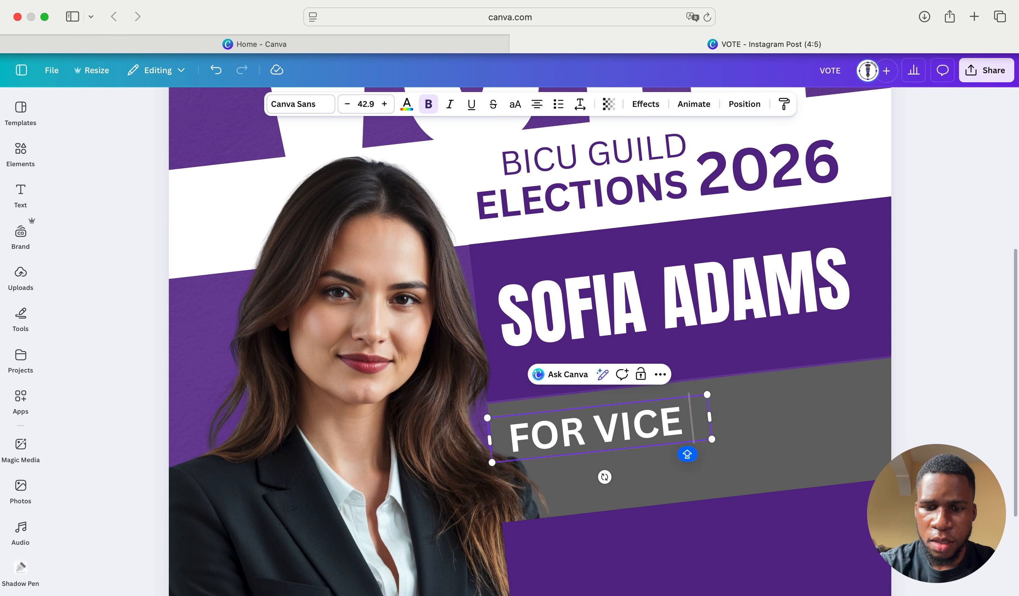
text(PRESIDENT)
key(BackSpace)
text(T)
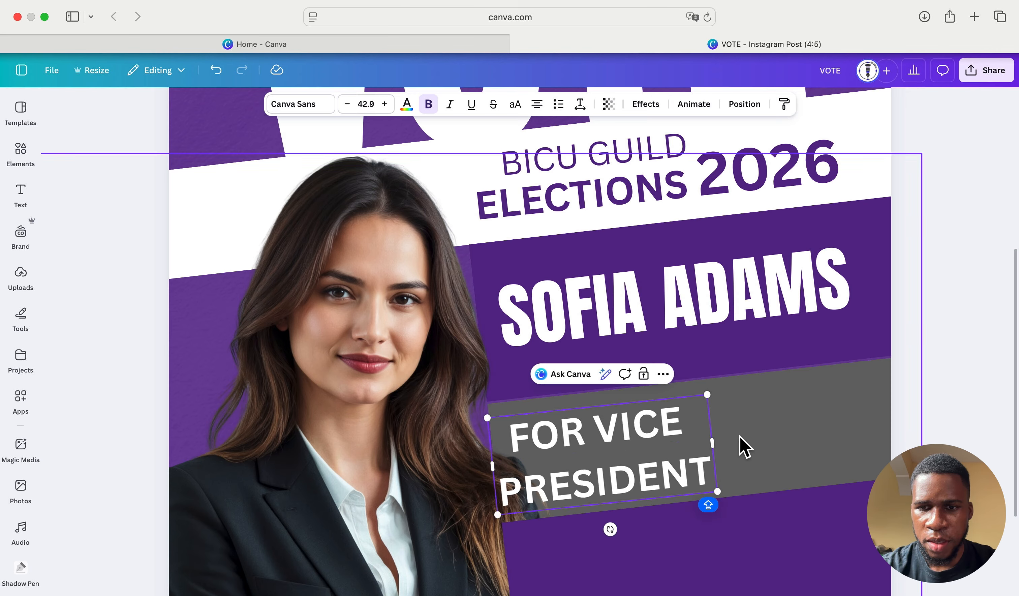
drag(714, 443, 895, 407)
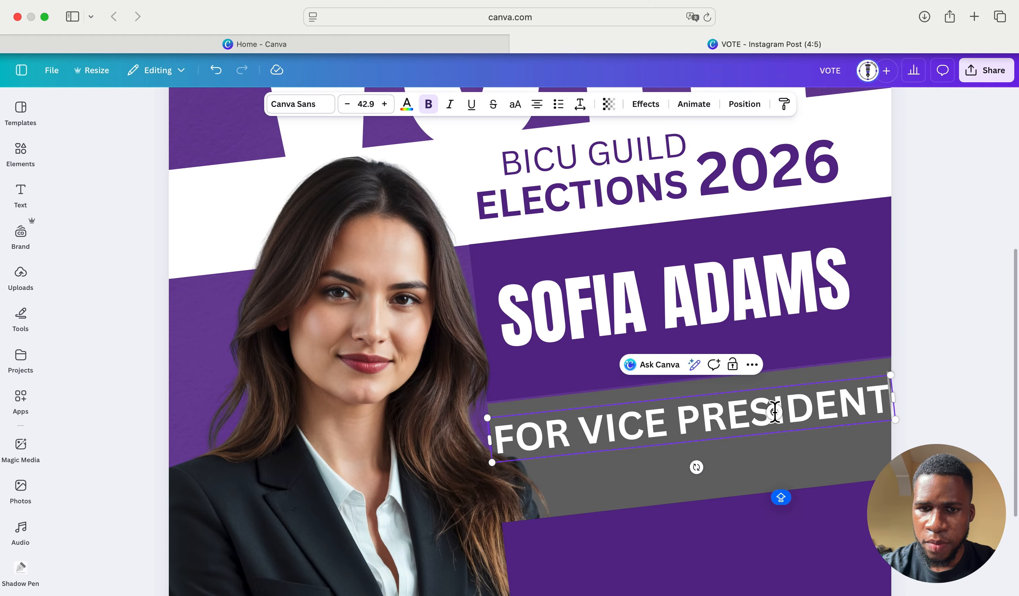
- Lower the label into the grey band and break VICE PRESIDENT onto a second line
click(773, 437)
click(843, 453)
drag(800, 412, 797, 446)
click(568, 450)
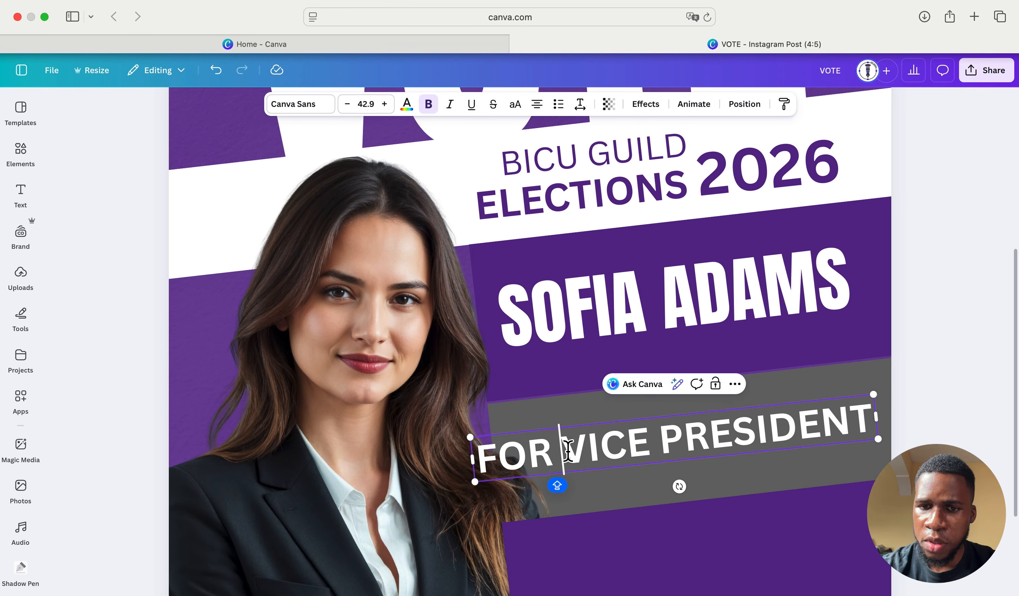
key(Return)
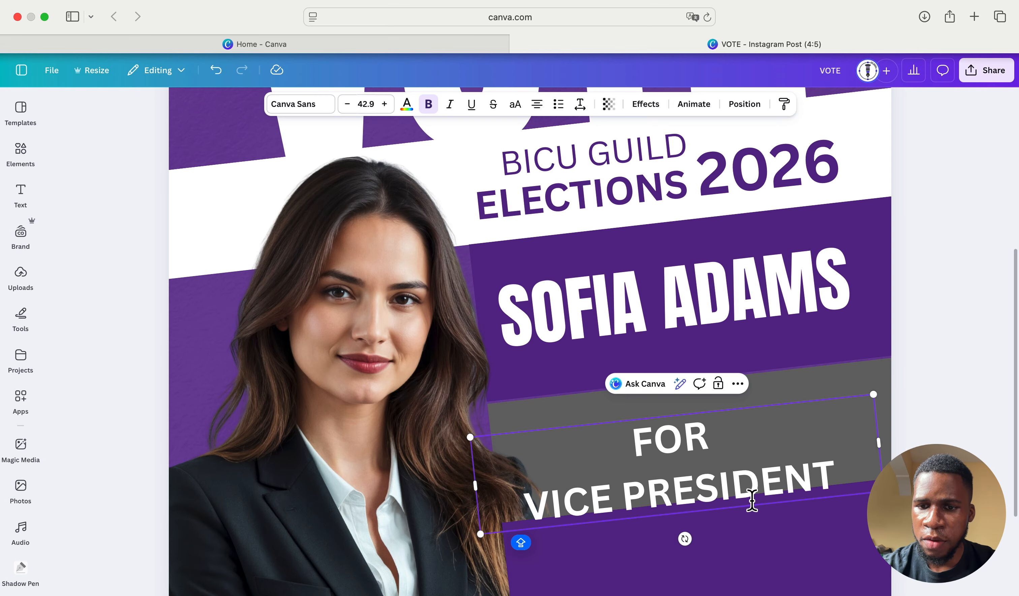
click(838, 471)
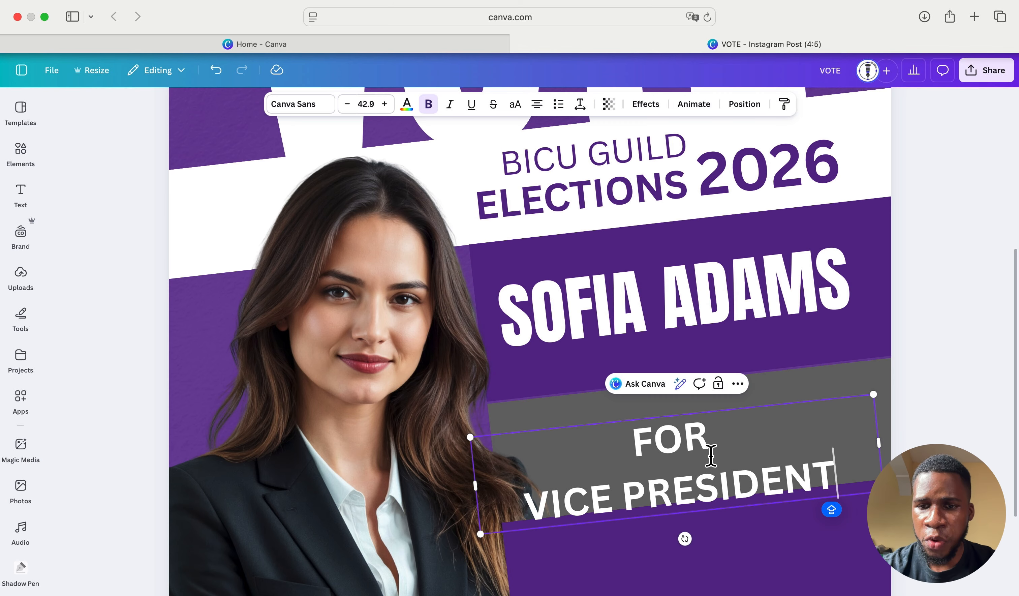
drag(845, 472, 626, 441)
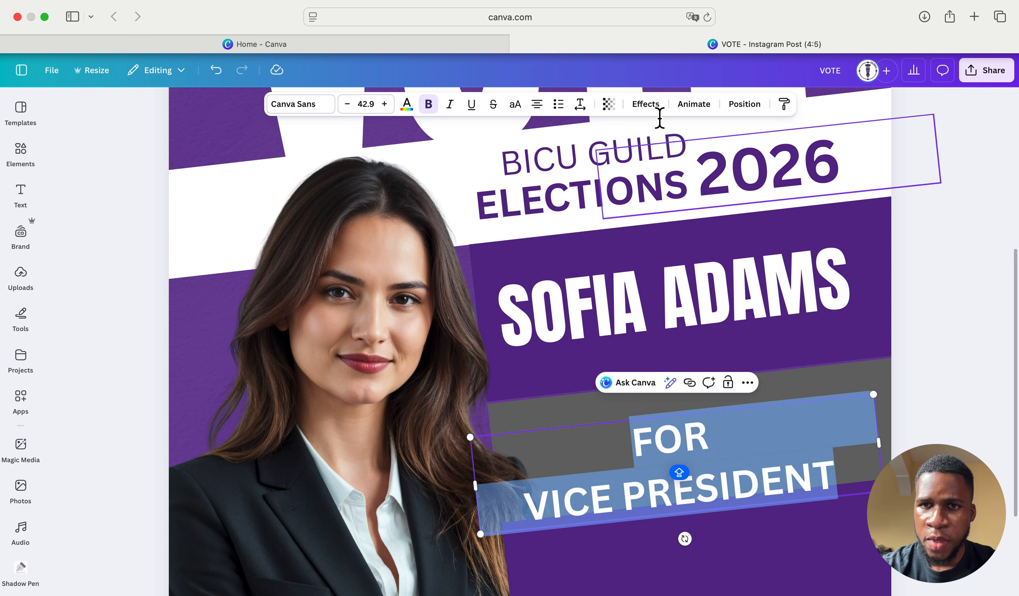
- Tighten the line spacing between FOR and VICE PRESIDENT to about 1.0
click(580, 105)
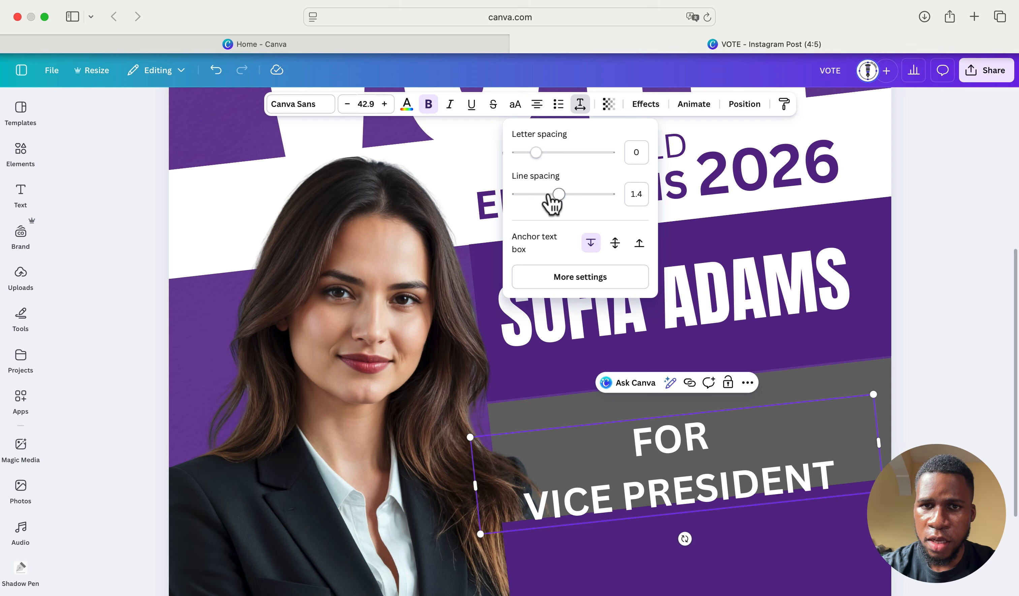
drag(557, 195, 545, 196)
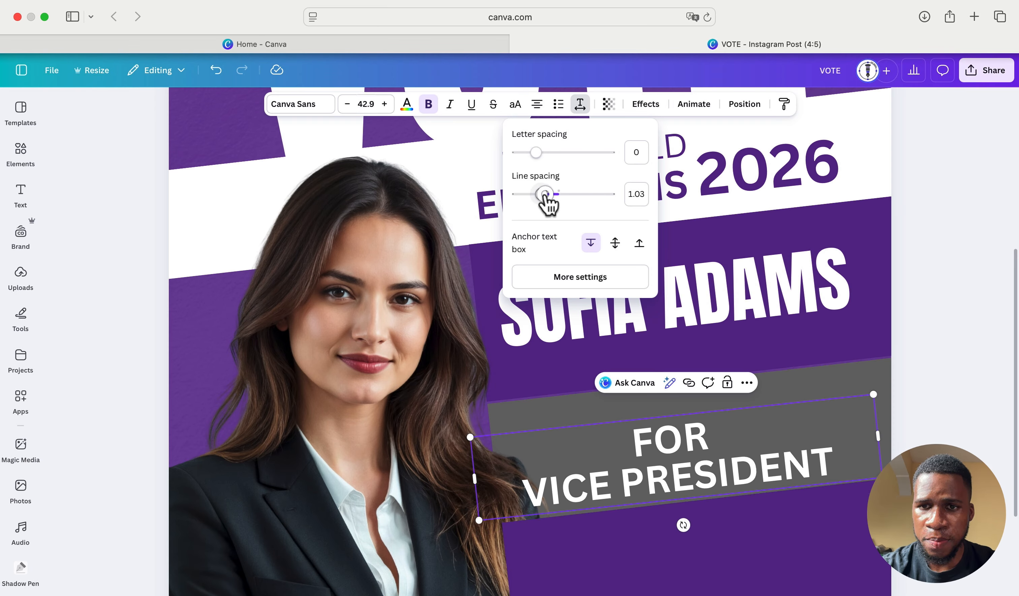
drag(778, 461, 807, 442)
click(931, 393)
- Tilt the label about -7° and centre it within the slanted grey band
click(793, 464)
drag(720, 448, 725, 469)
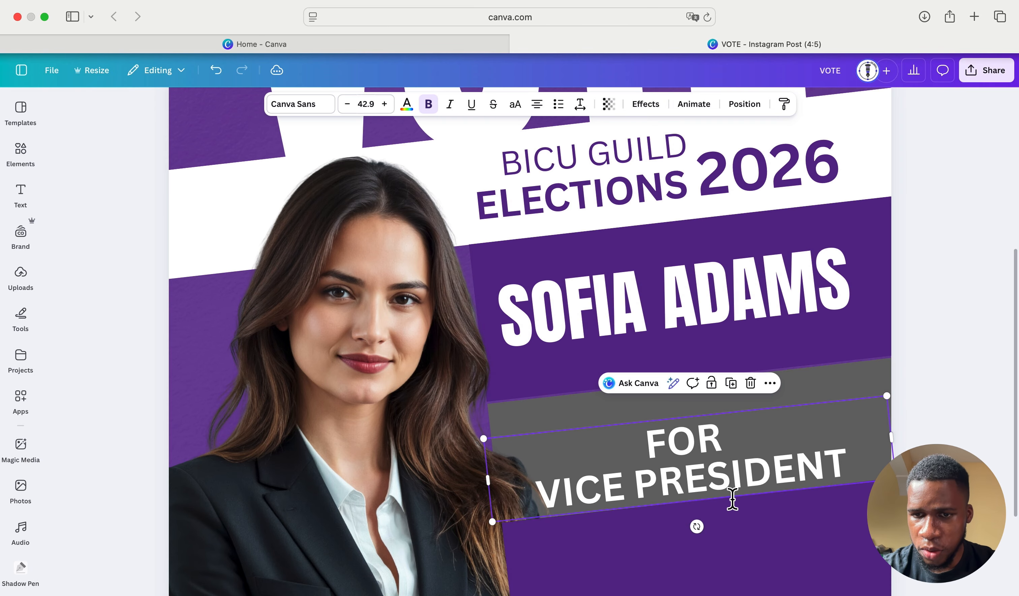
scroll(750, 512, down, 3)
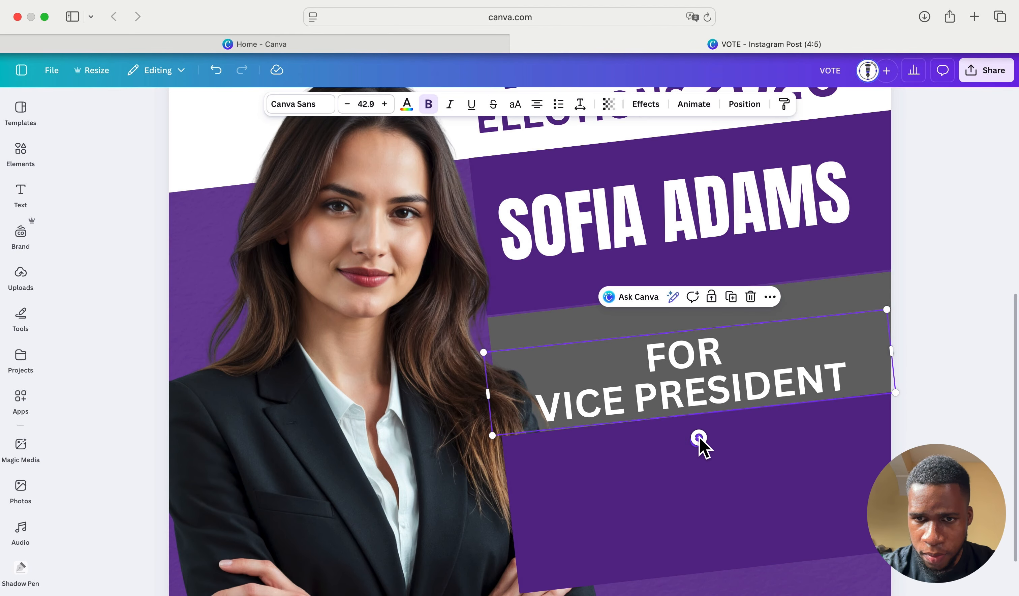
drag(699, 438, 699, 435)
drag(733, 364, 737, 352)
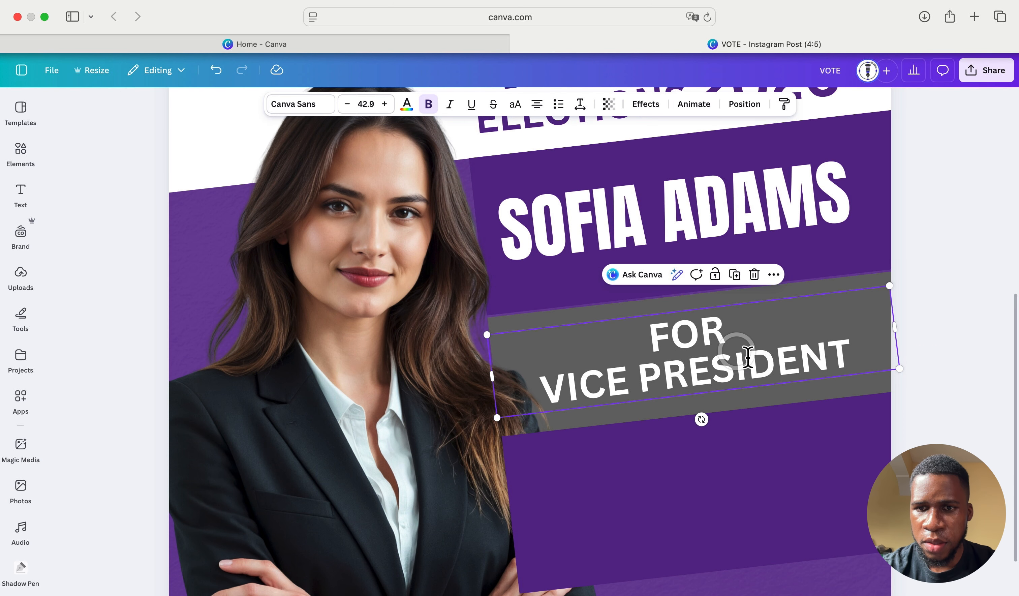
click(911, 315)
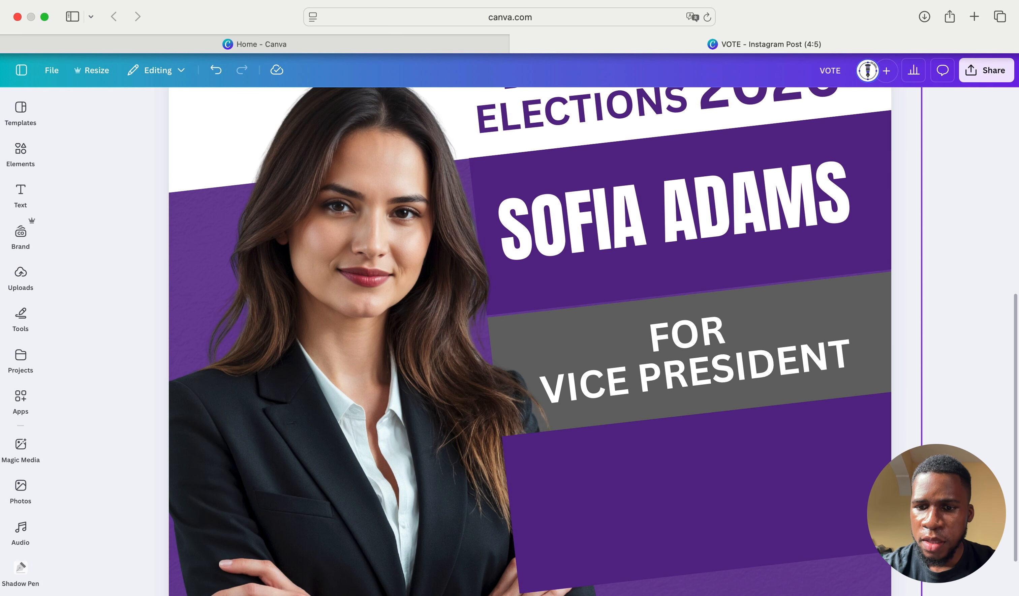
scroll(530, 342, down, 5)
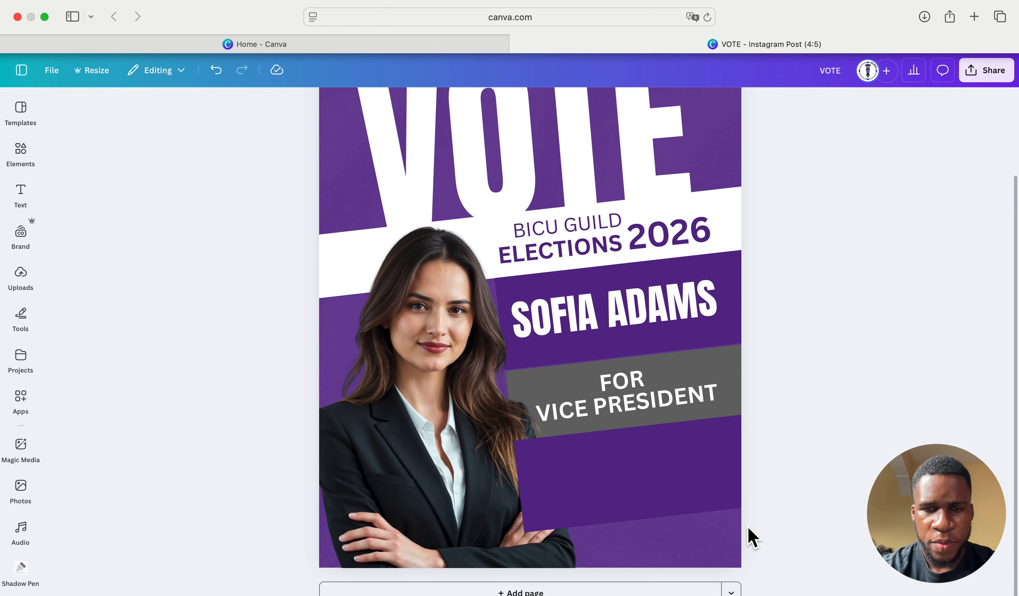
- Remove bold from the word FOR, leaving VICE PRESIDENT bold
click(632, 393)
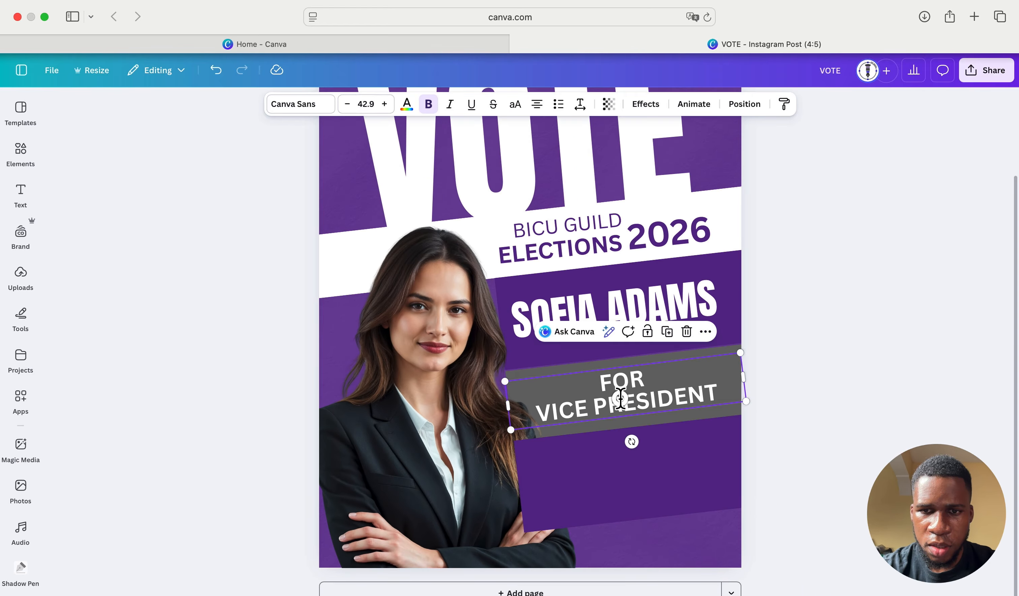
click(685, 397)
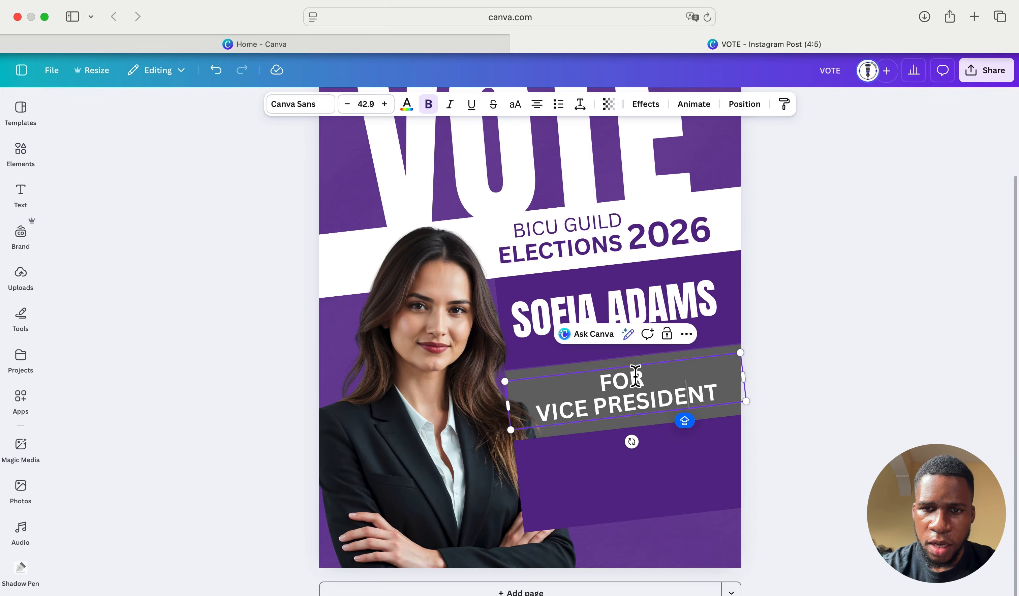
drag(641, 379, 603, 380)
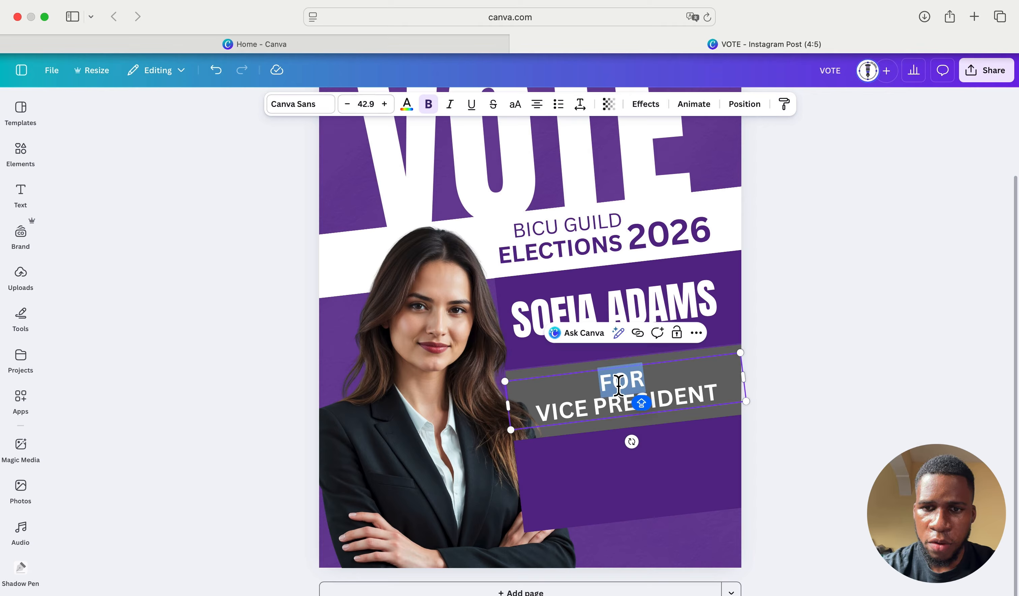
click(428, 104)
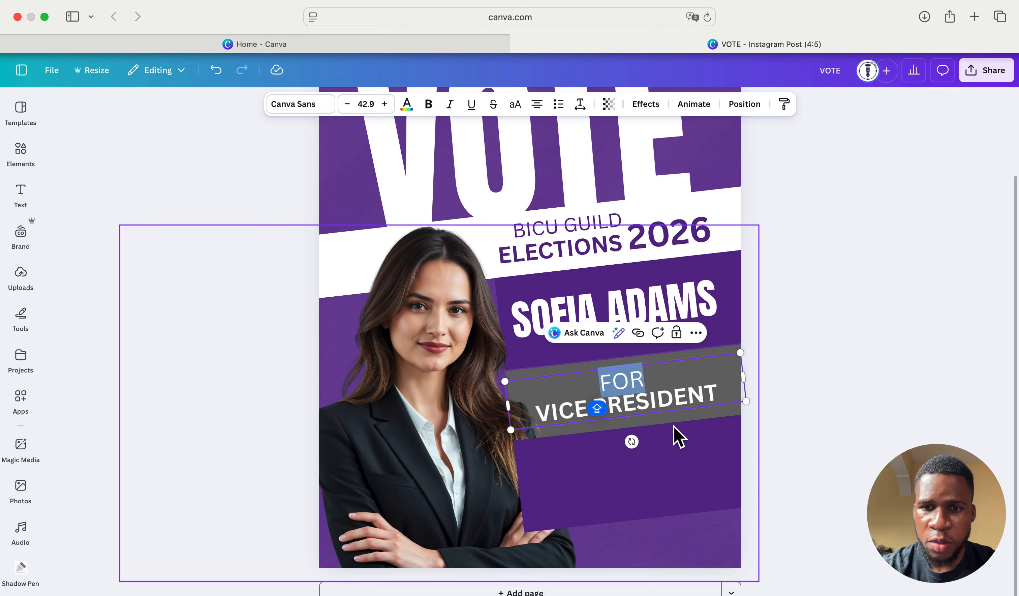
click(802, 383)
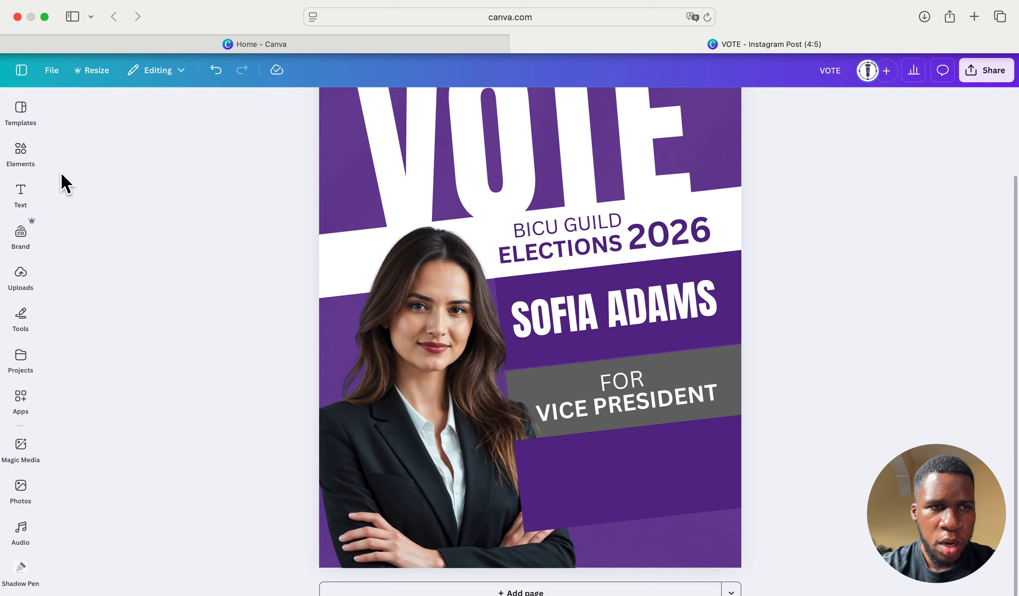
- Clear the old BACKGROUND element search and delete the stray dark circle from the canvas
click(23, 148)
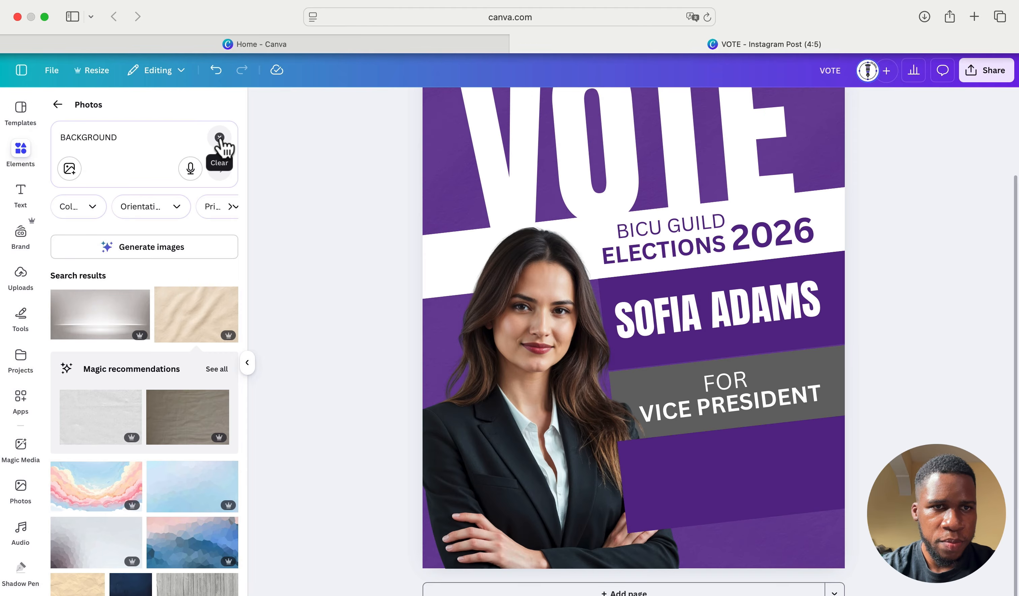
click(220, 142)
key(c)
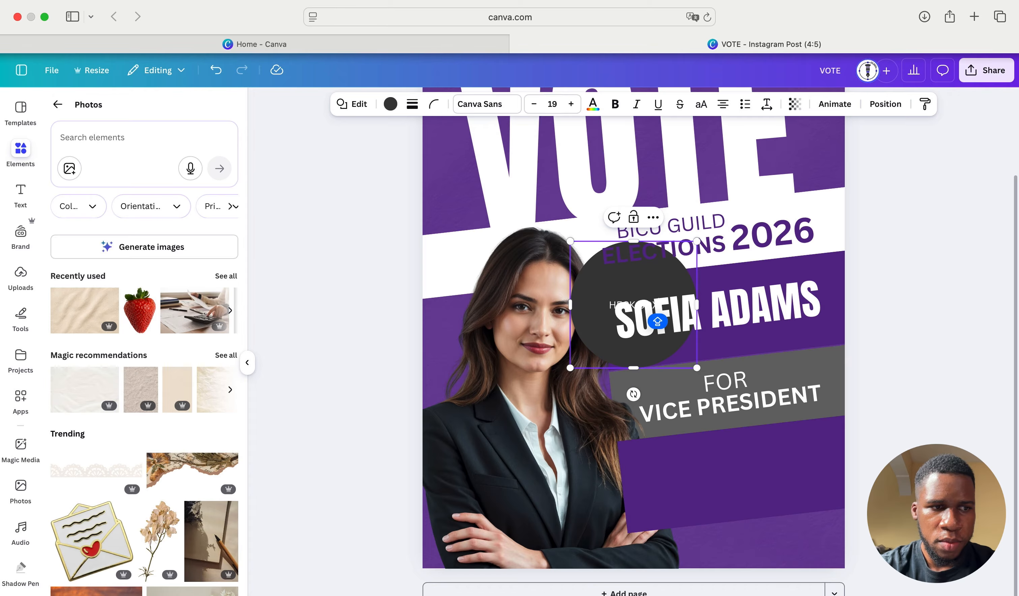
text(HECK BOX)
key(Return)
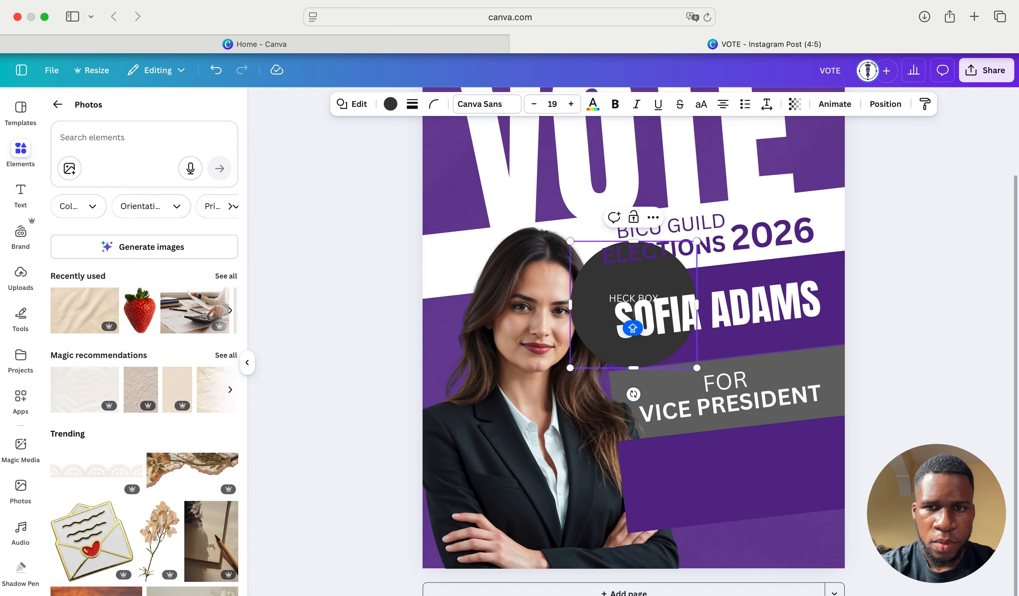
key(BackSpace)
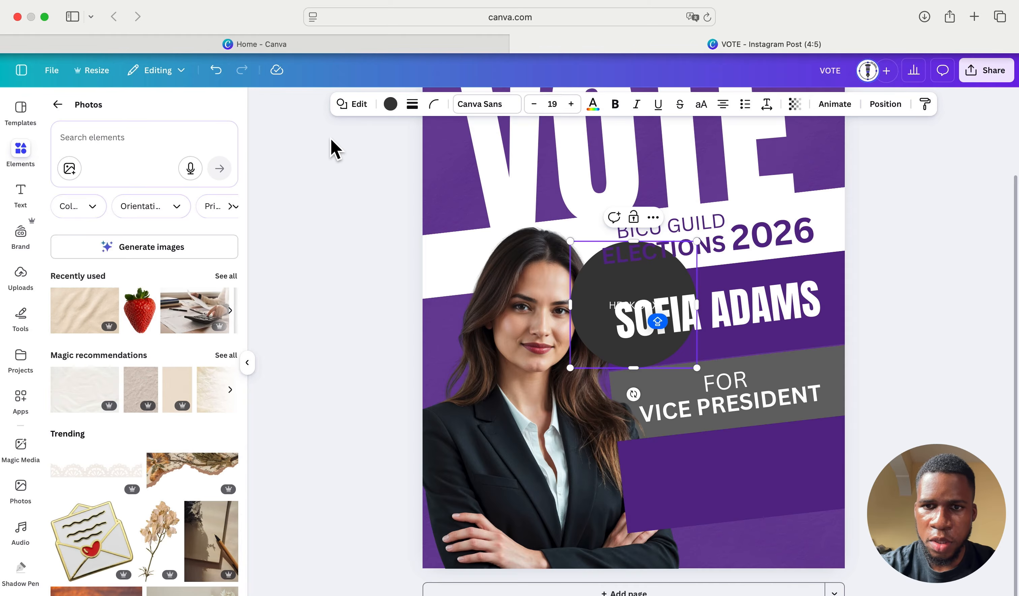
click(589, 339)
click(609, 361)
key(BackSpace)
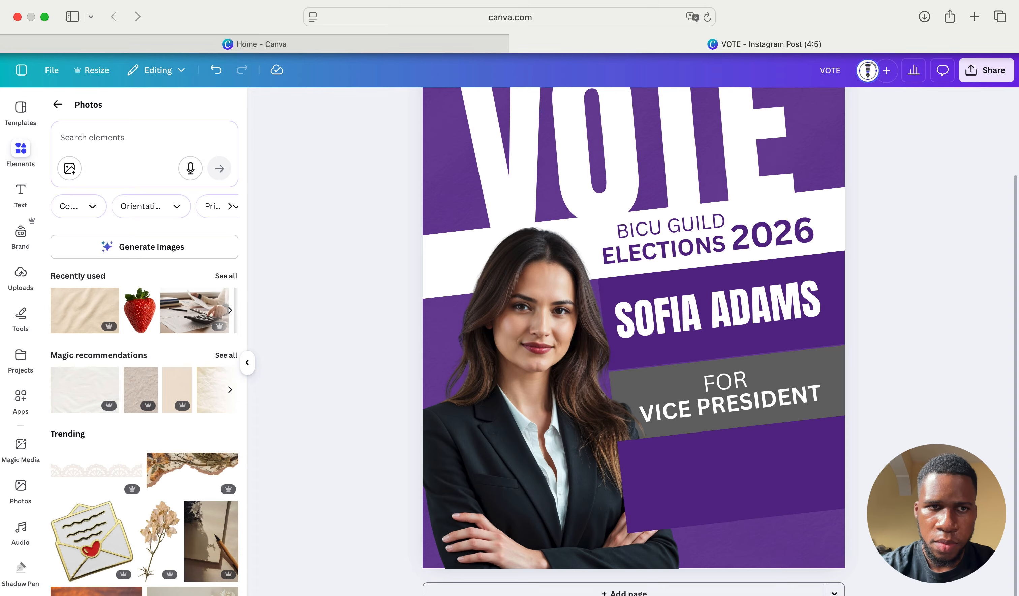
- Search the elements library for CHECKBOX and reopen the recent CHECKBOX results
click(96, 137)
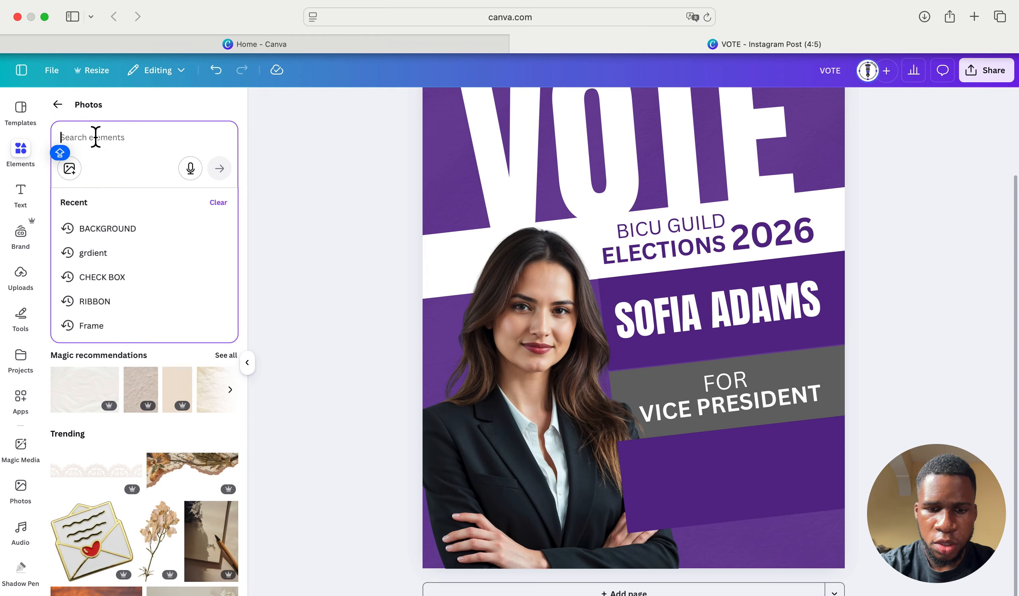
text(CHECK)
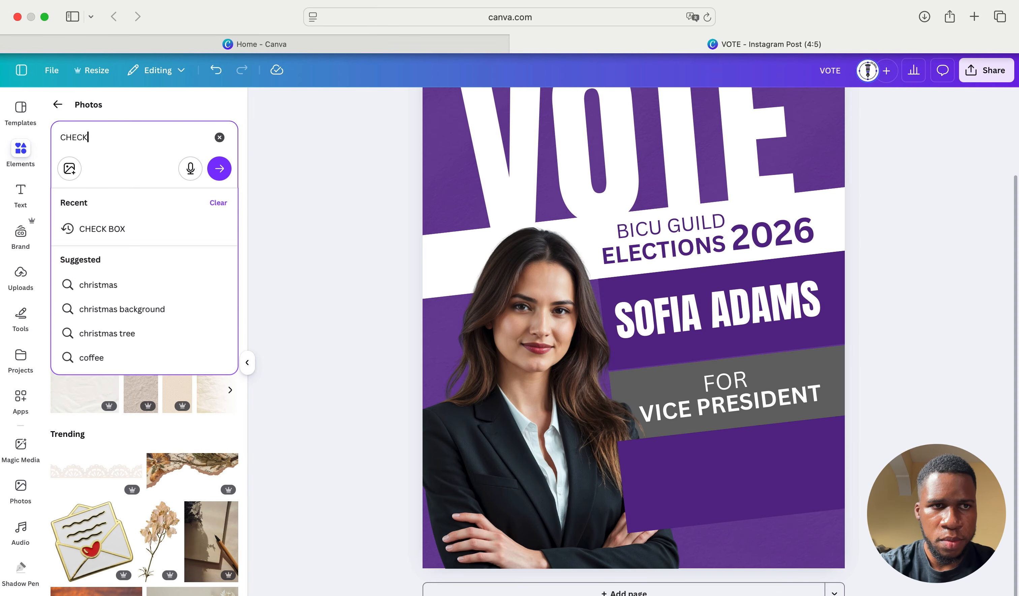
text(BOX)
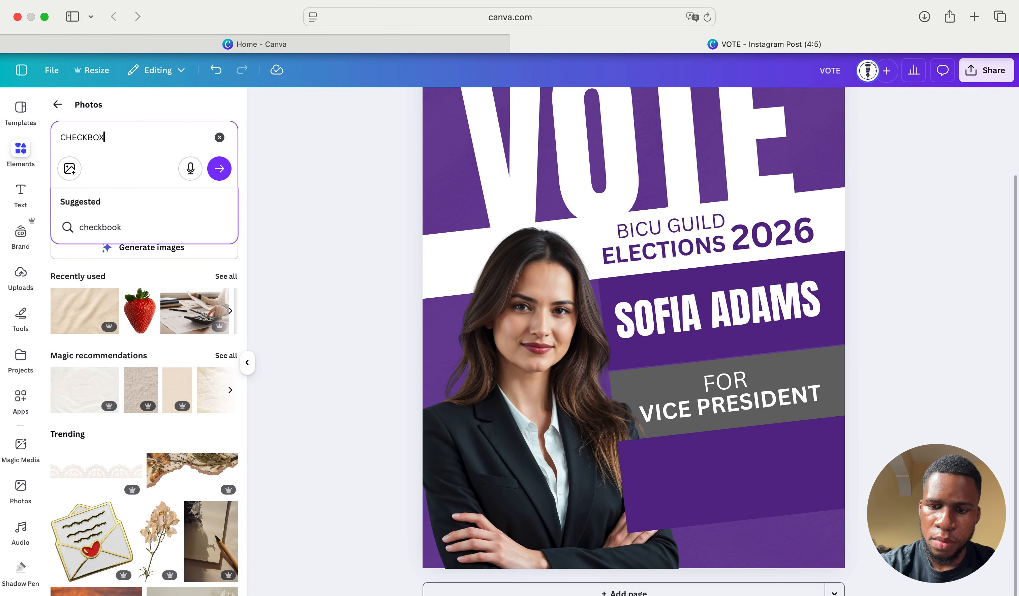
key(Return)
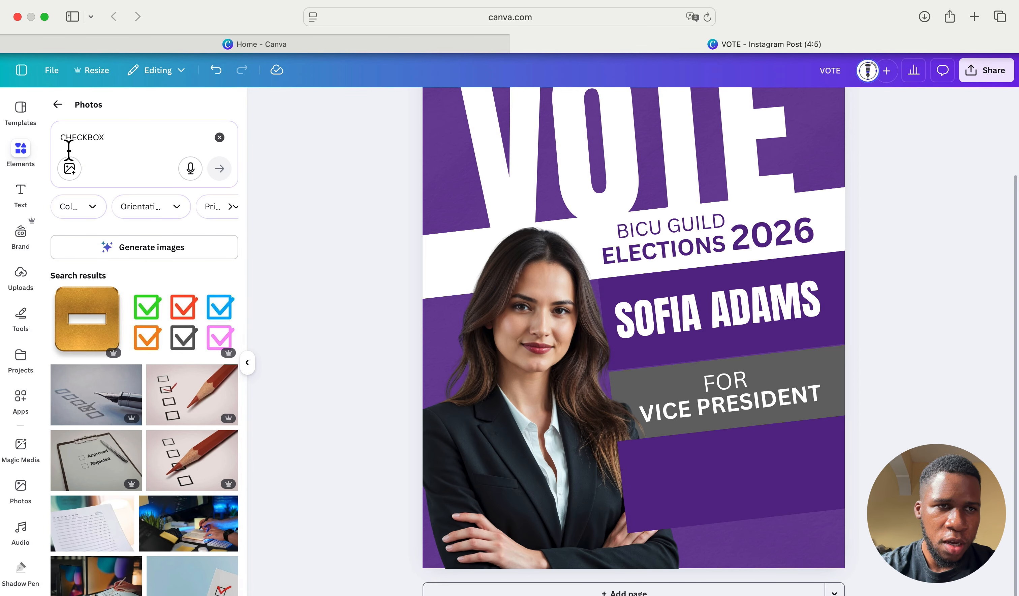
click(60, 105)
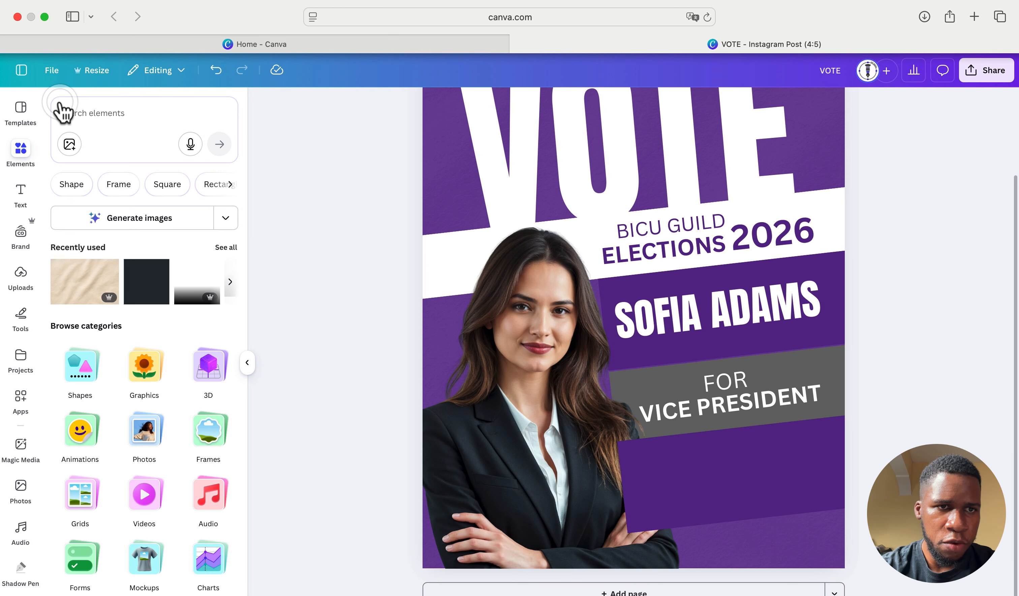
click(99, 116)
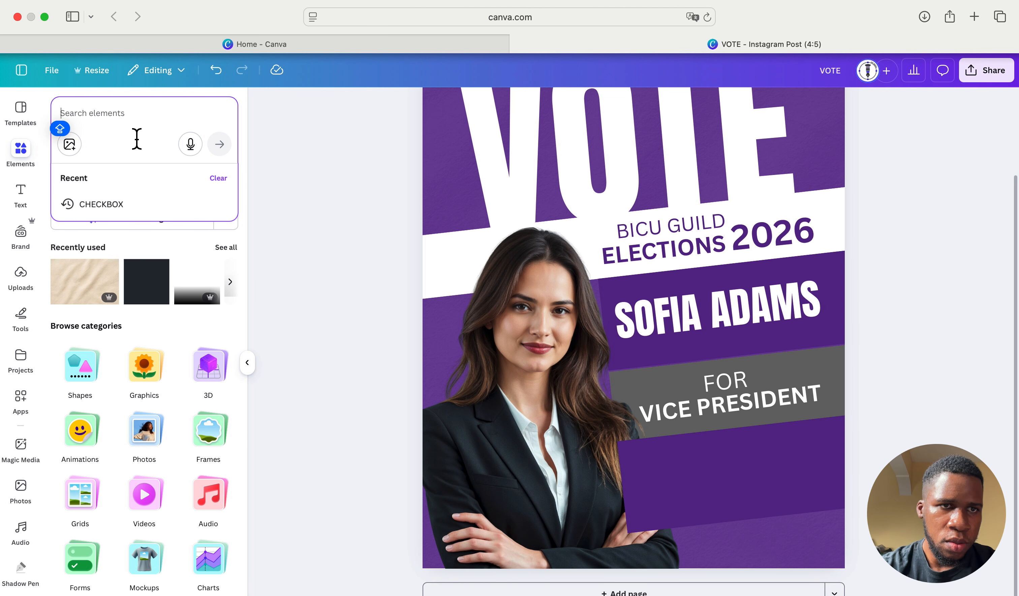
click(117, 201)
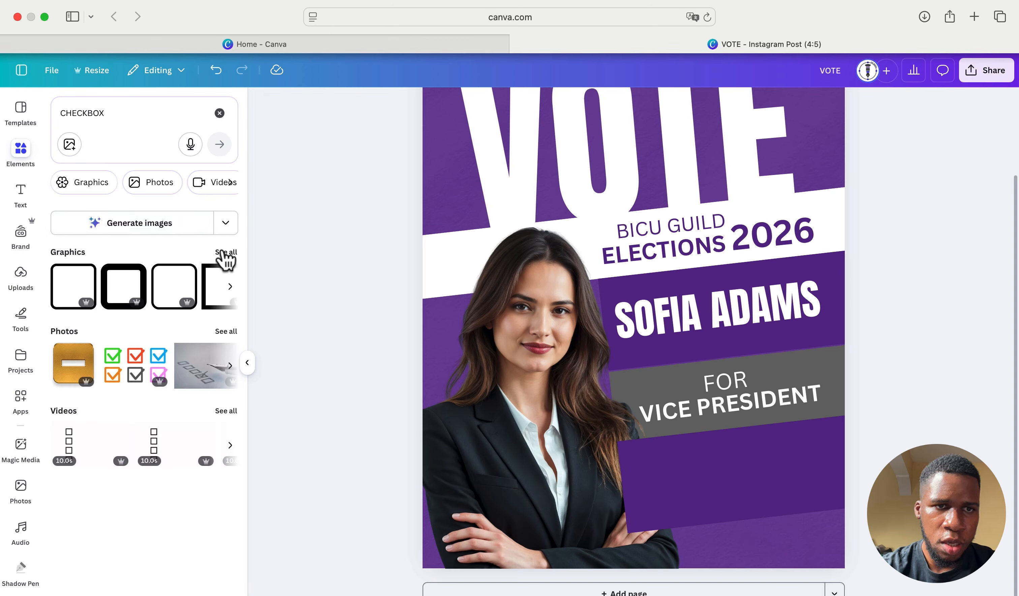
- Add the black checkmark-box graphic and shrink it onto the lower purple panel
click(225, 258)
scroll(175, 362, down, 3)
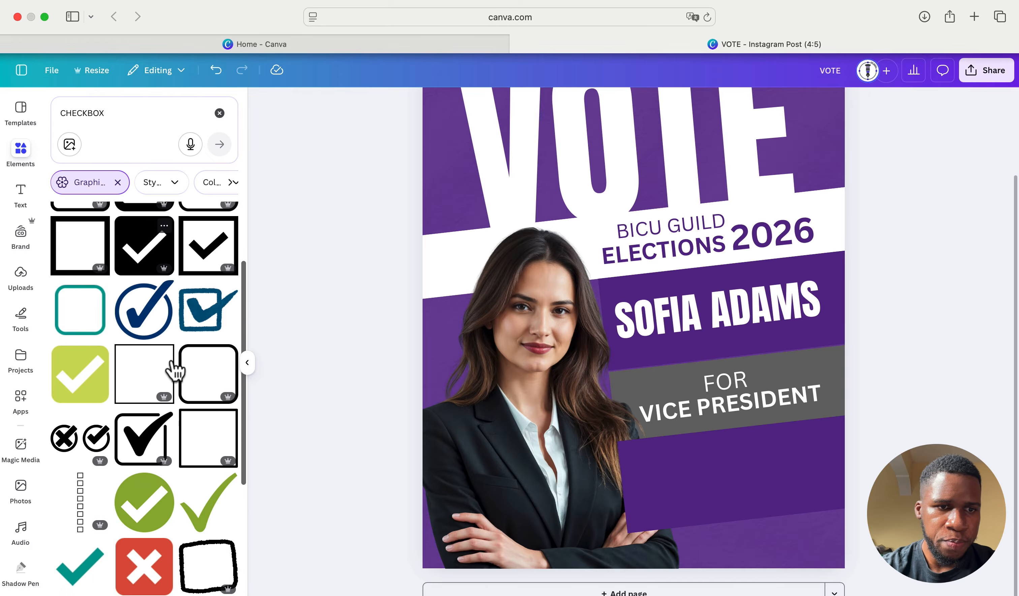
scroll(176, 370, down, 3)
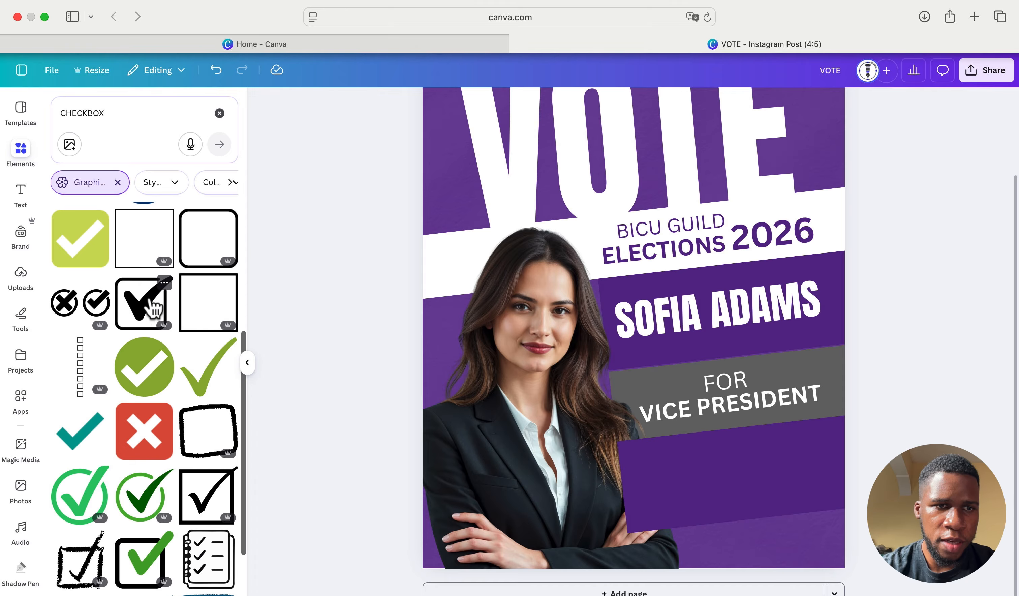
click(155, 323)
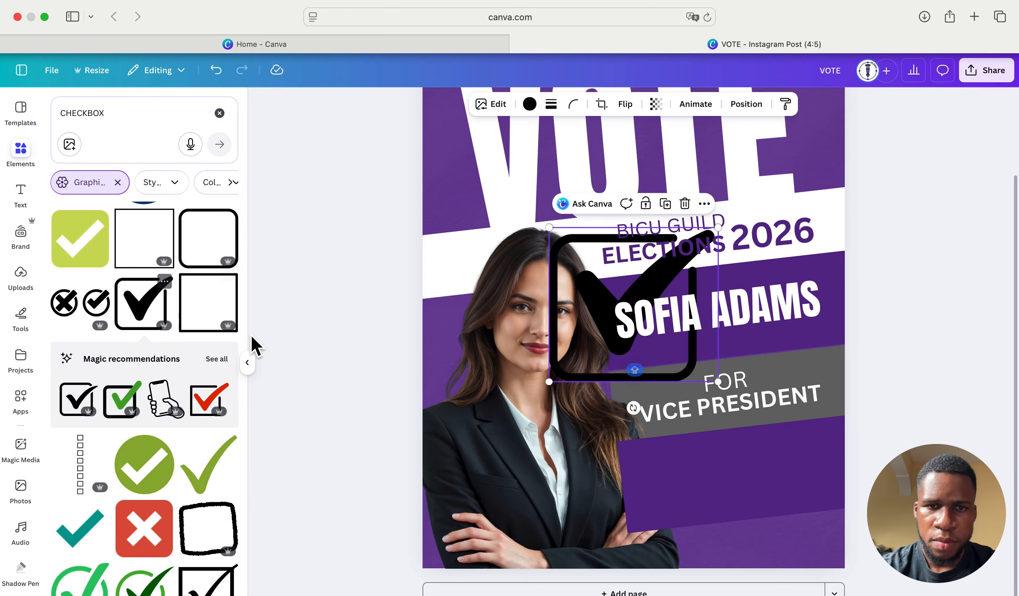
click(247, 363)
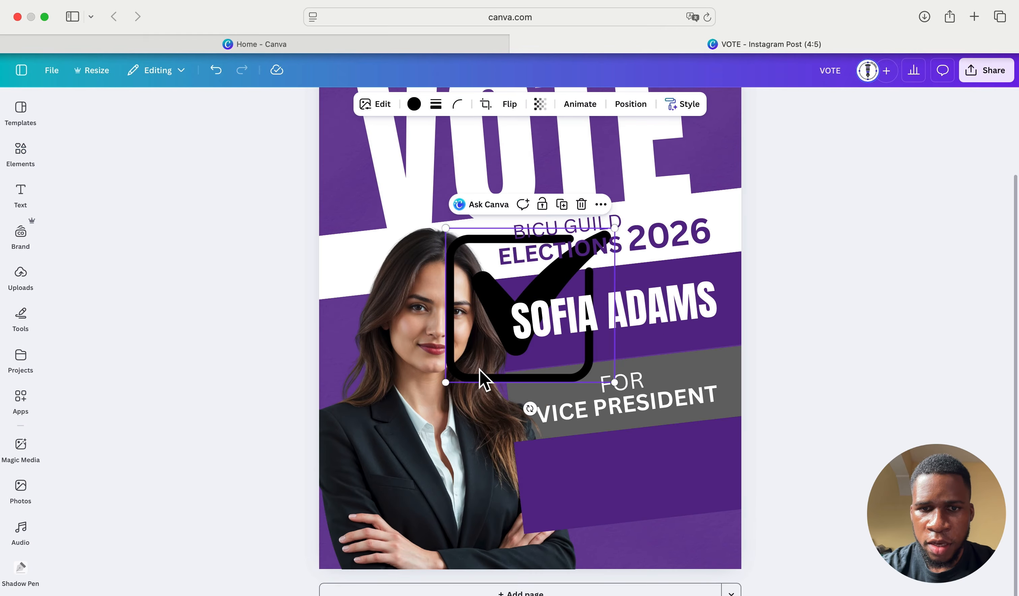
drag(476, 374, 483, 450)
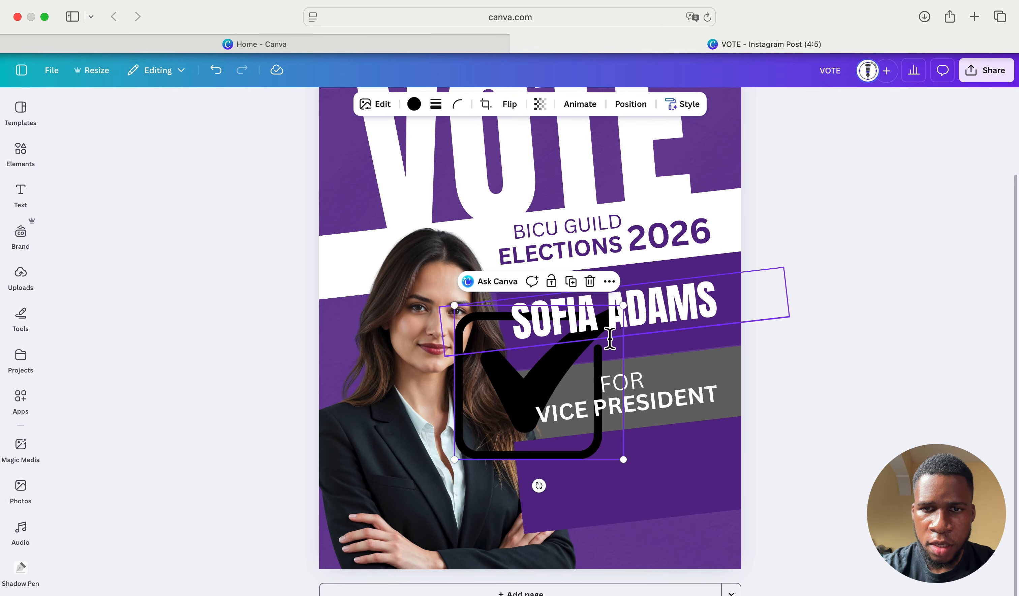
mouse_move(622, 308)
mouse_down()
mouse_move(502, 412)
mouse_move(551, 472)
mouse_up()
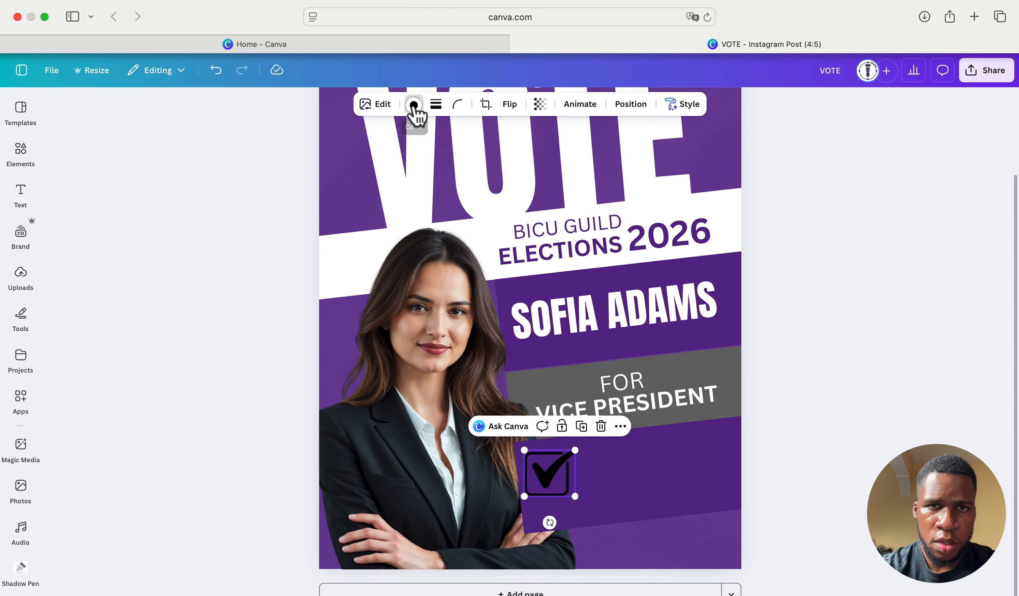
- Make the checkbox graphic white and shrink it further
click(414, 103)
click(180, 198)
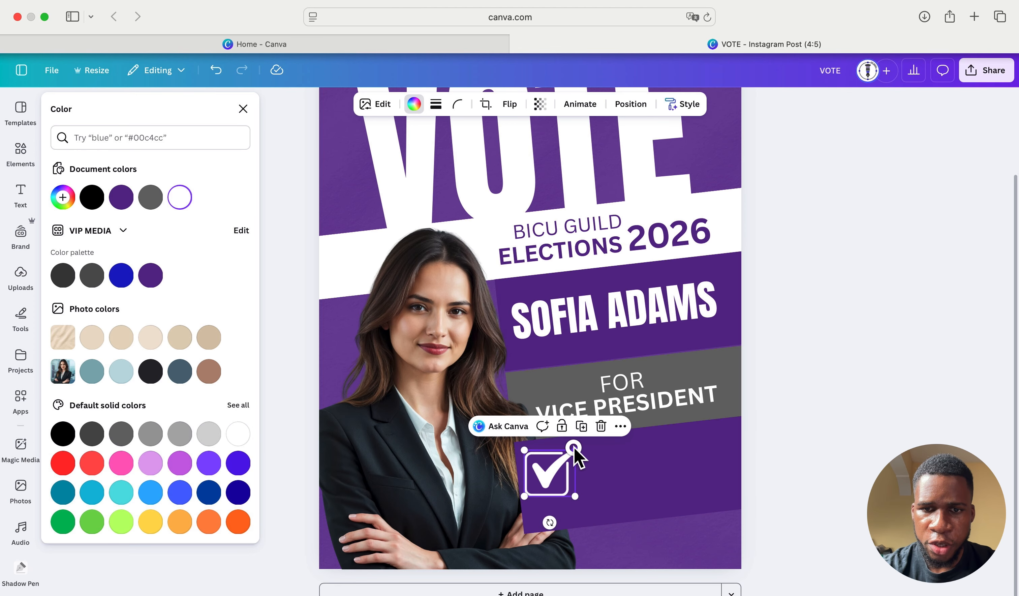
drag(575, 449, 551, 474)
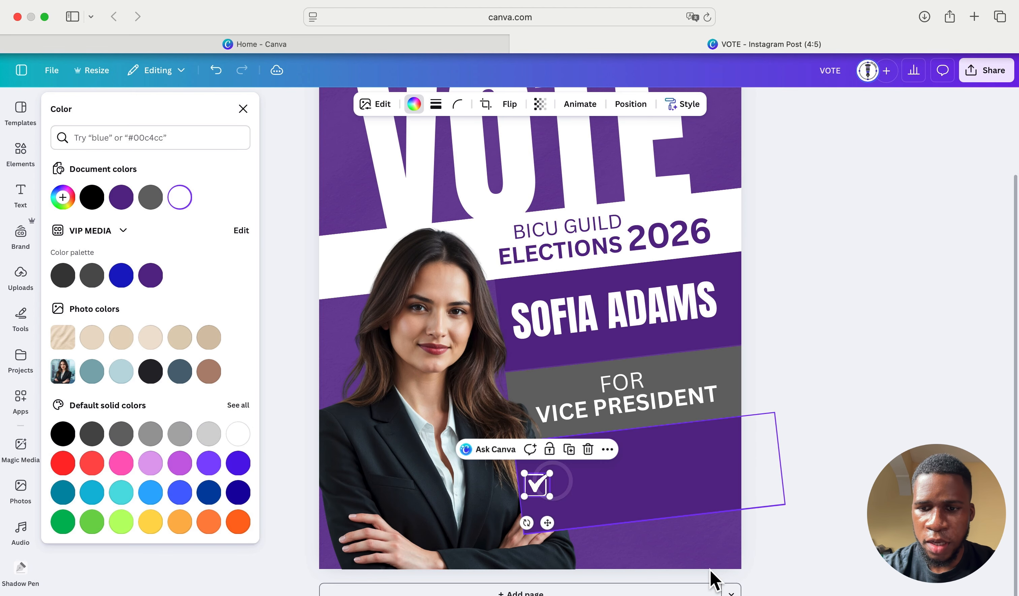
scroll(427, 337, up, 10)
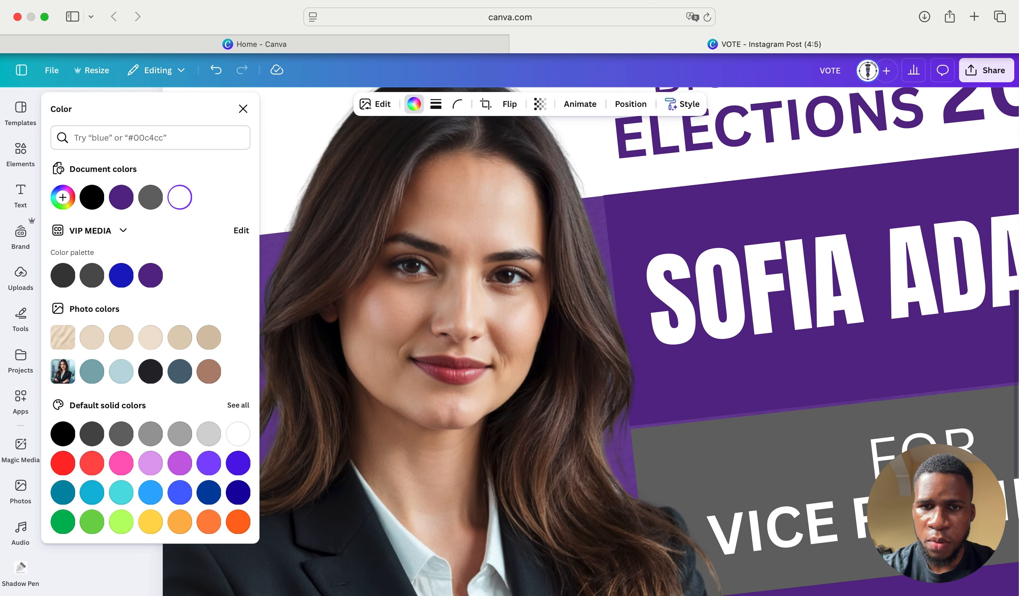
scroll(818, 479, down, 8)
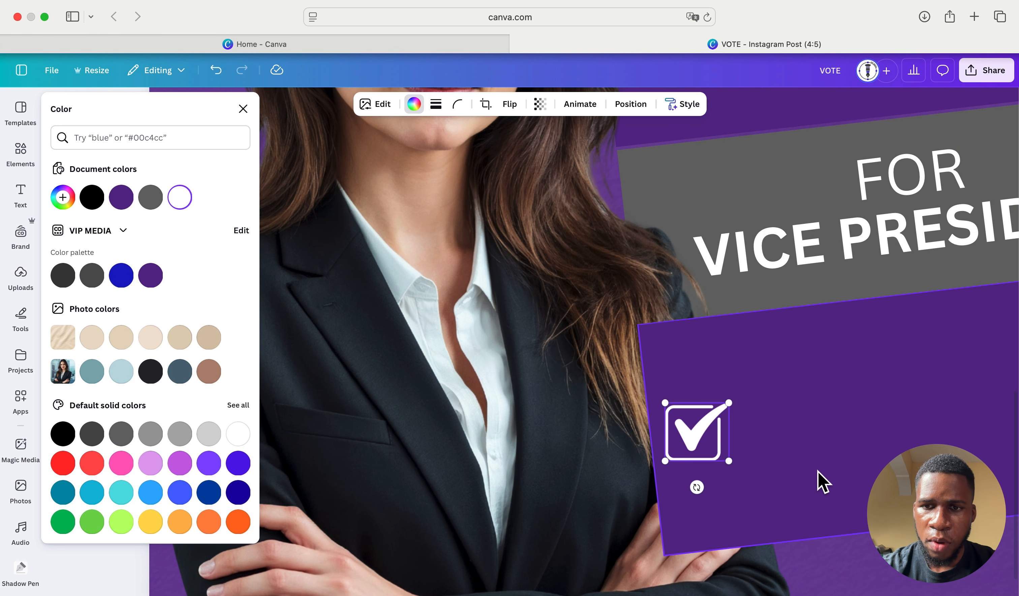
scroll(819, 480, right, 6)
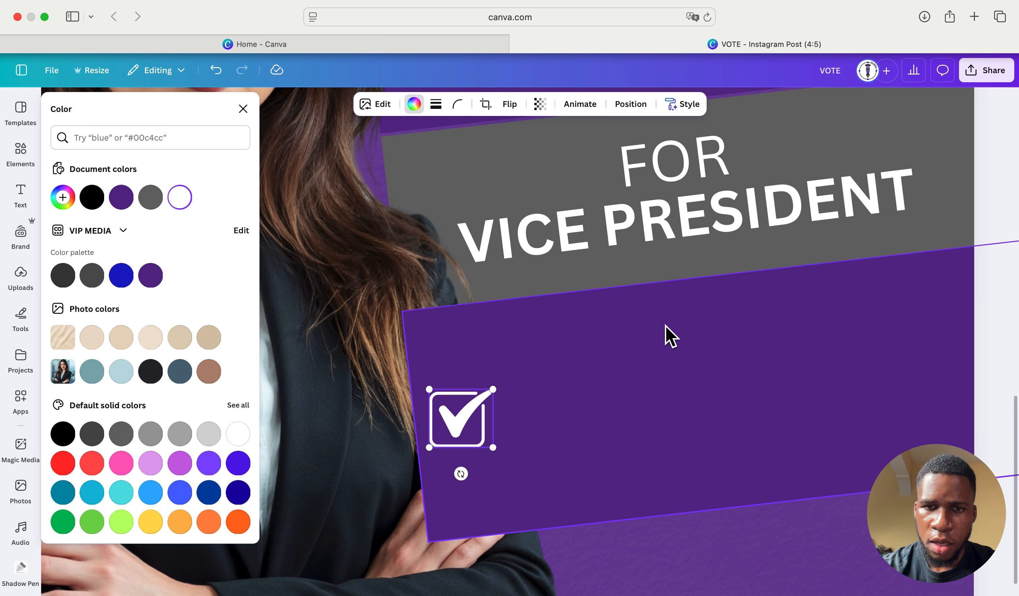
scroll(484, 457, left, 1)
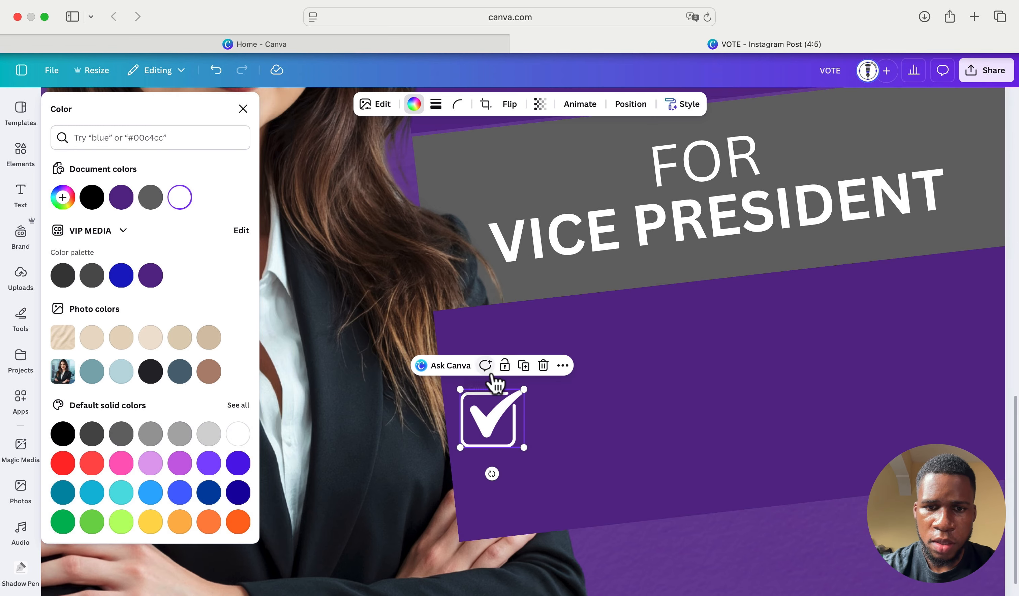
- Tilt the checkbox about -10° and position it at the panel's top-left
drag(491, 473, 498, 469)
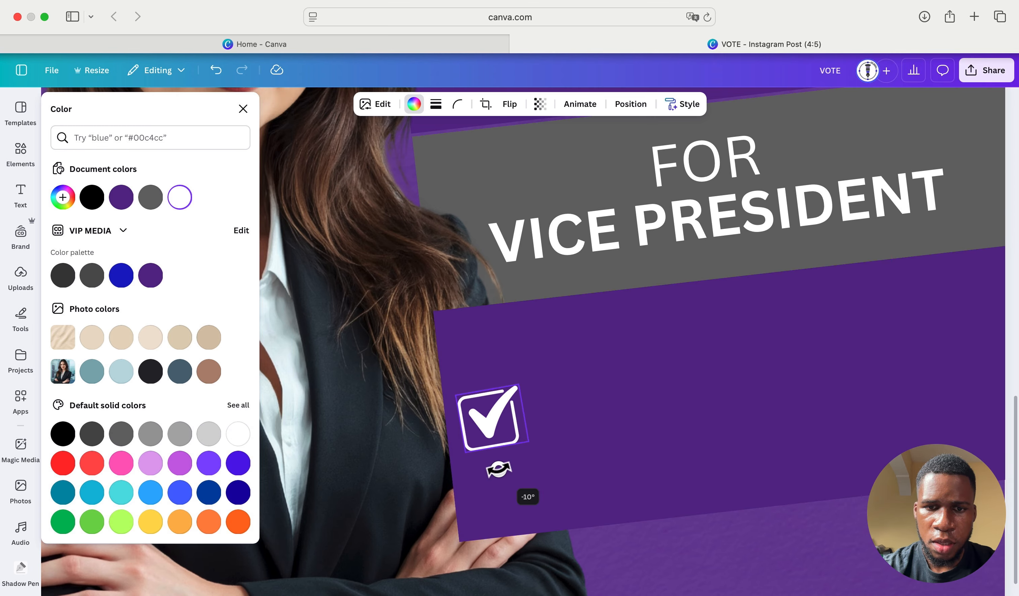
drag(497, 410, 515, 492)
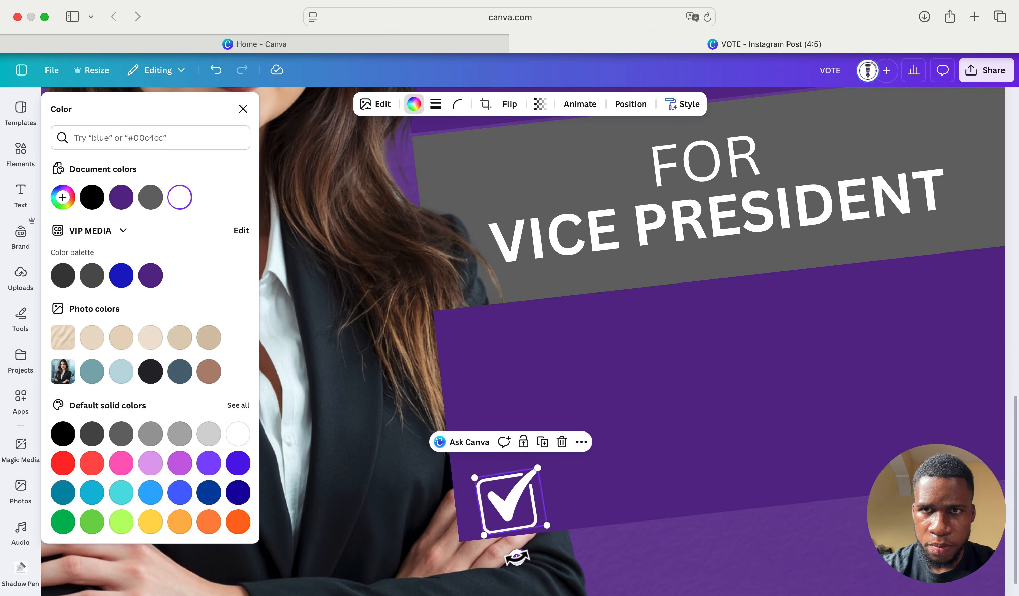
drag(517, 557, 512, 352)
- Duplicate the FOR VICE PRESIDENT label beside the checkbox and retype it as PROVEN LEADERSHIP
click(731, 175)
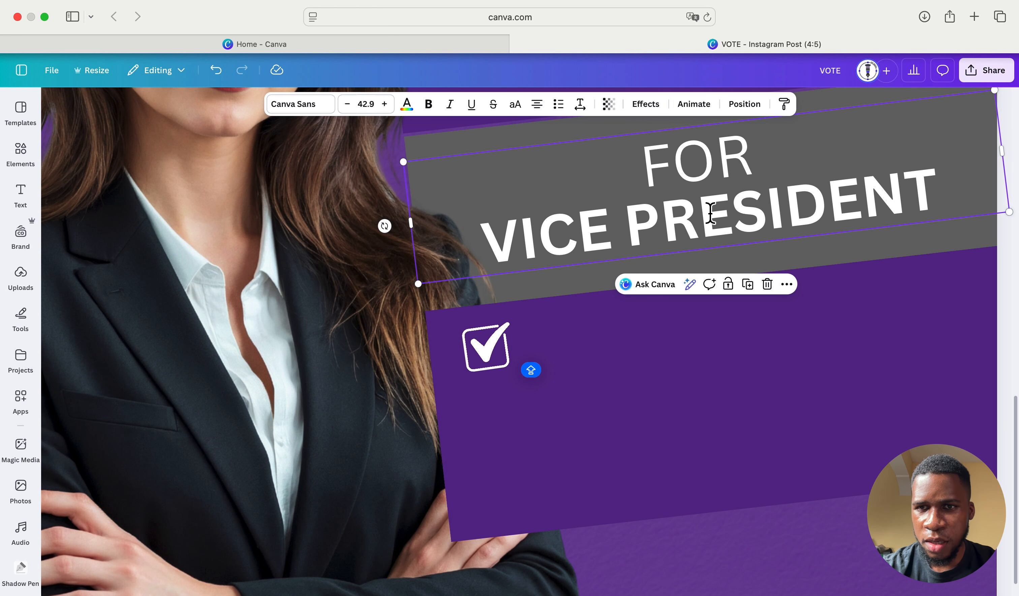
click(747, 284)
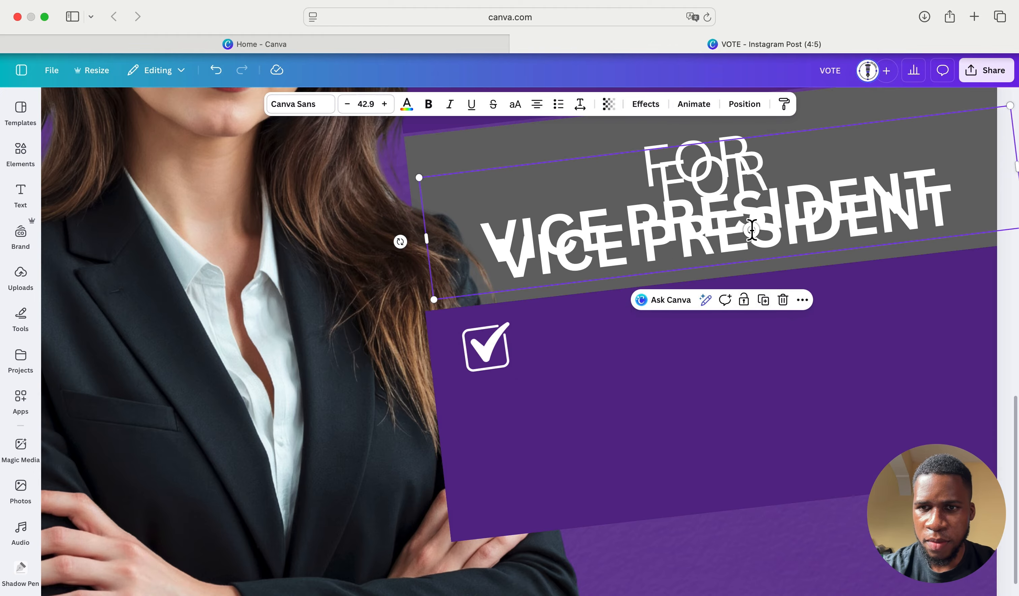
drag(751, 229, 751, 391)
double_click(883, 363)
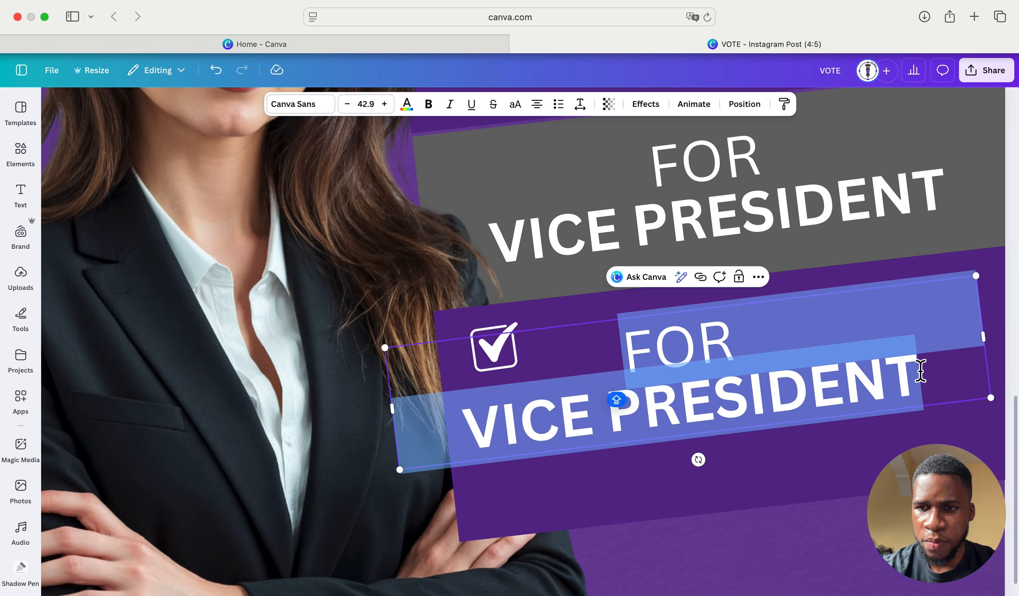
click(921, 369)
double_click(747, 370)
click(746, 370)
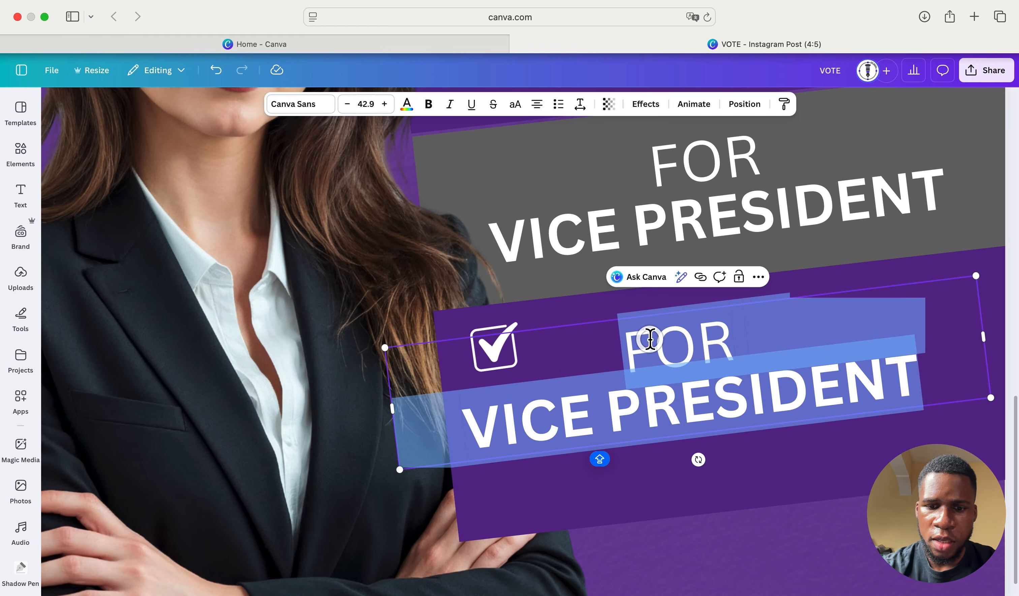
text(PR)
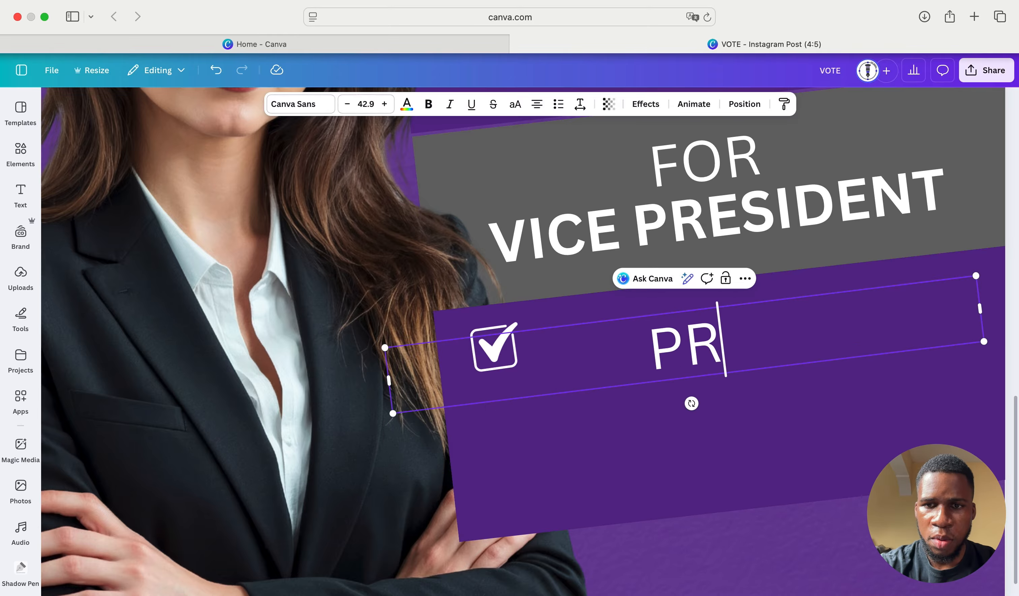
text(OVEN L)
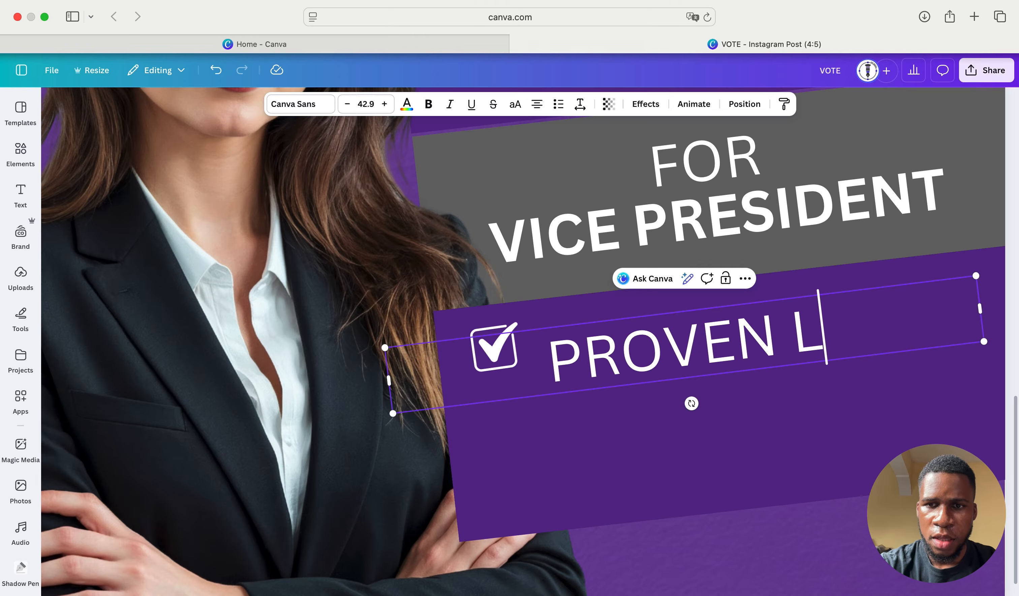
text(EADER)
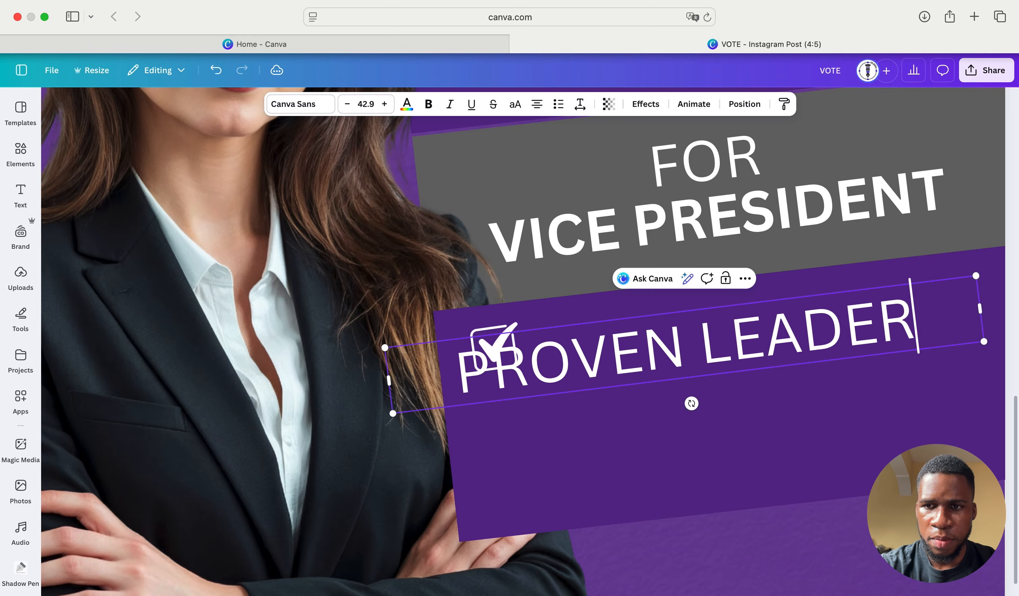
text(SHIP)
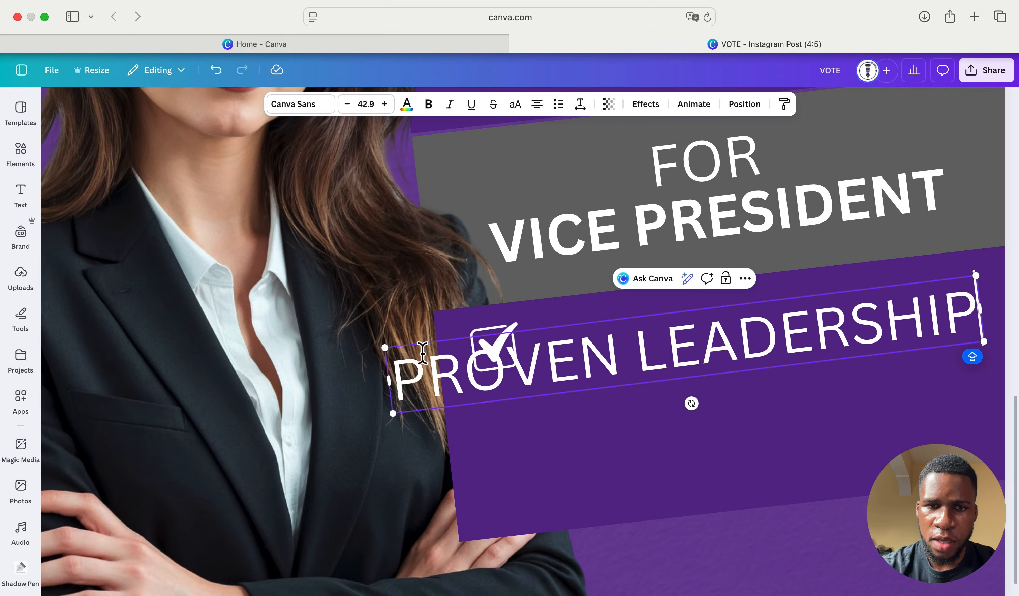
- Resize the PROVEN LEADERSHIP box and move it next to the checkbox
drag(386, 348, 630, 382)
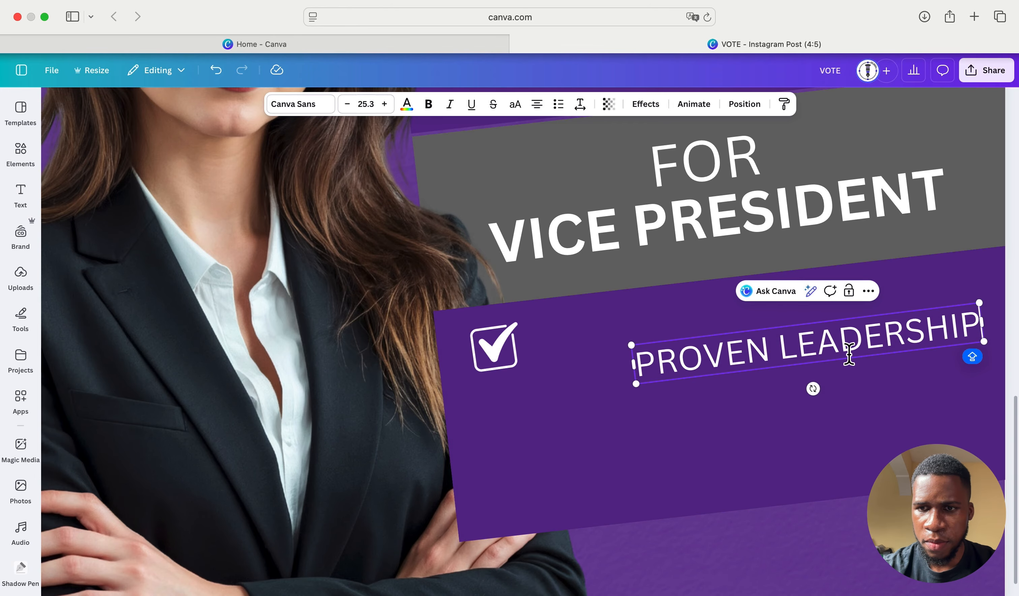
drag(861, 340, 797, 349)
click(836, 395)
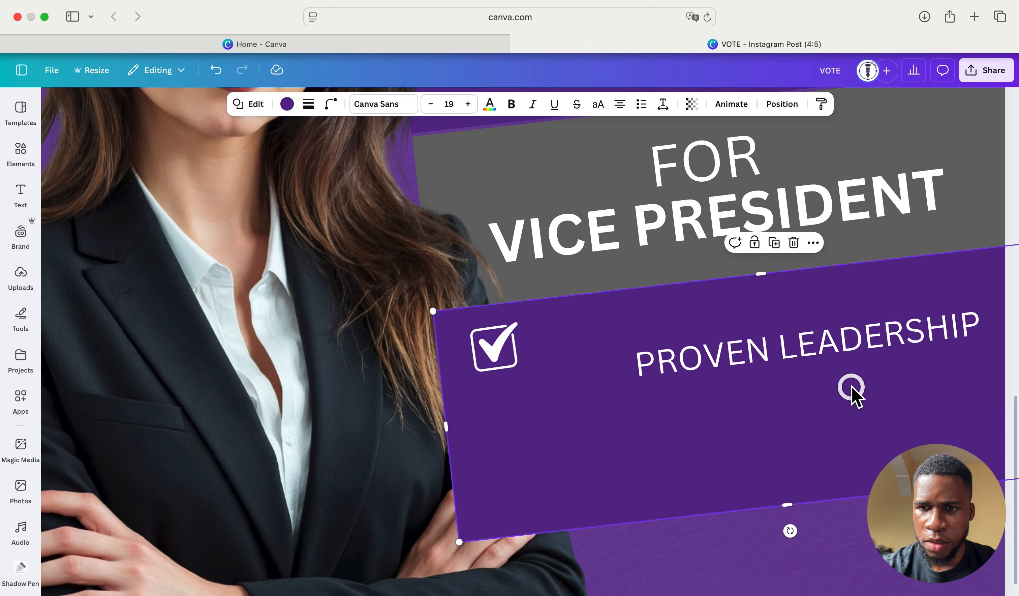
drag(864, 348, 773, 325)
scroll(773, 326, down, 3)
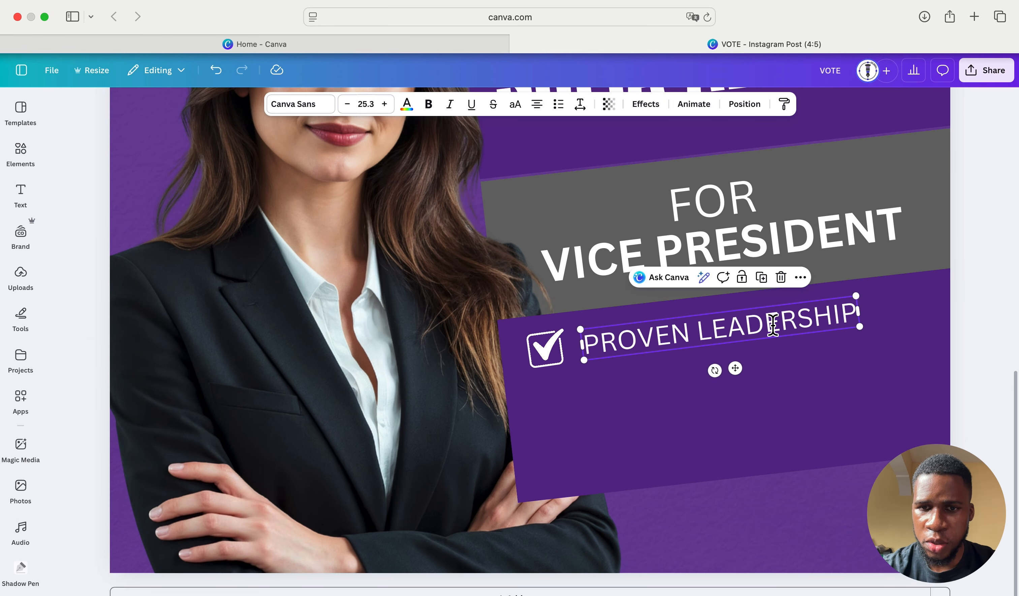
scroll(773, 323, down, 2)
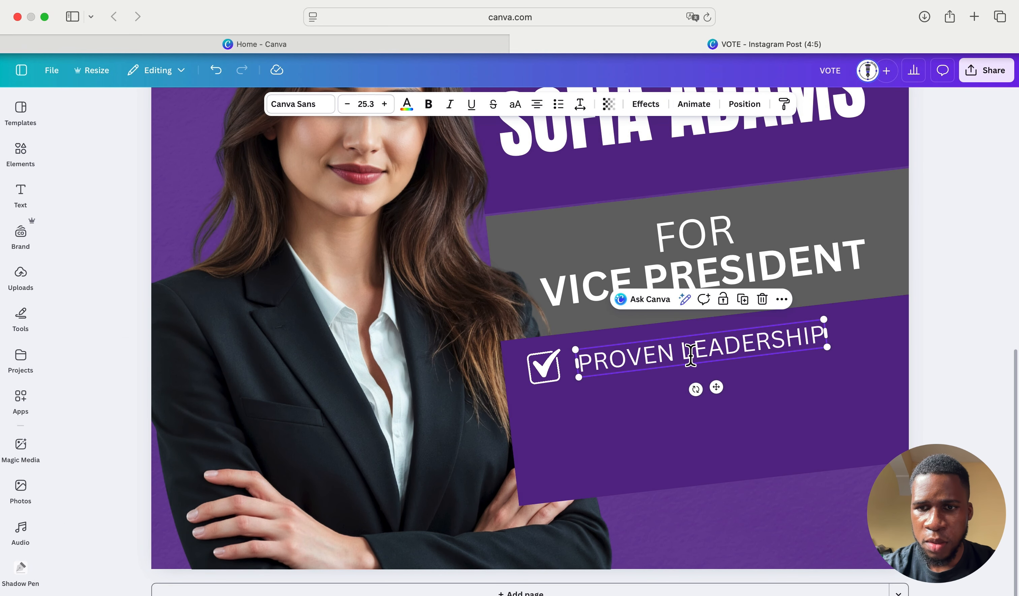
- Make PROVEN LEADERSHIP bold and left-aligned on one line beside the checkbox
double_click(618, 354)
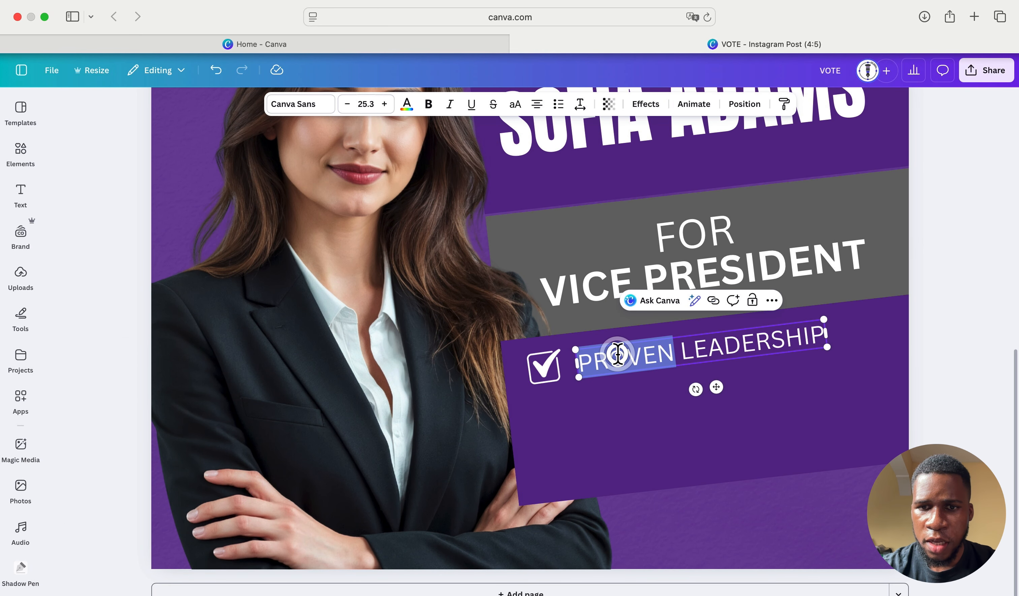
click(582, 362)
drag(583, 362, 818, 336)
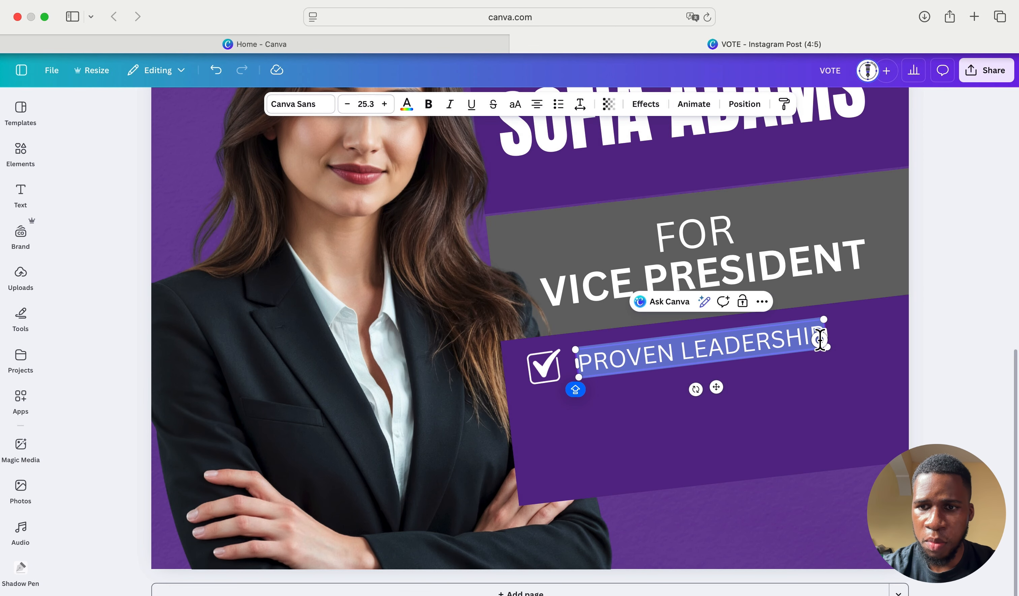
click(428, 103)
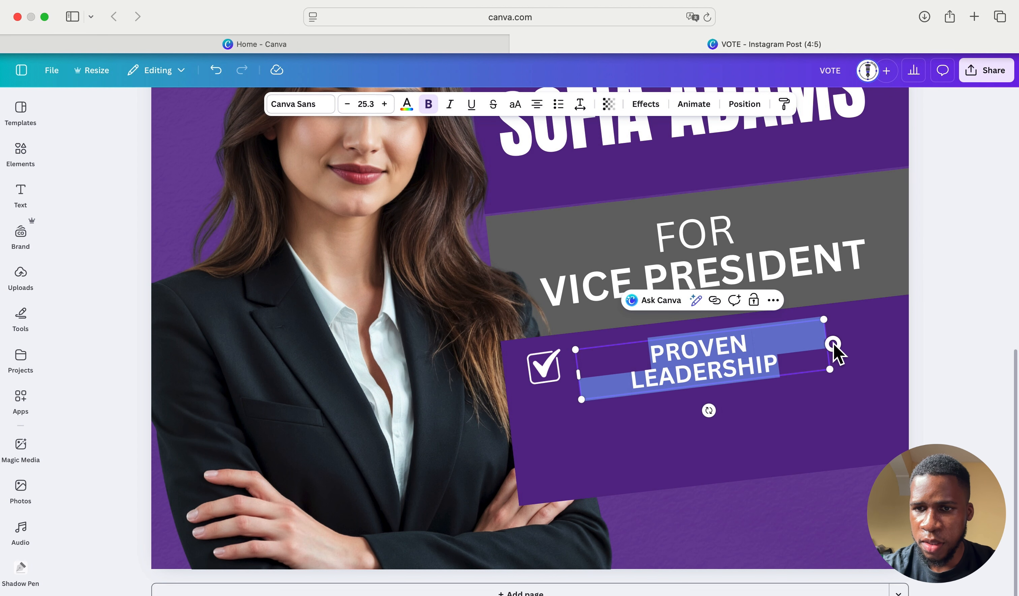
drag(834, 345, 877, 353)
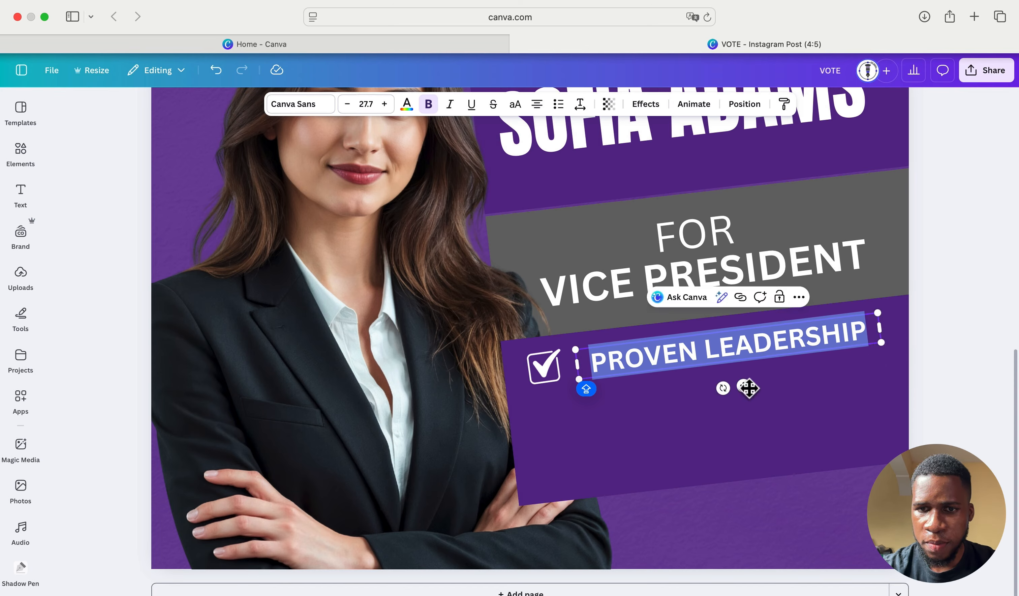
click(538, 104)
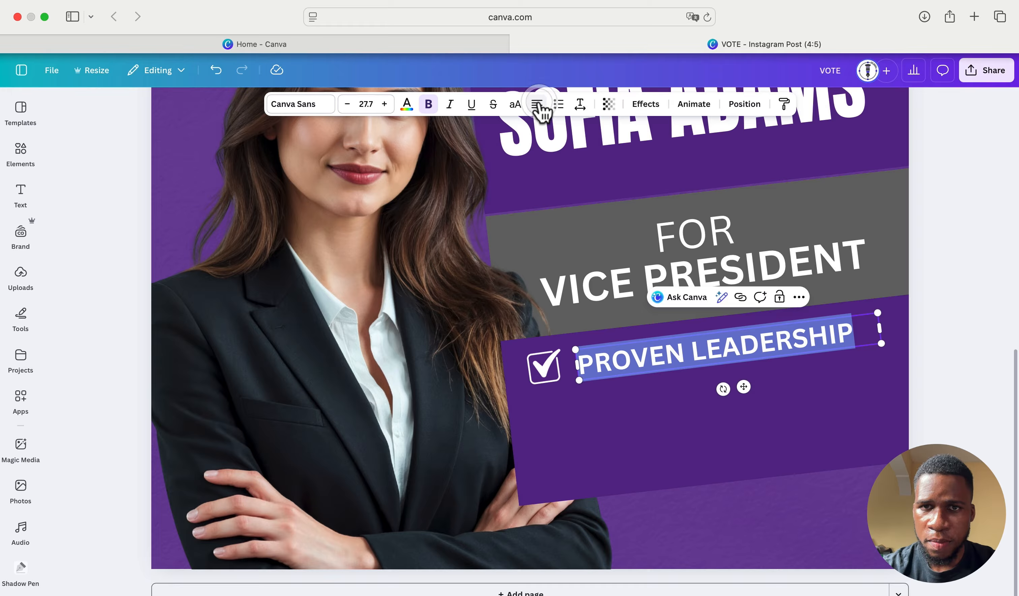
click(745, 389)
drag(745, 389, 740, 384)
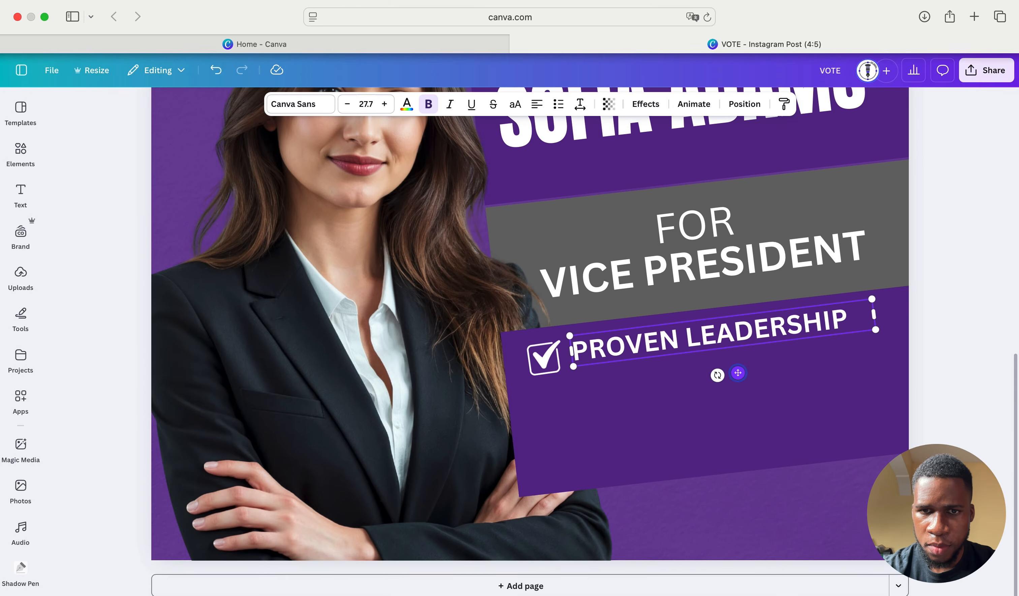
- Nudge the text down slightly and lock the purple panel behind it
click(691, 395)
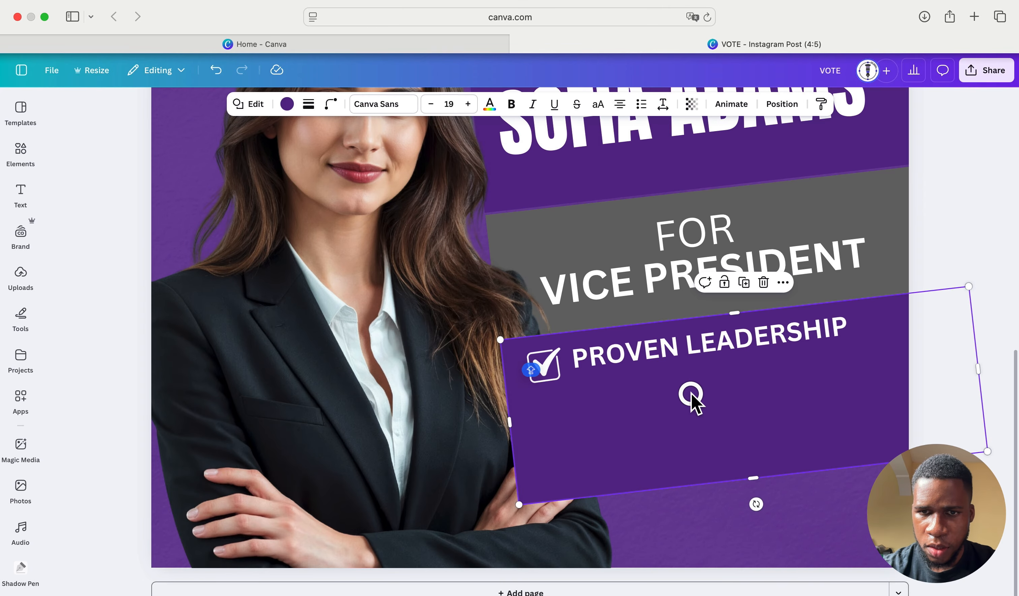
click(678, 350)
key(Down)
key(Down)
key(Down)
key(Down)
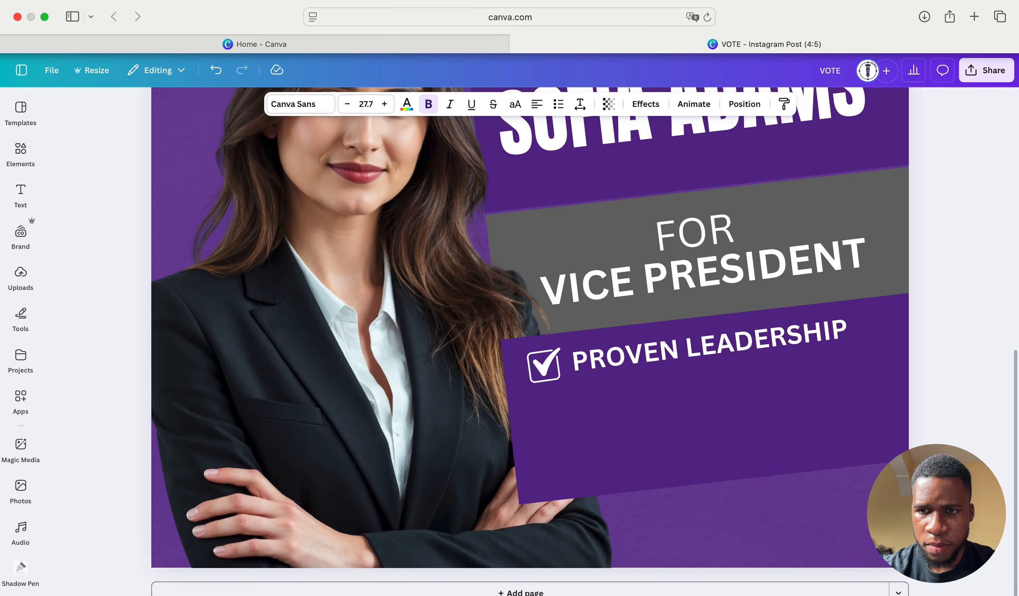
click(608, 384)
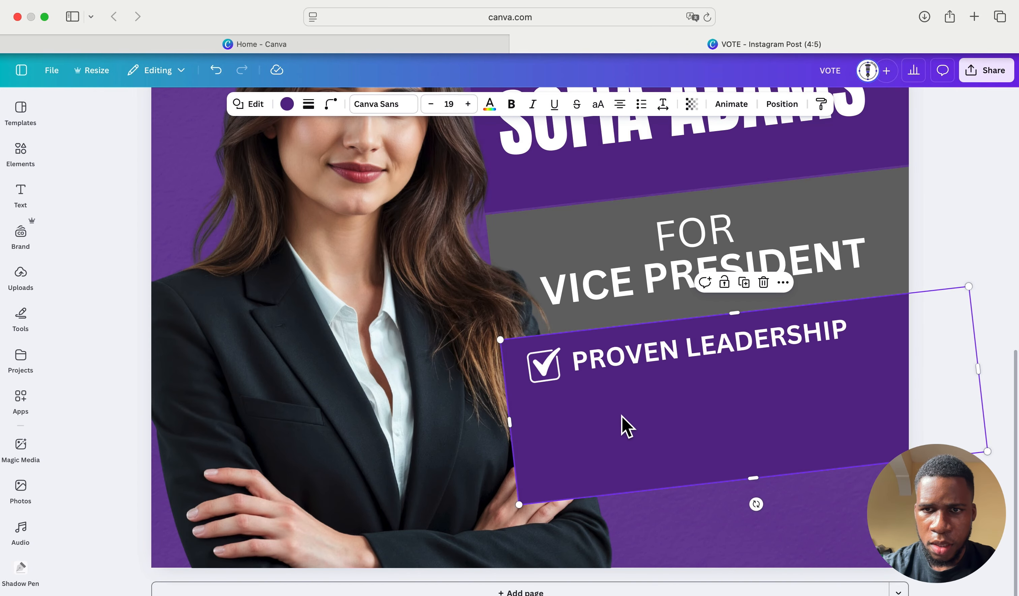
click(726, 282)
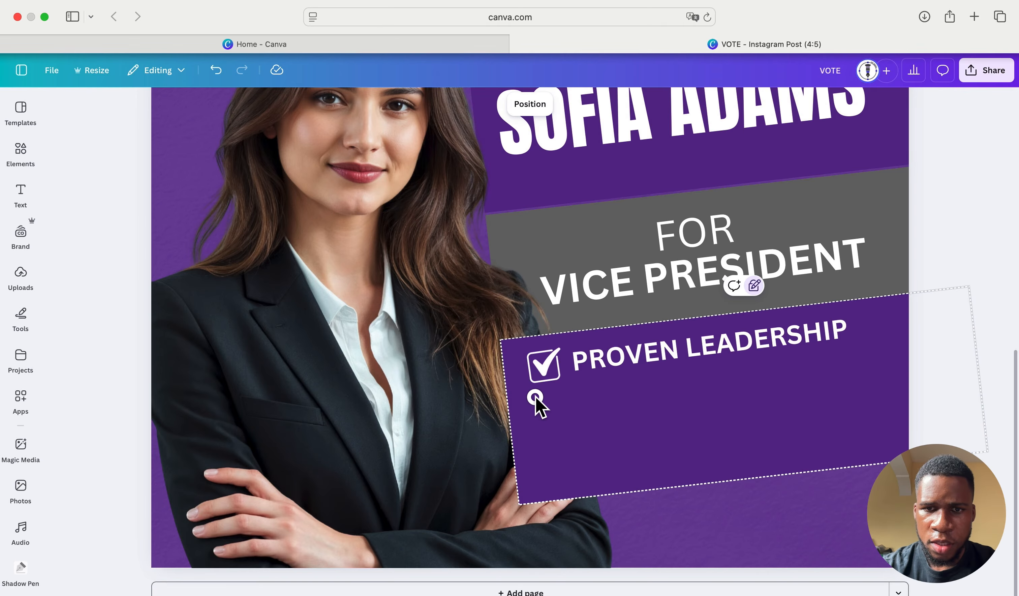
- Duplicate the checkbox and PROVEN LEADERSHIP row twice, stacking the copies below
click(740, 340)
click(718, 286)
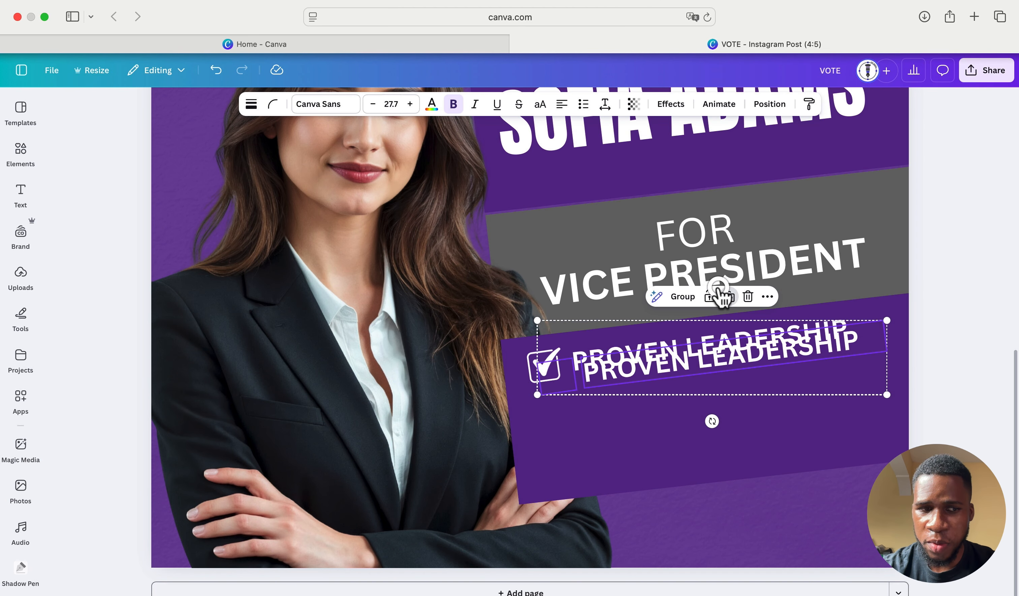
drag(682, 361, 679, 397)
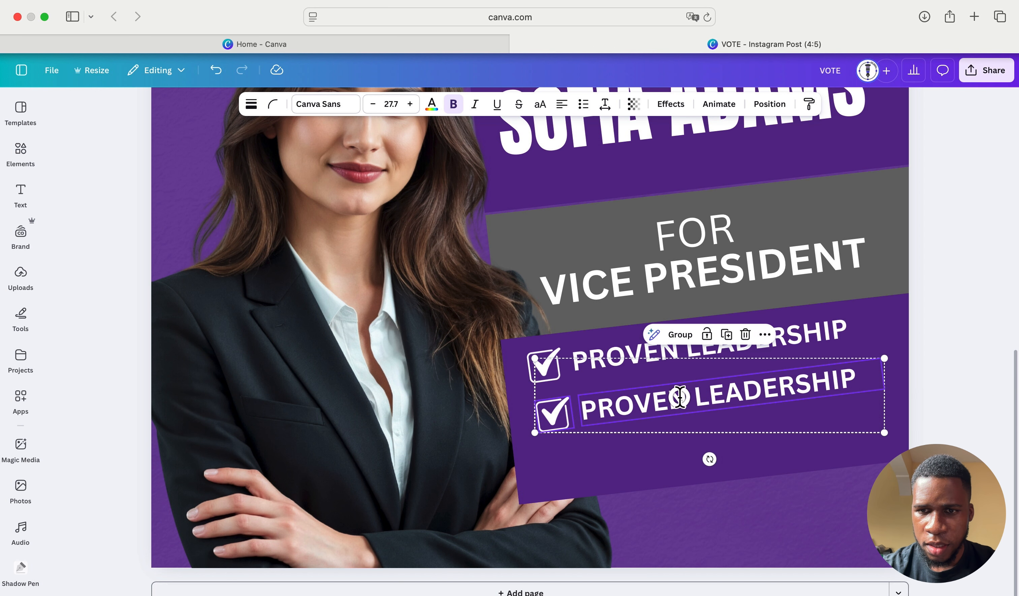
click(725, 335)
- Retype the two copied rows as INCLUSIVE VISION and OPEN MINDED
double_click(789, 398)
key(BackSpace)
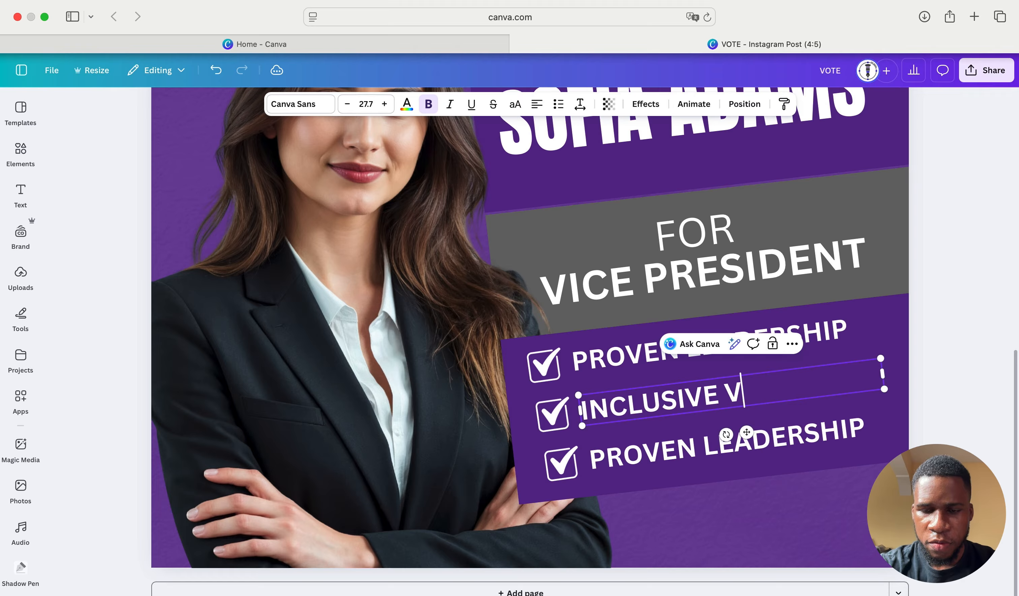
click(796, 439)
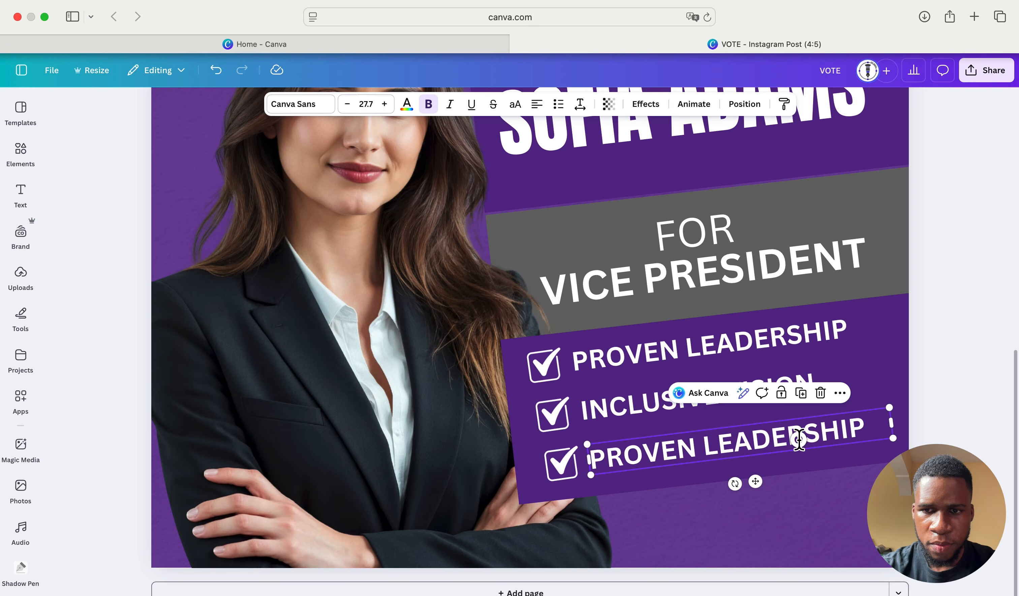
click(799, 439)
key(BackSpace)
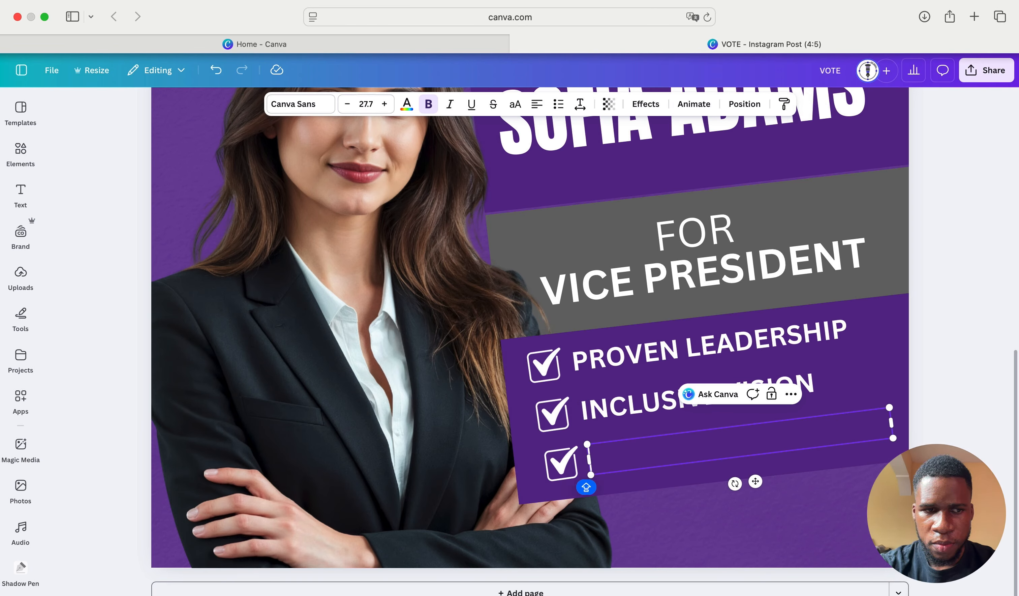
text(OPEN MINDED)
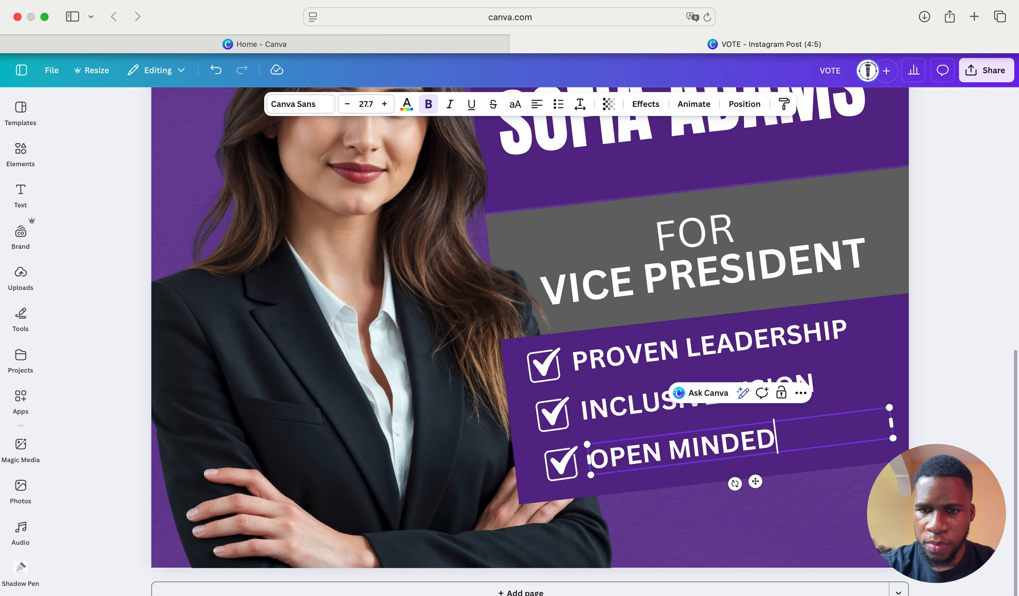
click(844, 511)
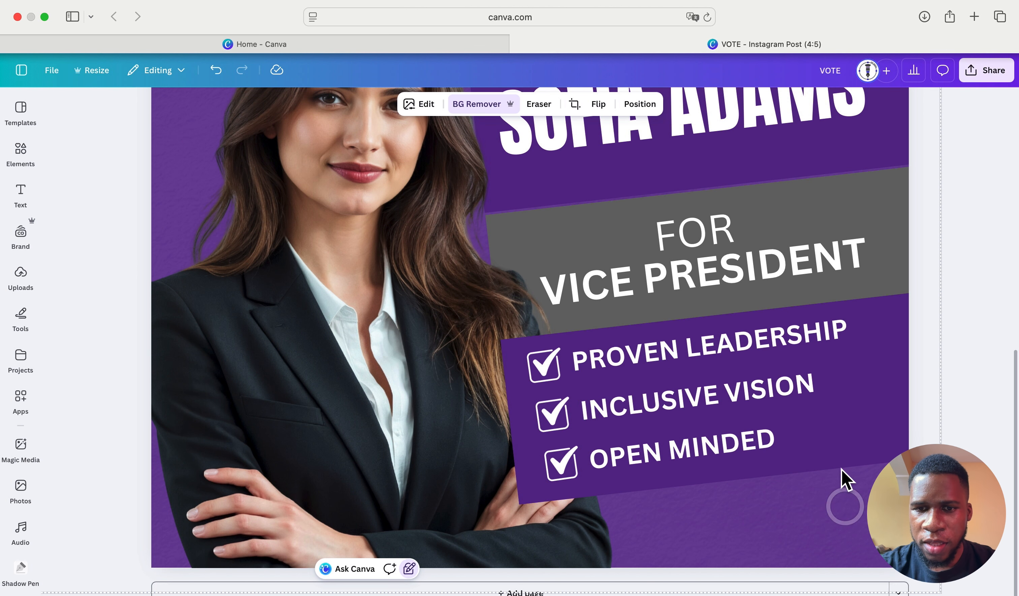
- Deselect the background image and reopen the Elements panel with the CHECKBOX graphics results
scroll(798, 376, down, 5)
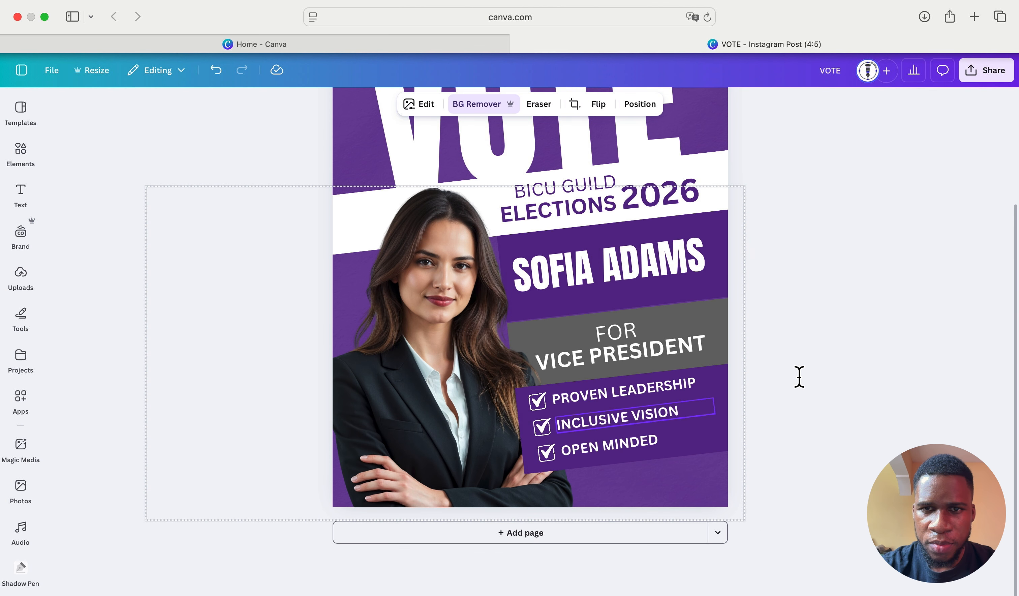
scroll(799, 376, down, 2)
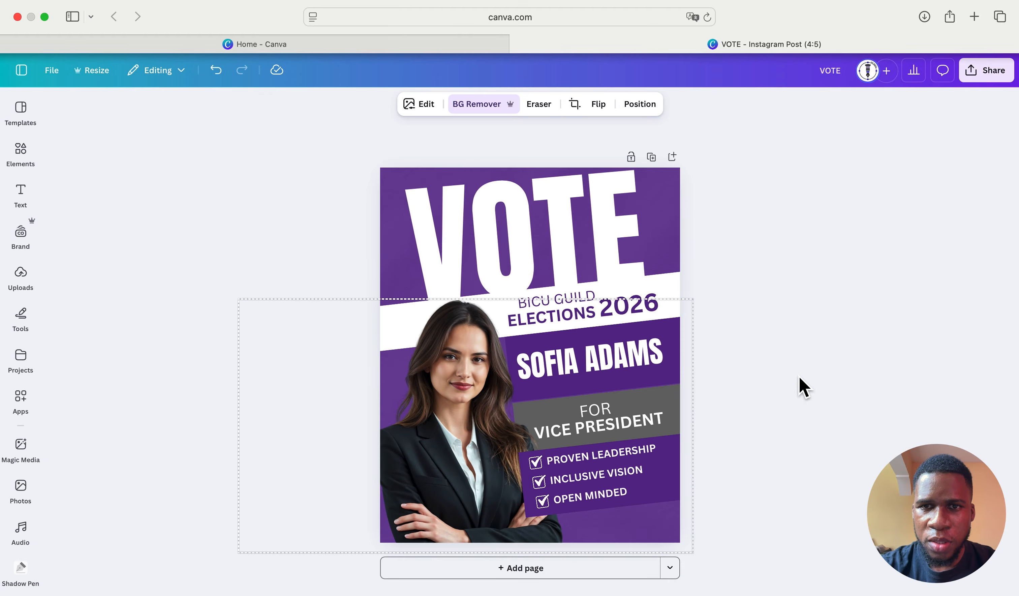
click(836, 359)
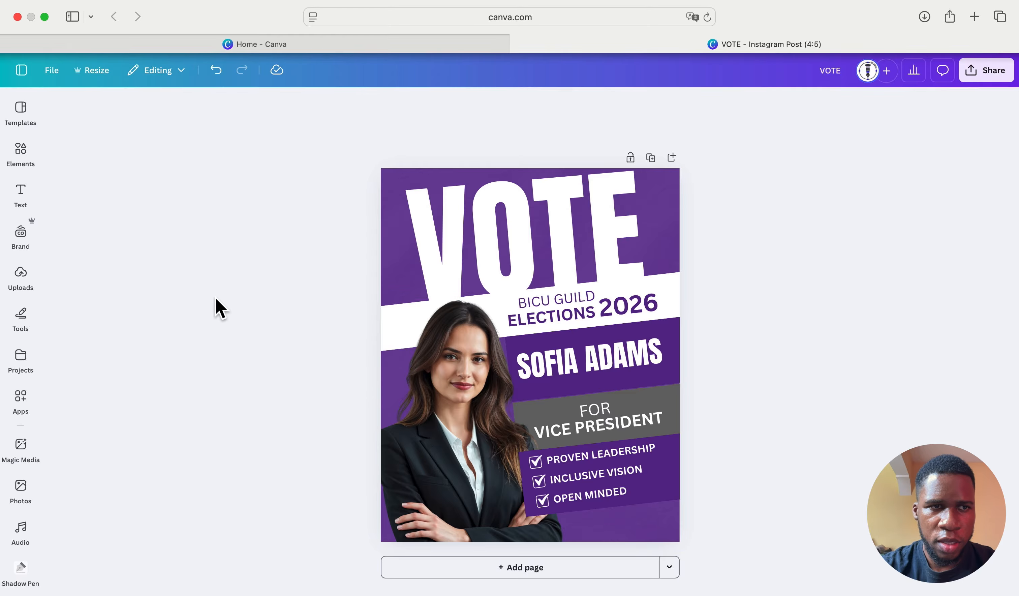
click(17, 151)
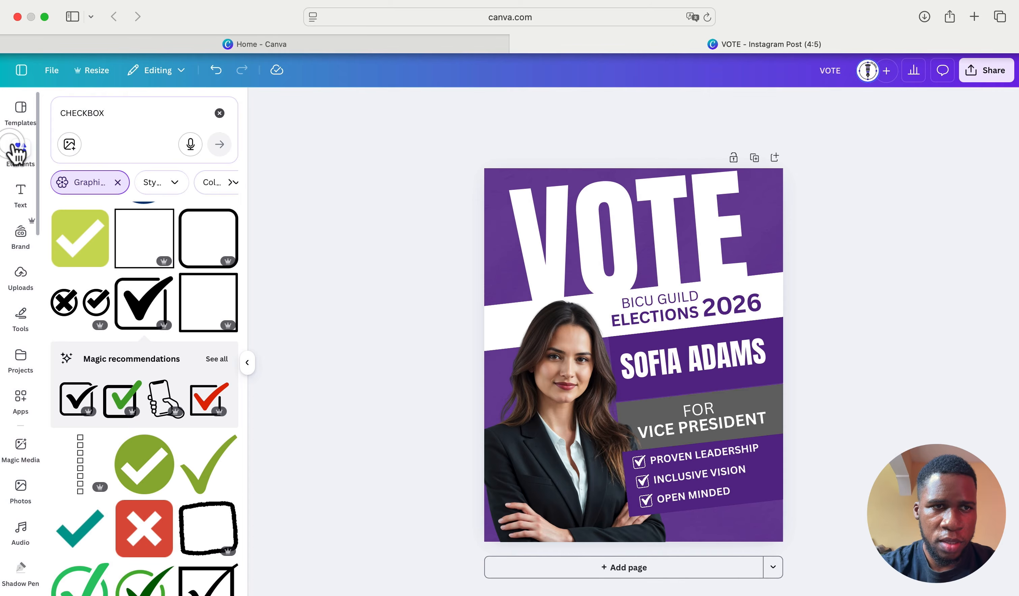
- Replace the CHECKBOX search with RIBBON and show all ribbon graphics results
click(219, 112)
text(RIBB)
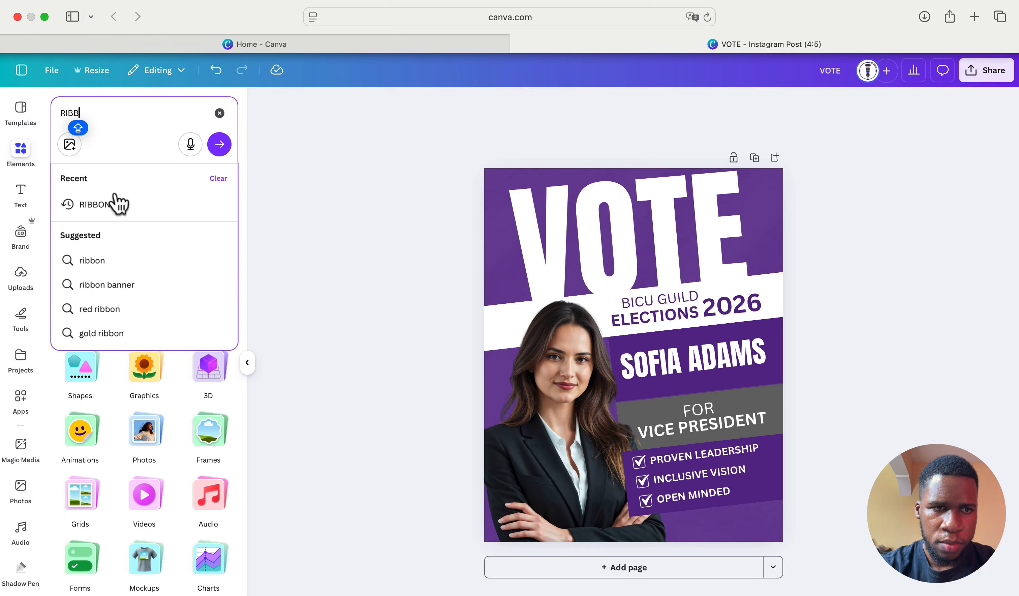
click(117, 204)
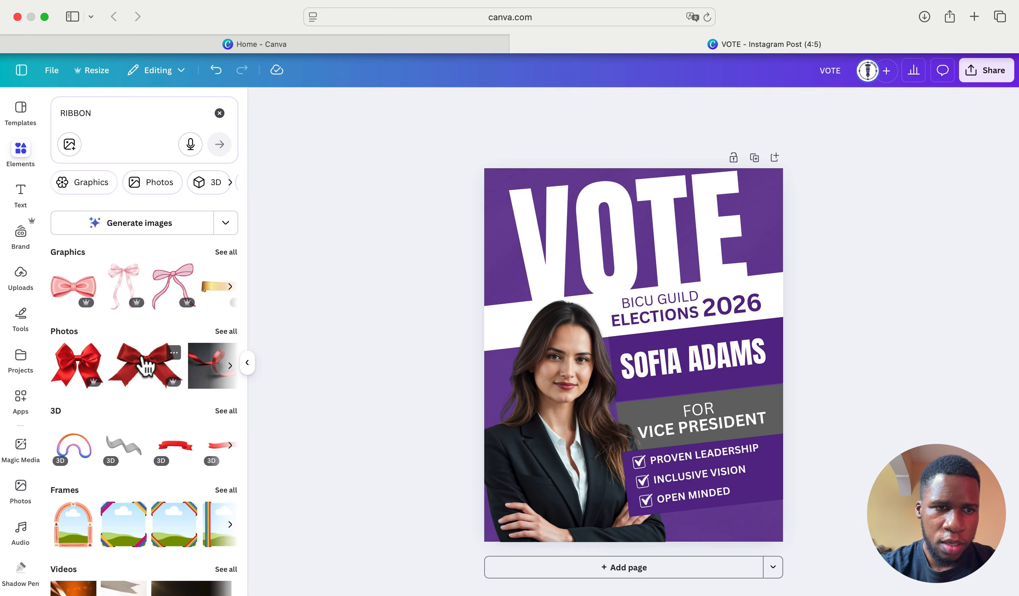
scroll(142, 364, down, 2)
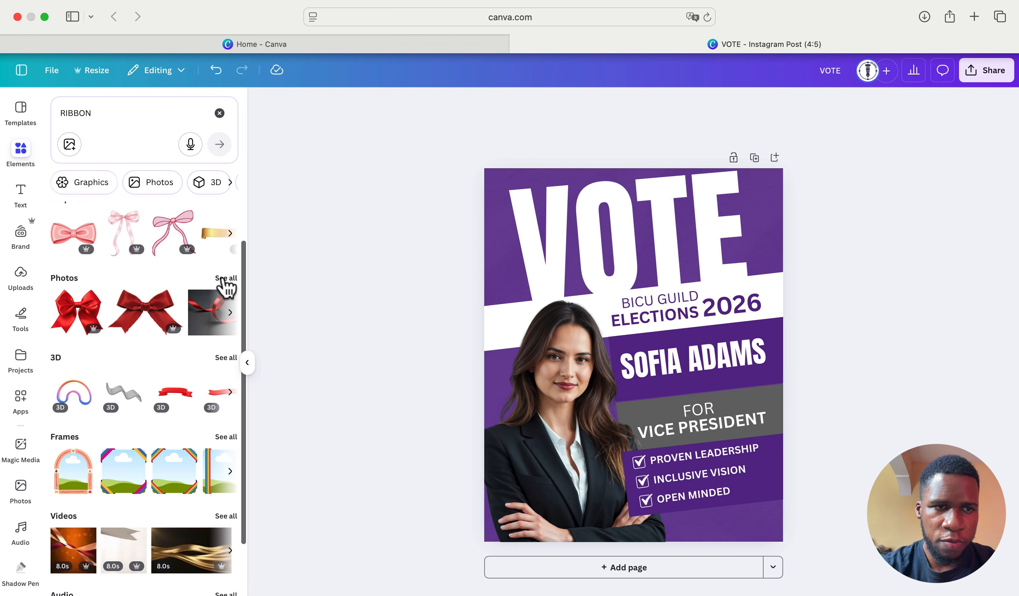
scroll(224, 259, up, 2)
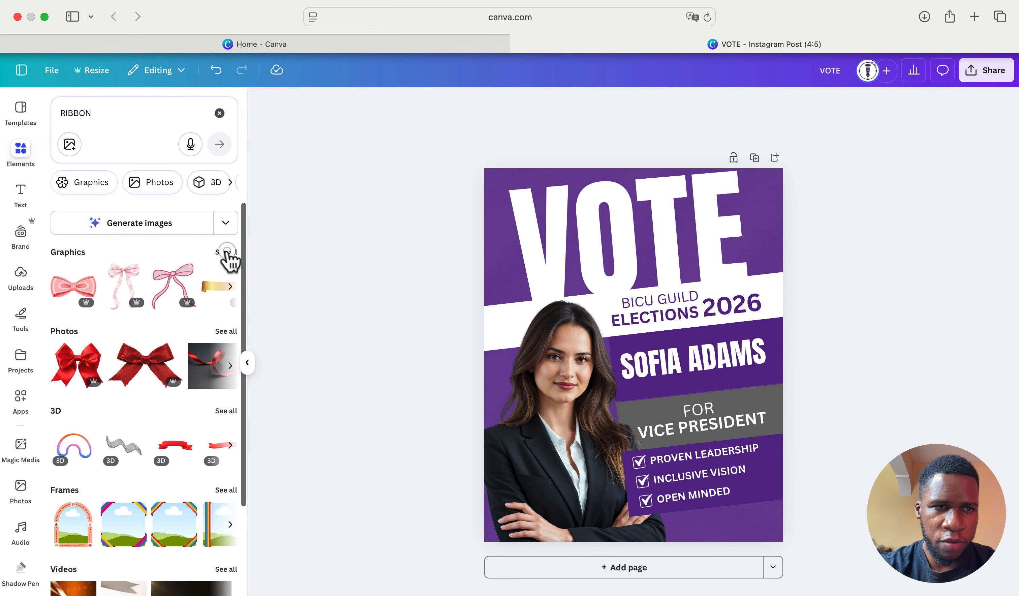
click(226, 252)
- Add the red curled ribbon graphic from the results to the poster
scroll(165, 435, down, 1)
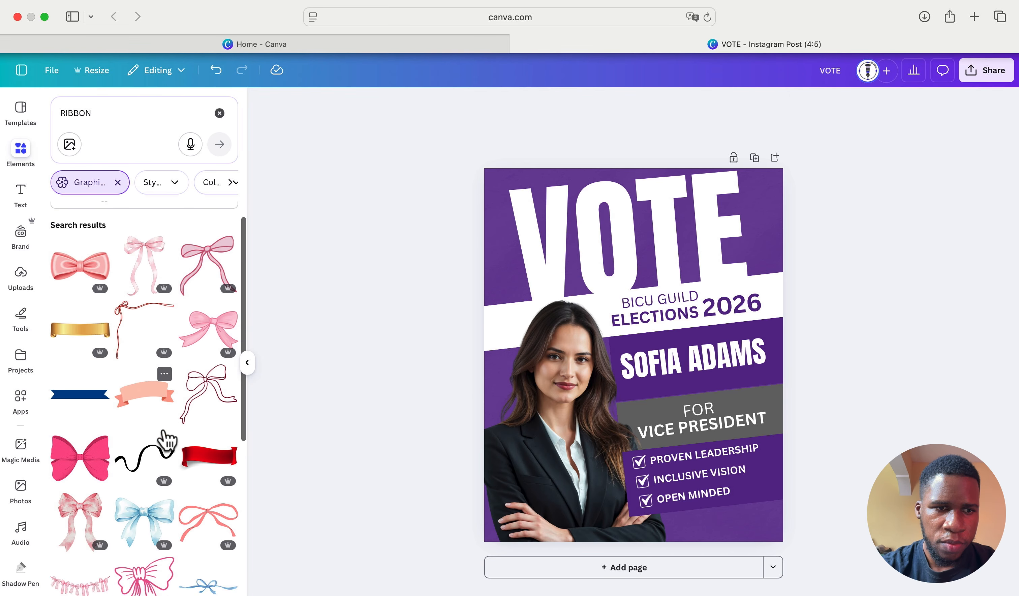
scroll(165, 440, down, 8)
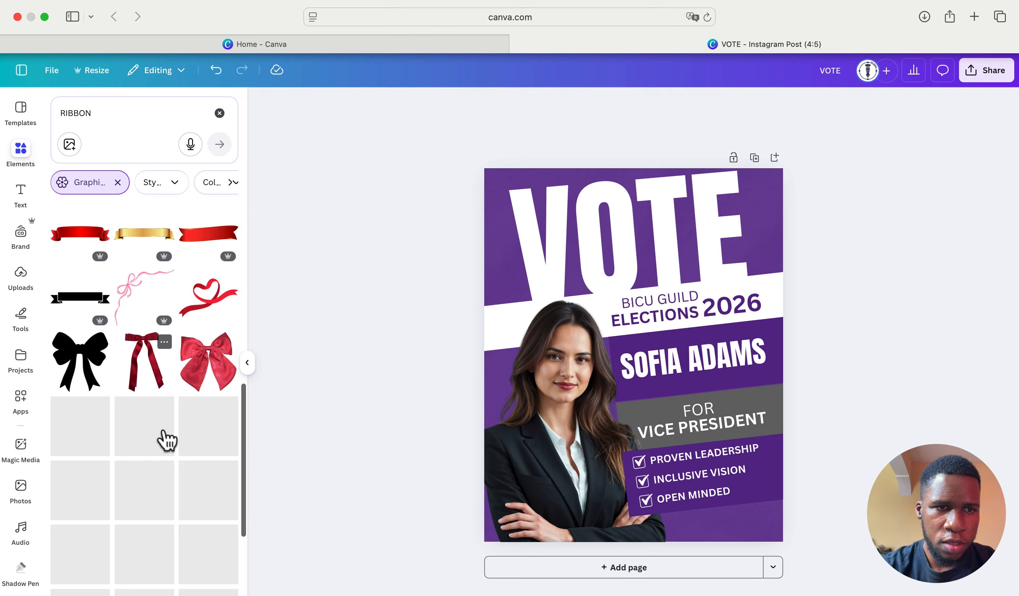
scroll(163, 435, down, 3)
scroll(166, 434, up, 5)
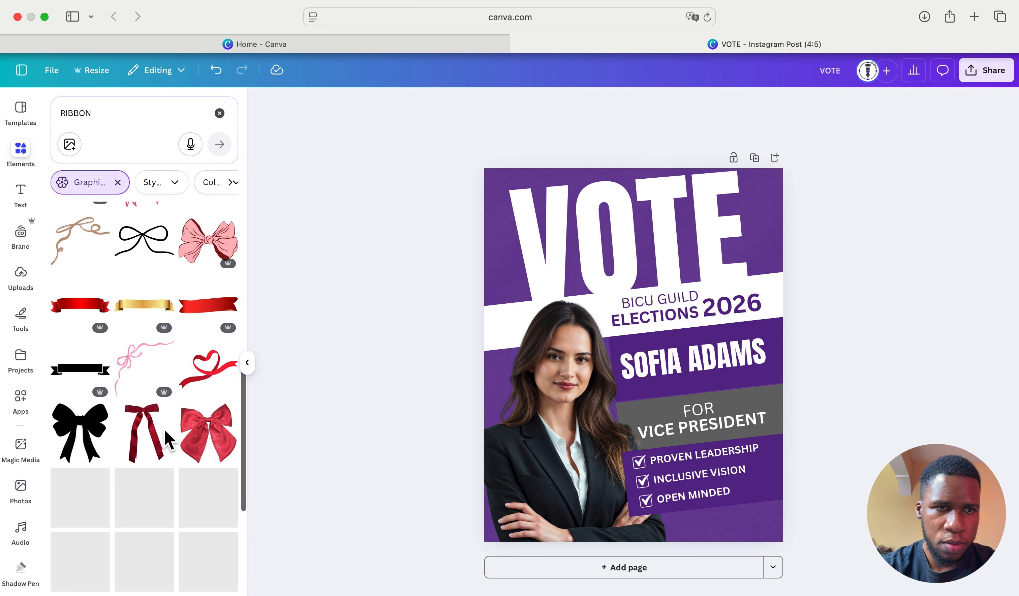
scroll(167, 440, up, 7)
scroll(167, 440, down, 6)
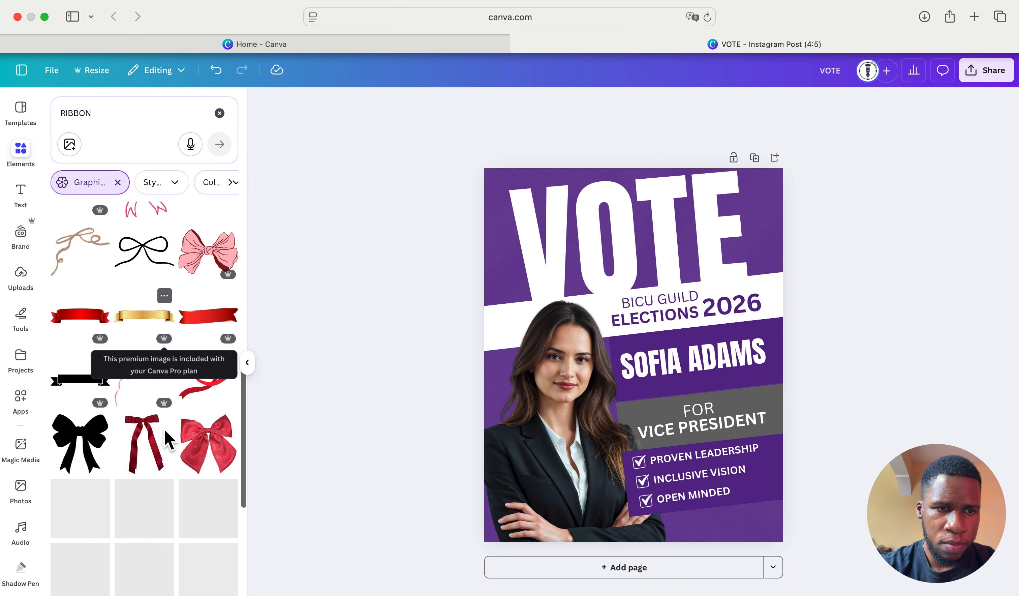
scroll(165, 440, down, 5)
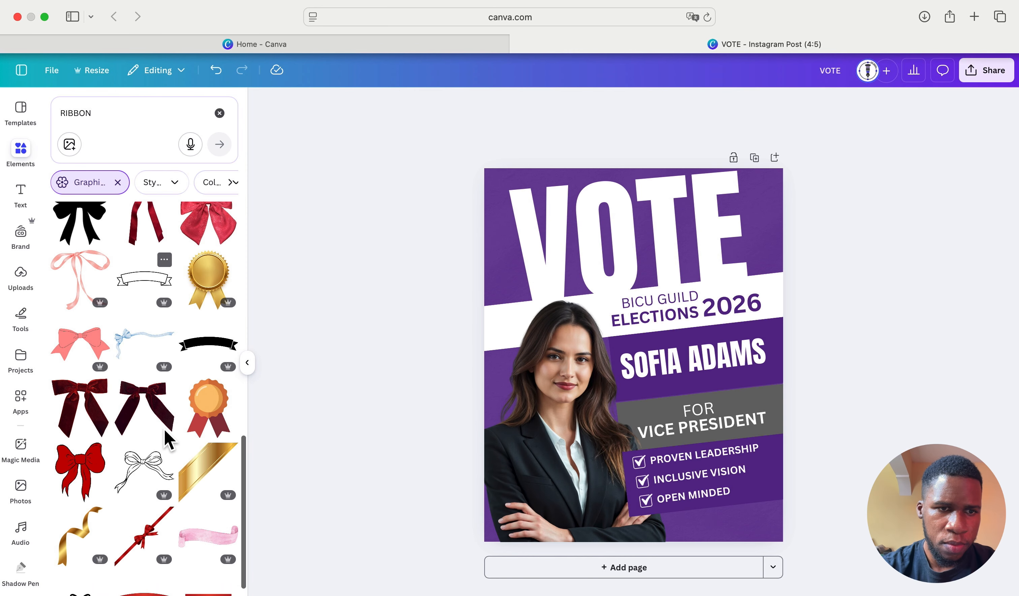
scroll(166, 440, down, 10)
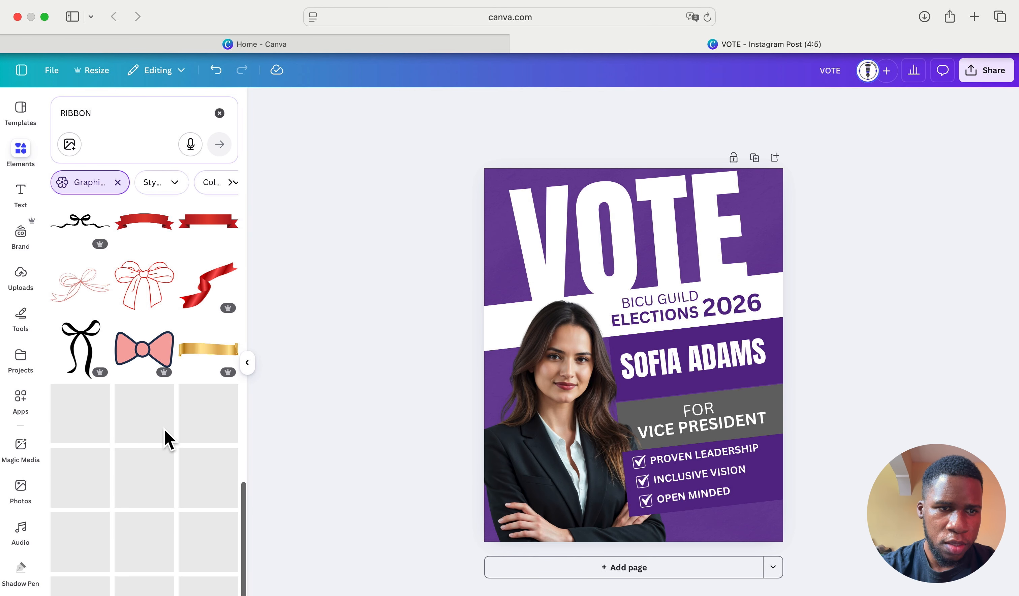
scroll(164, 430, down, 2)
scroll(164, 429, up, 2)
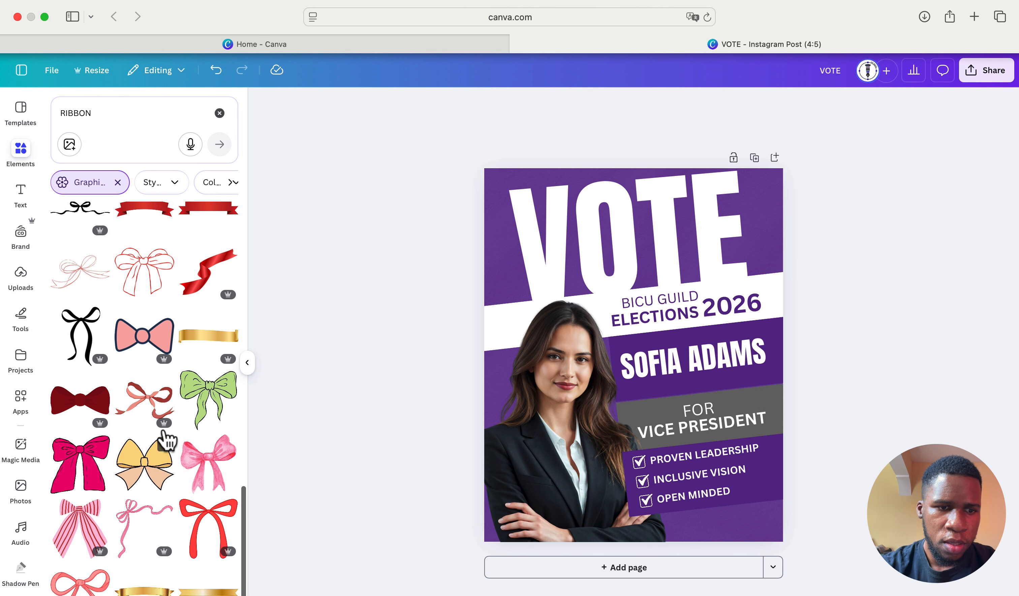
scroll(164, 430, down, 4)
scroll(164, 429, up, 5)
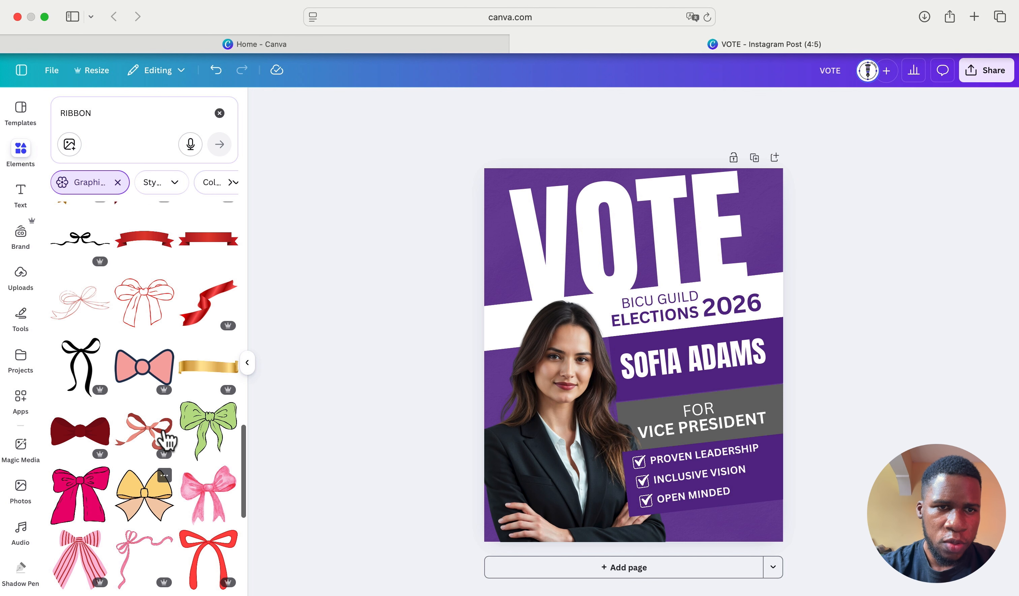
click(215, 303)
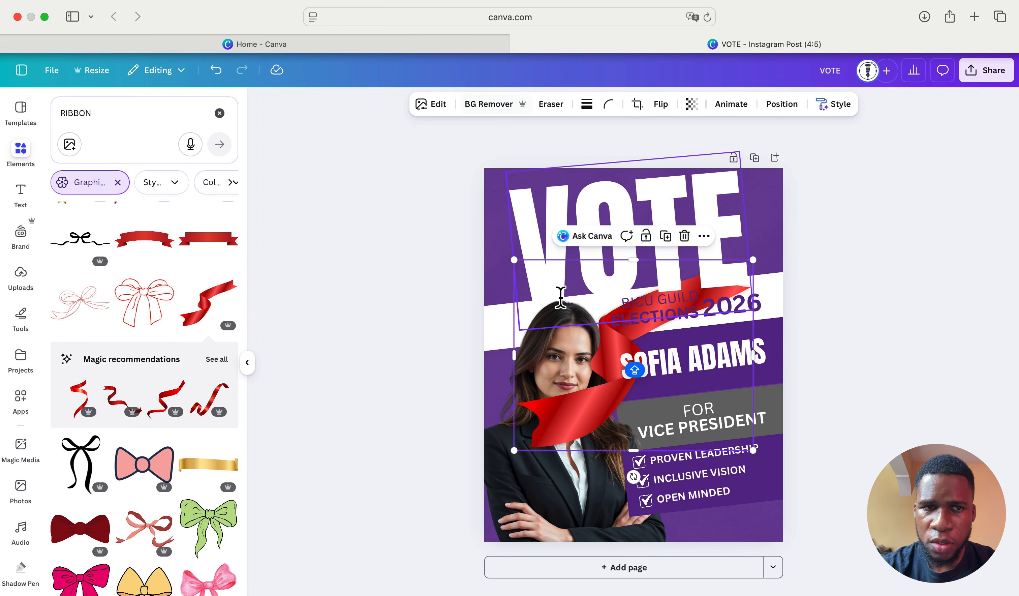
- Close the ribbon's image editing options, clear the RIBBON search and hide the side panel
click(434, 106)
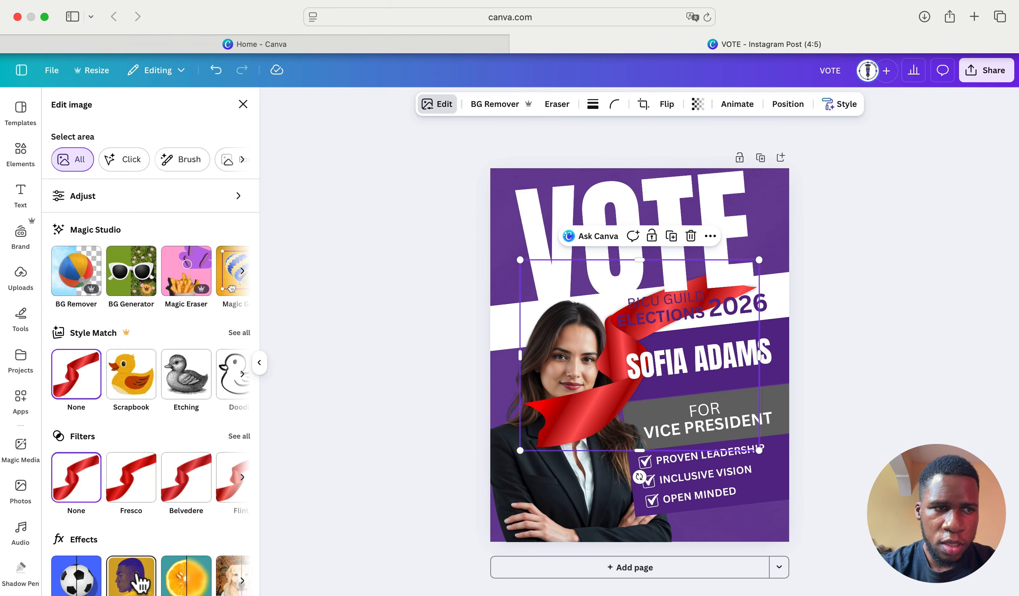
click(245, 103)
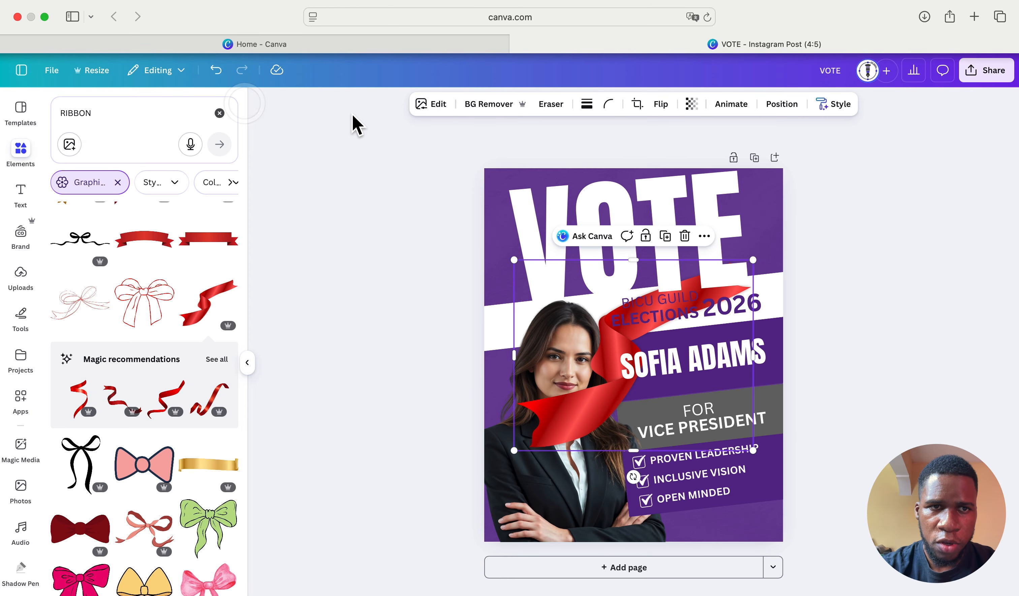
click(220, 113)
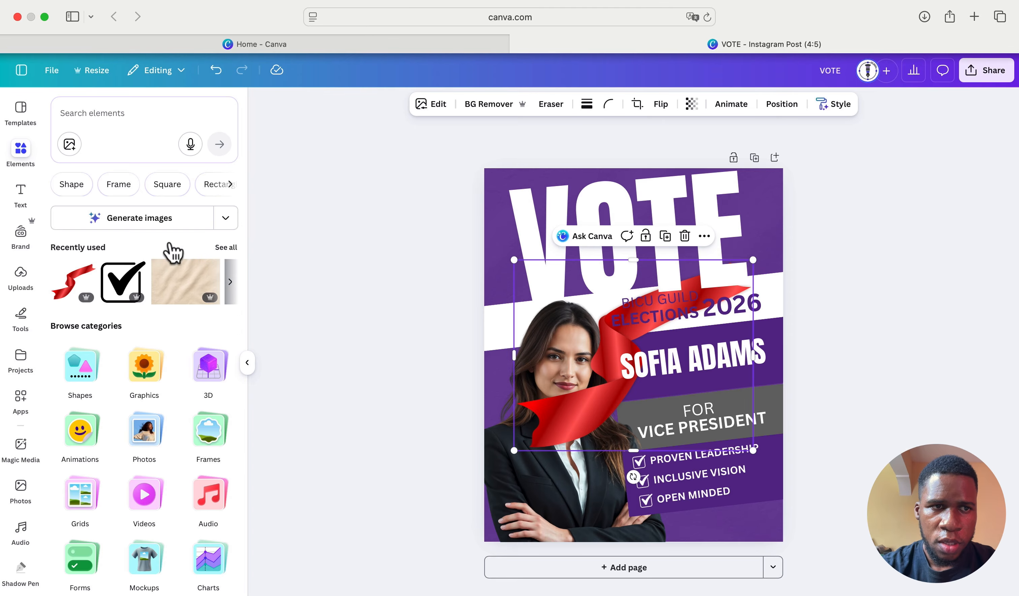
click(248, 364)
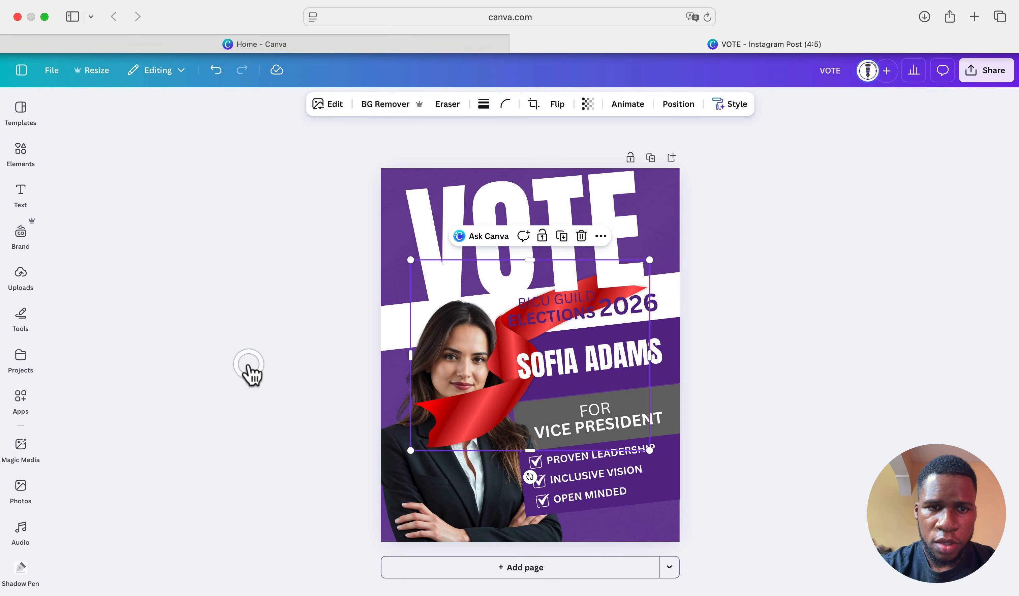
- Unlock the checklist text group so it can be edited
click(395, 223)
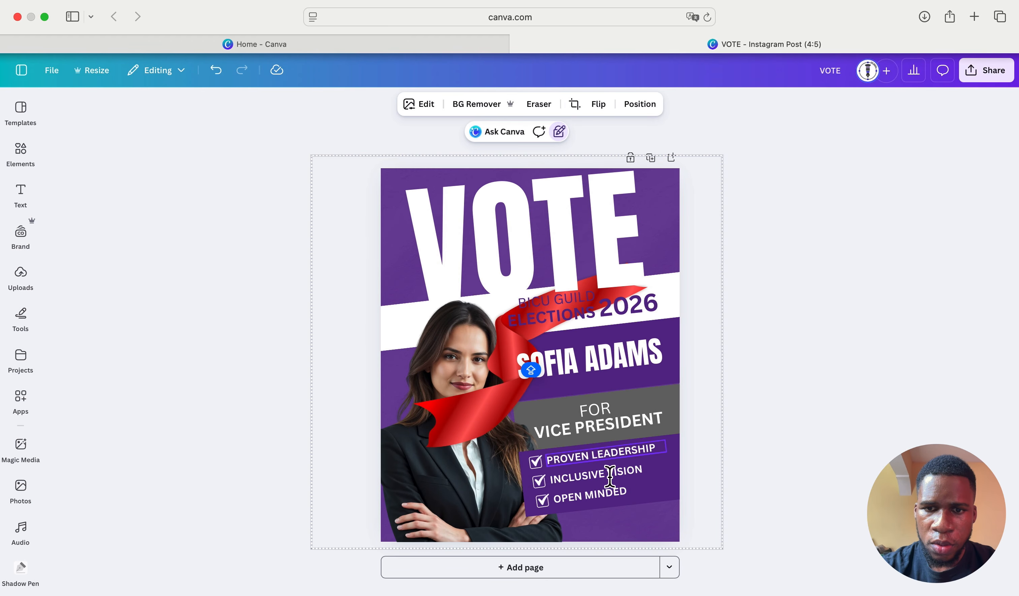
click(662, 458)
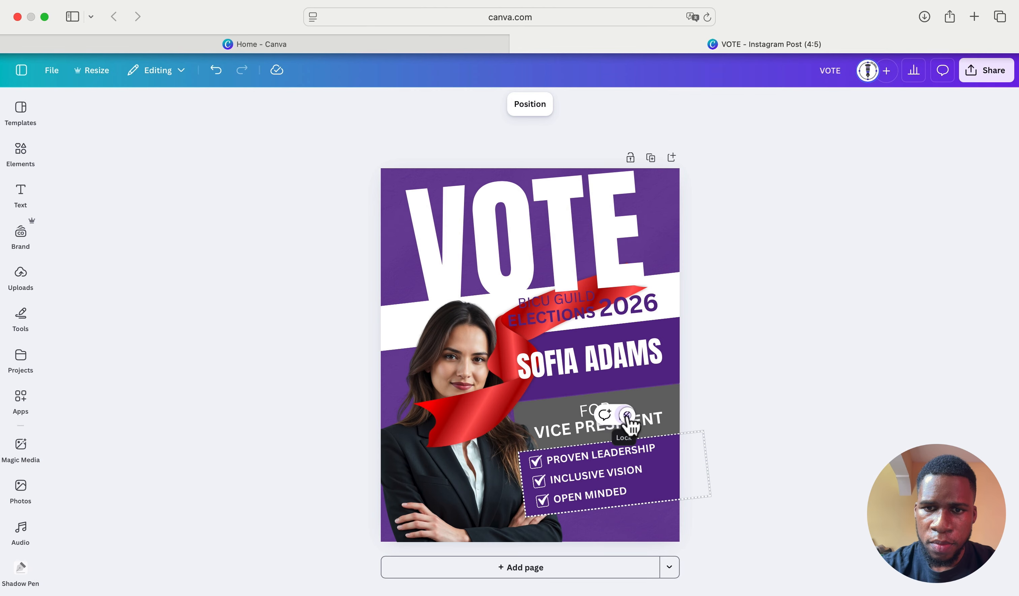
click(626, 414)
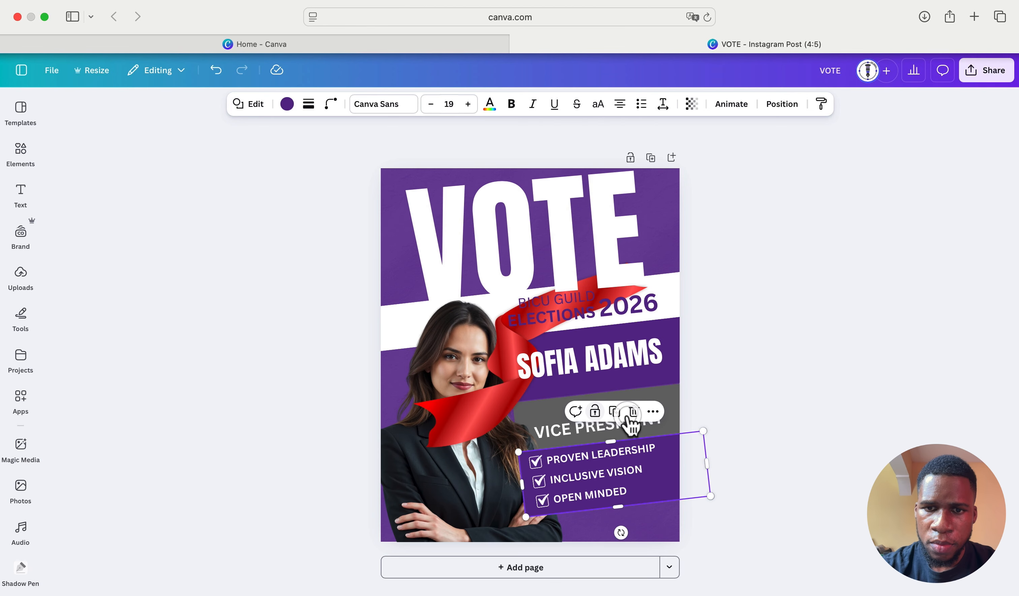
- Copy the poster purple #632C94 and apply a custom Duotone effect to the red ribbon
click(288, 103)
click(121, 226)
key(super+c)
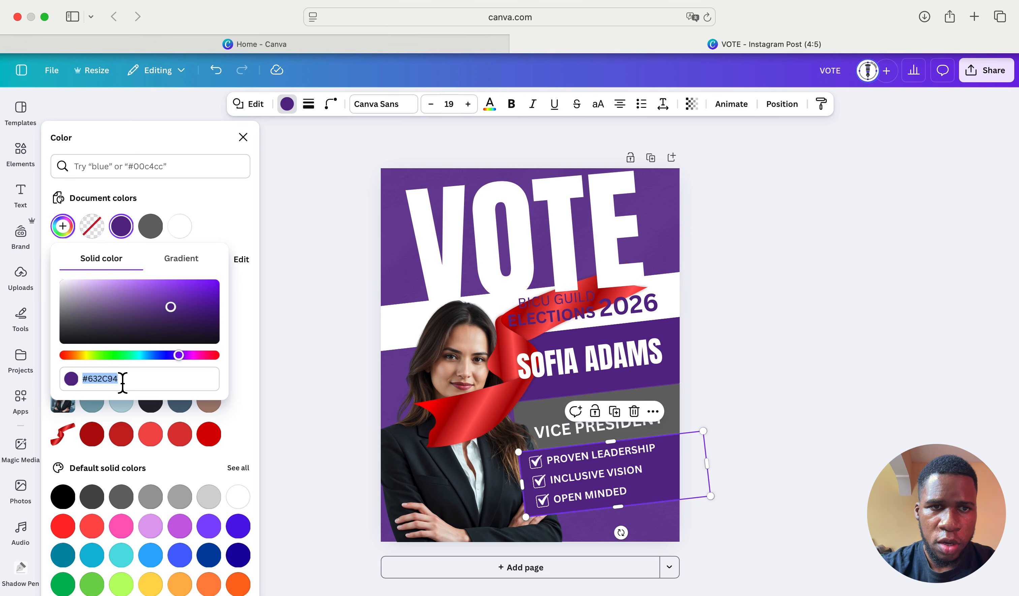
click(451, 429)
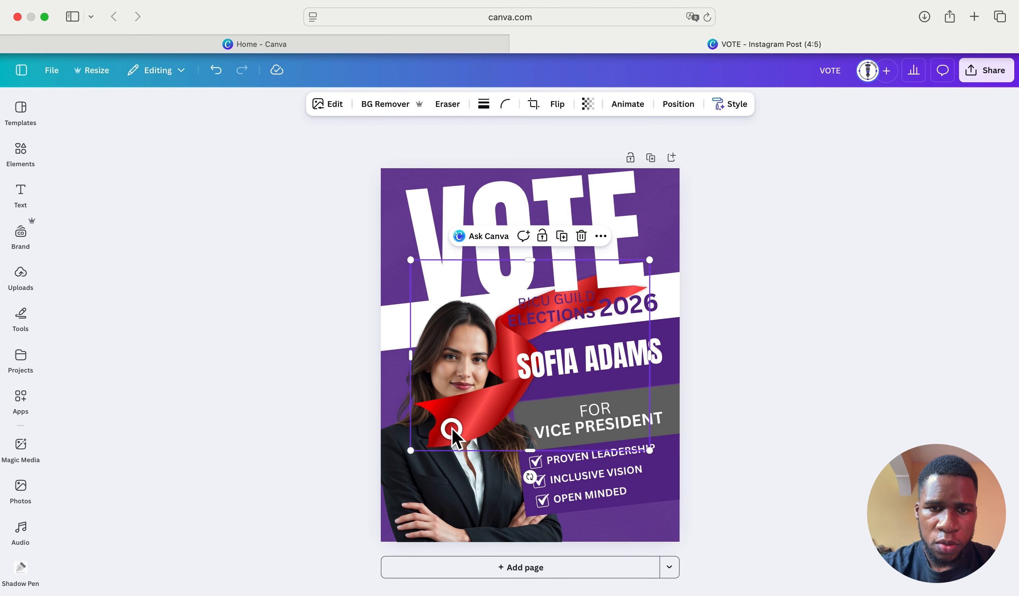
click(323, 105)
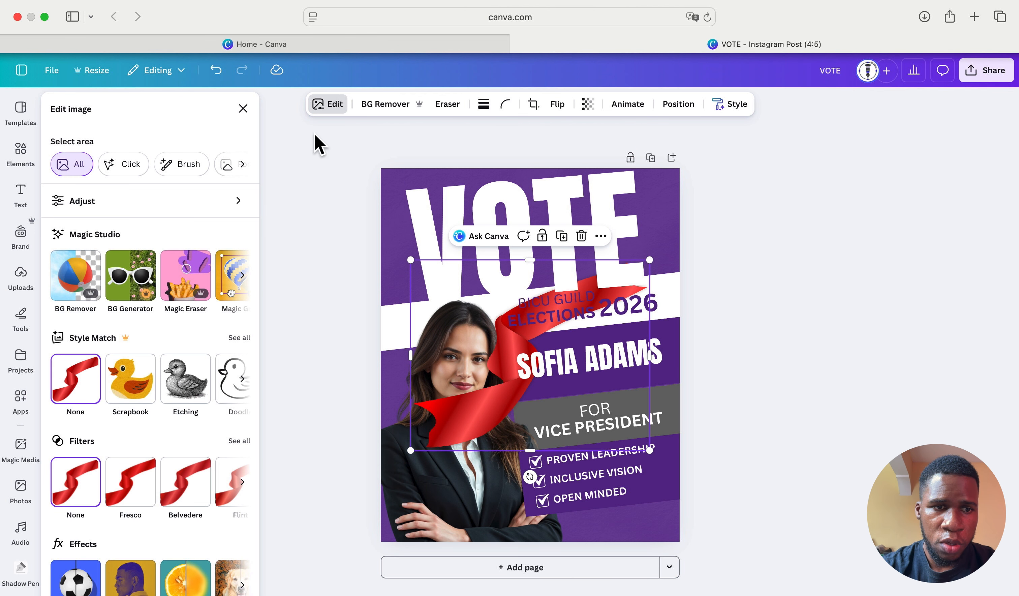
click(130, 582)
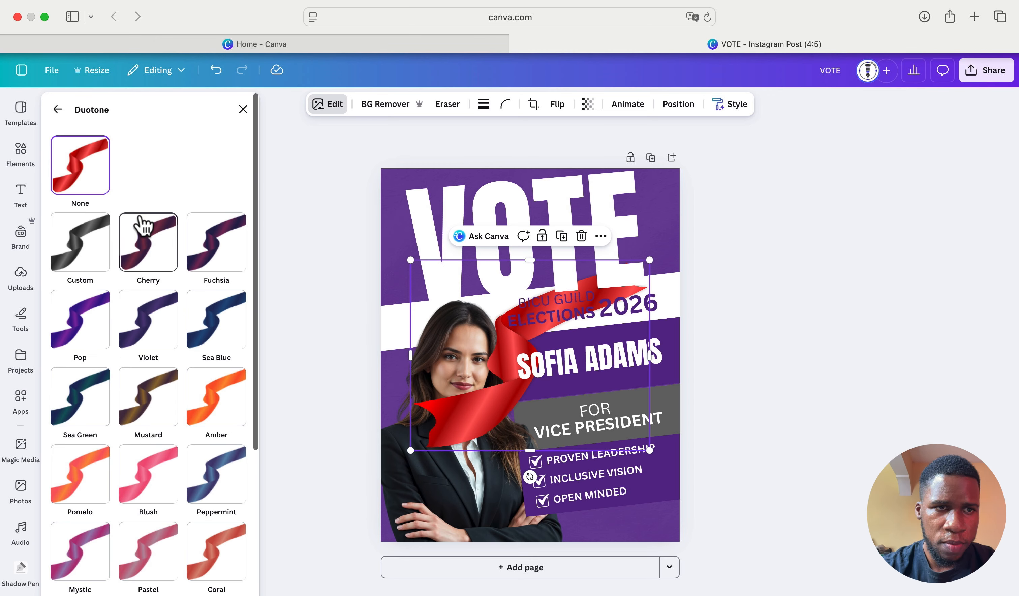
click(93, 247)
- Set both duotone highlights and shadows to #632C94, then rotate and reposition the ribbon
click(241, 303)
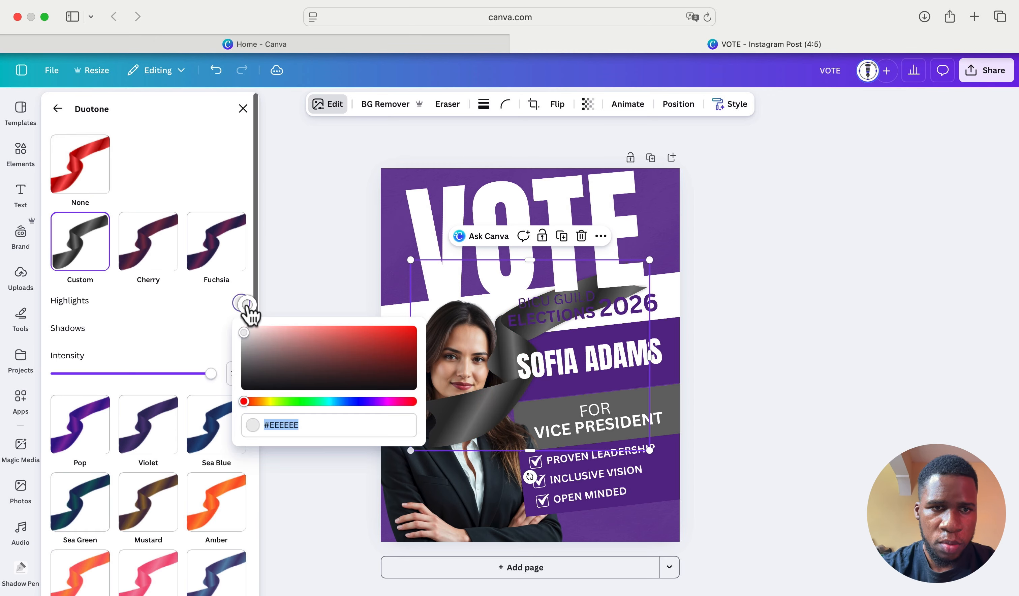
key(super+v)
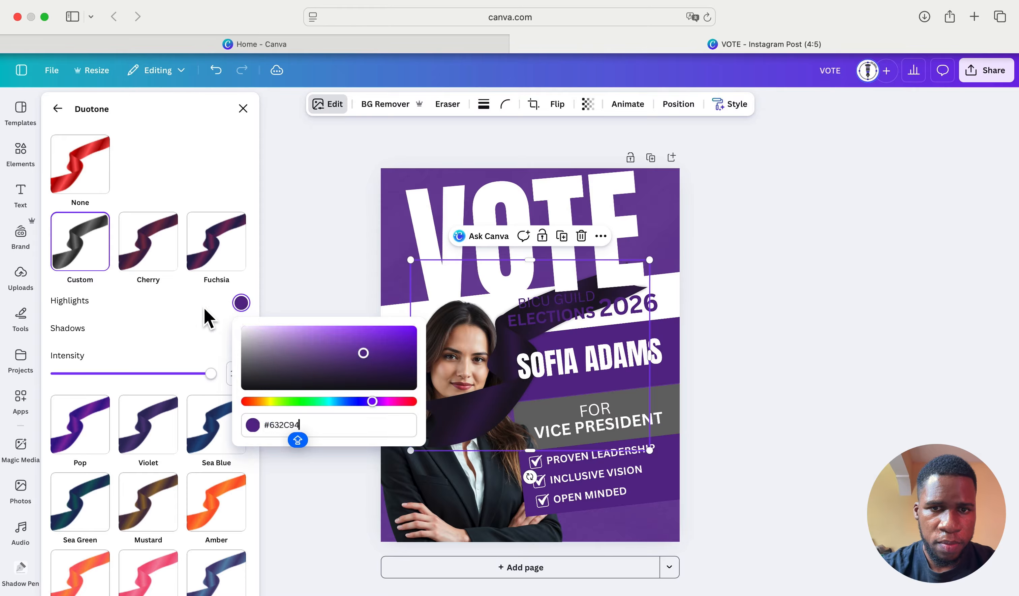
click(208, 318)
click(241, 330)
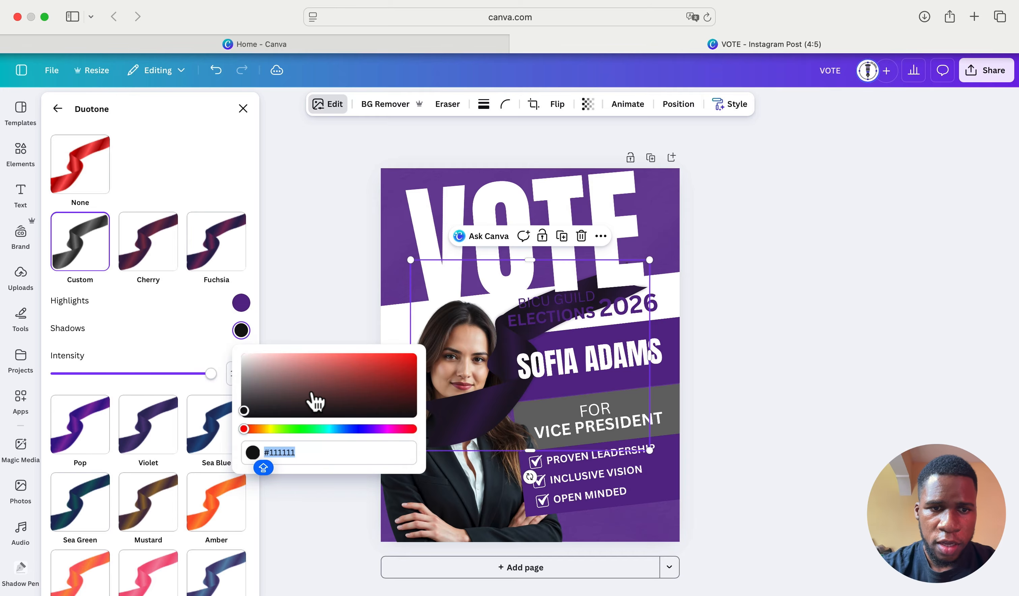
key(super+v)
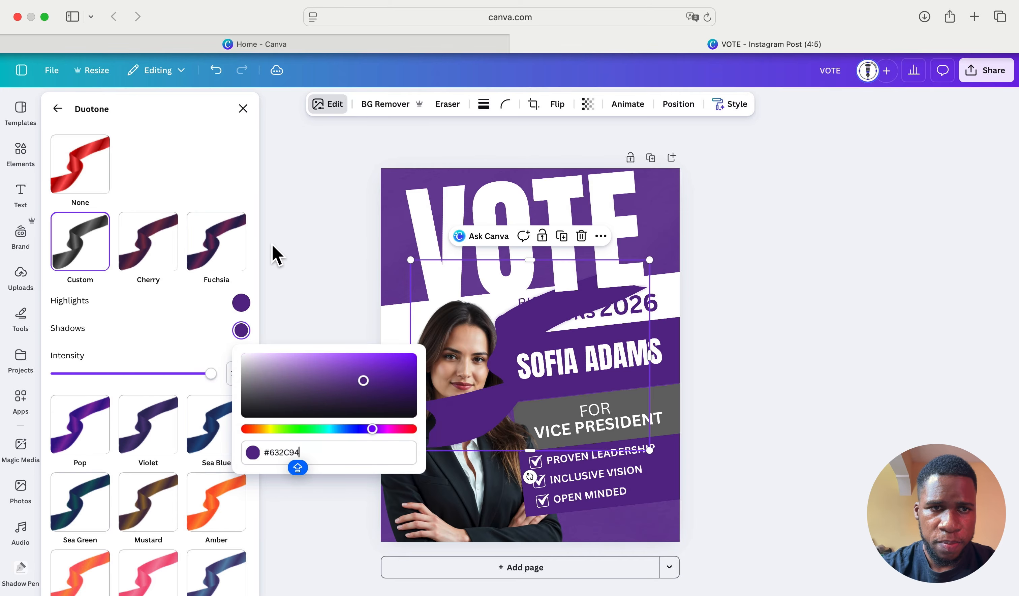
click(227, 171)
click(243, 108)
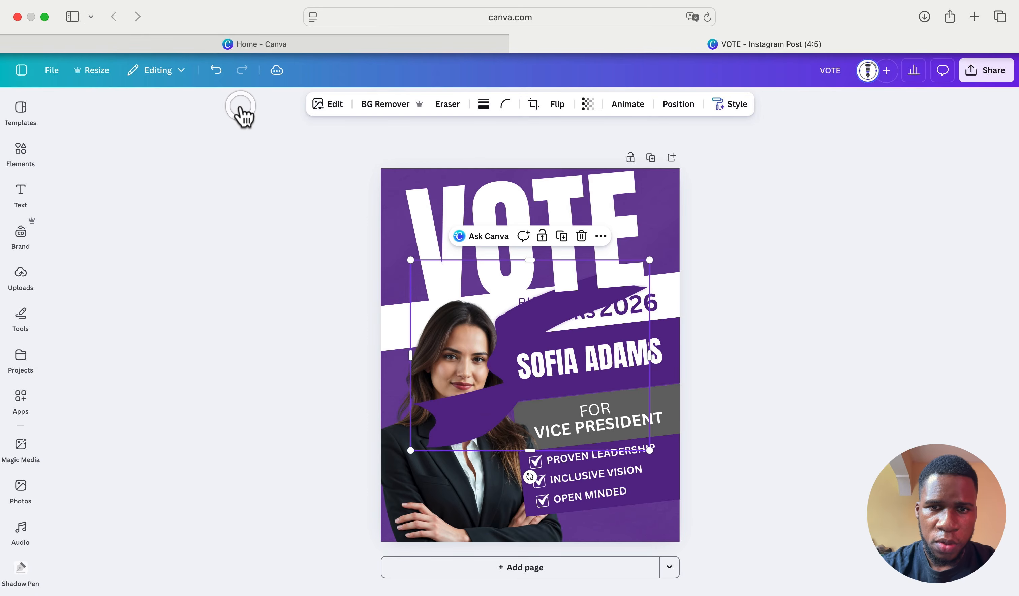
mouse_move(492, 408)
mouse_down()
mouse_move(409, 439)
mouse_move(501, 415)
mouse_up()
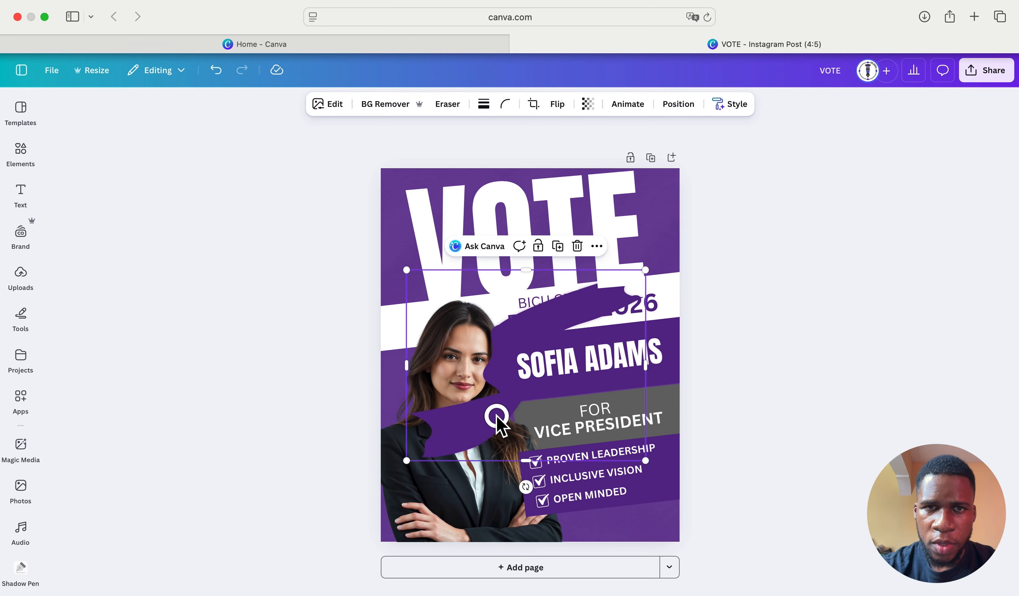
- Lower the ribbon's duotone intensity and rotate it diagonally across the poster
click(330, 109)
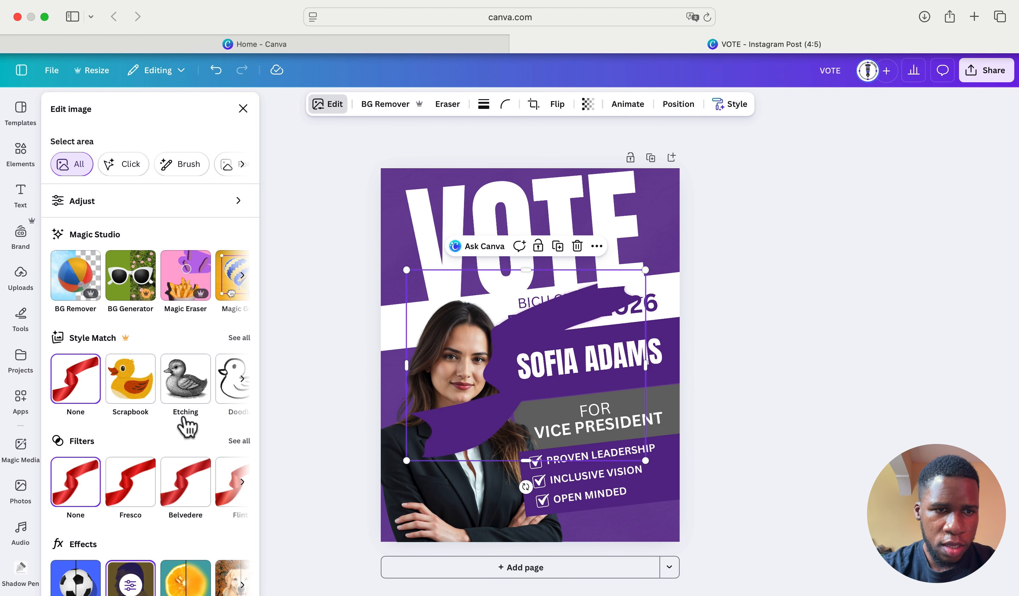
click(129, 579)
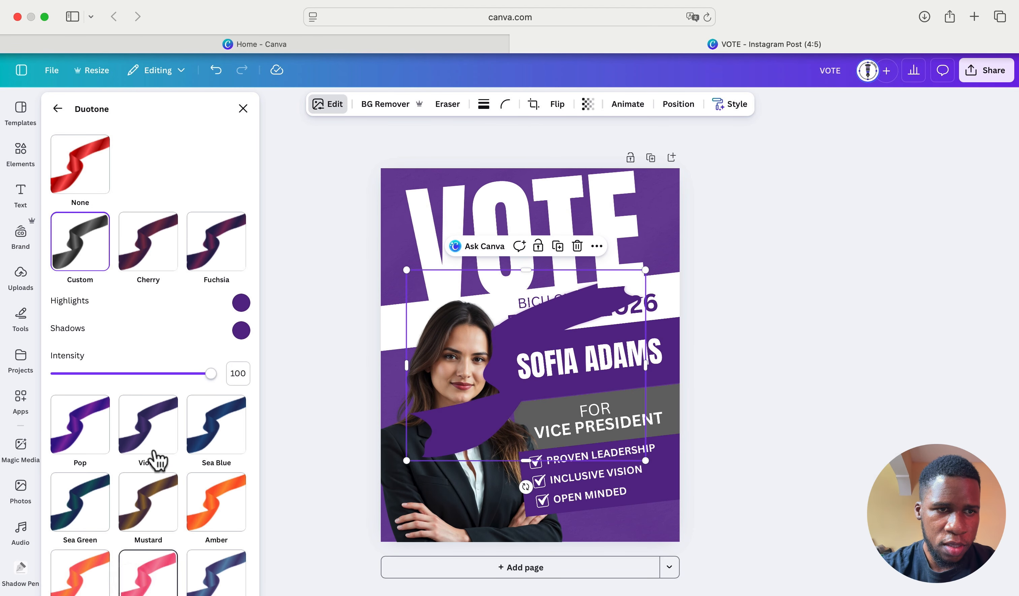
drag(189, 373, 161, 371)
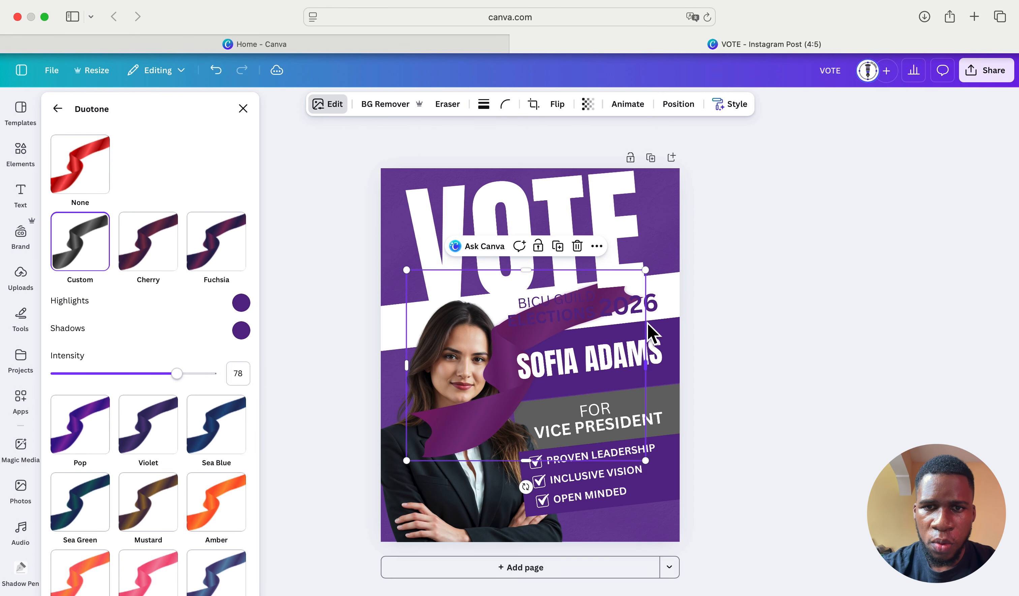
click(337, 440)
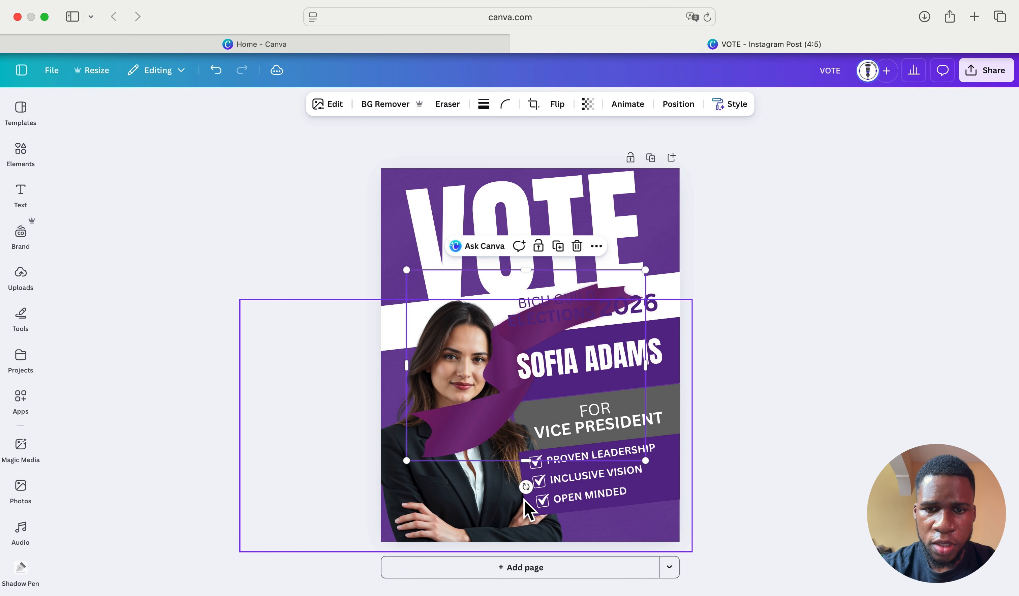
drag(524, 488, 455, 465)
- Apply a whole-image Blur at intensity 57 to the purple ribbon
click(333, 106)
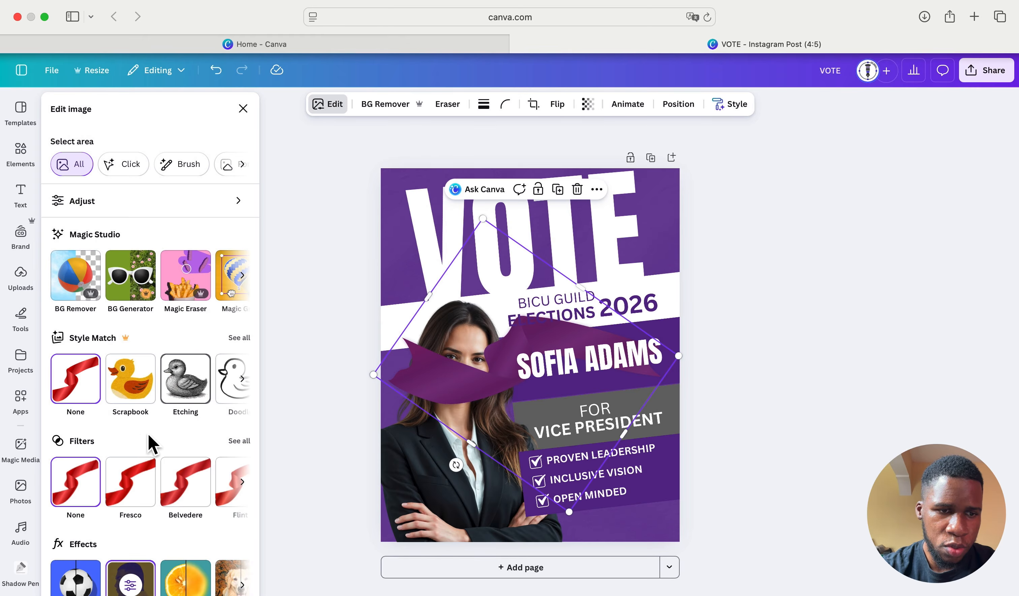
scroll(109, 540, down, 2)
click(183, 514)
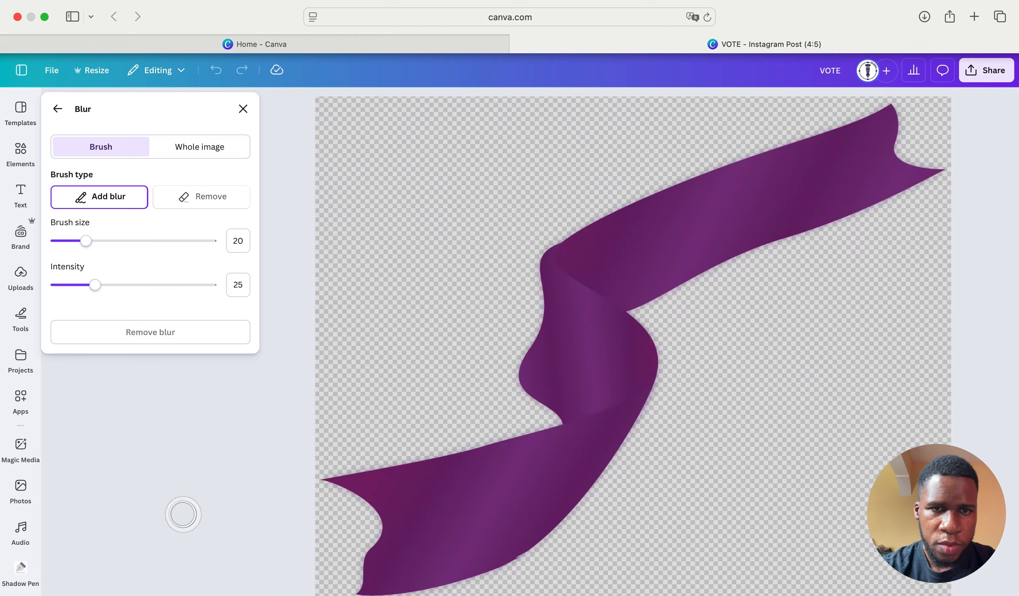
click(202, 152)
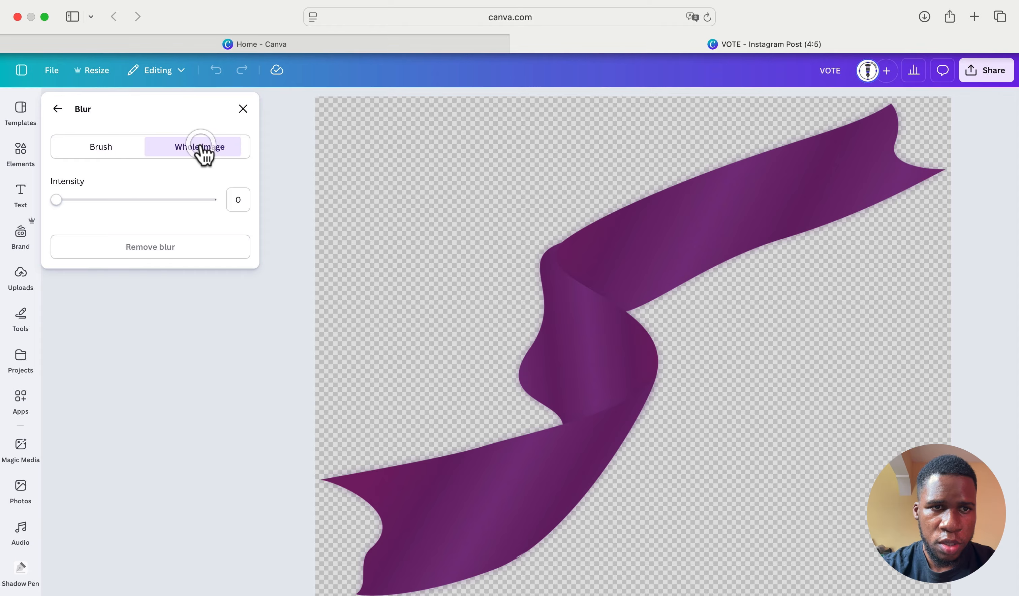
drag(78, 199, 143, 208)
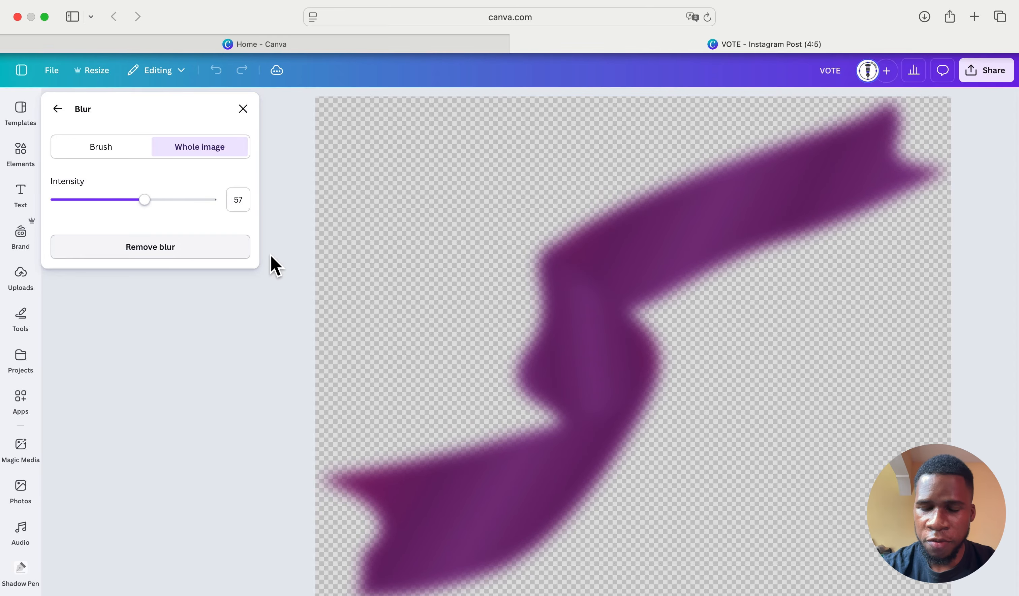
click(242, 111)
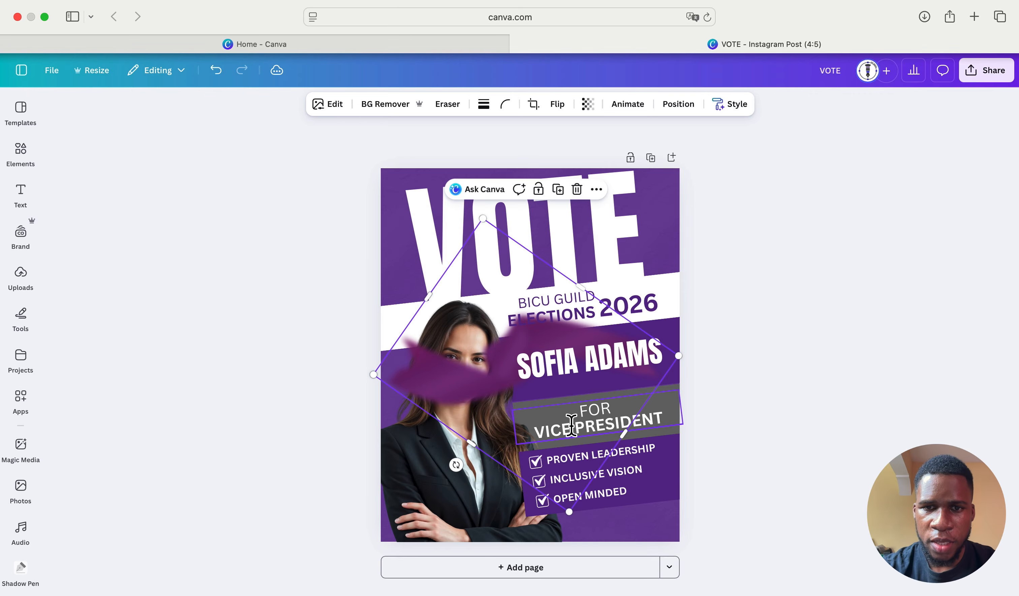
- Move, widen and rotate the blurred ribbon to 51° as a glow along the poster's bottom
drag(475, 391, 457, 571)
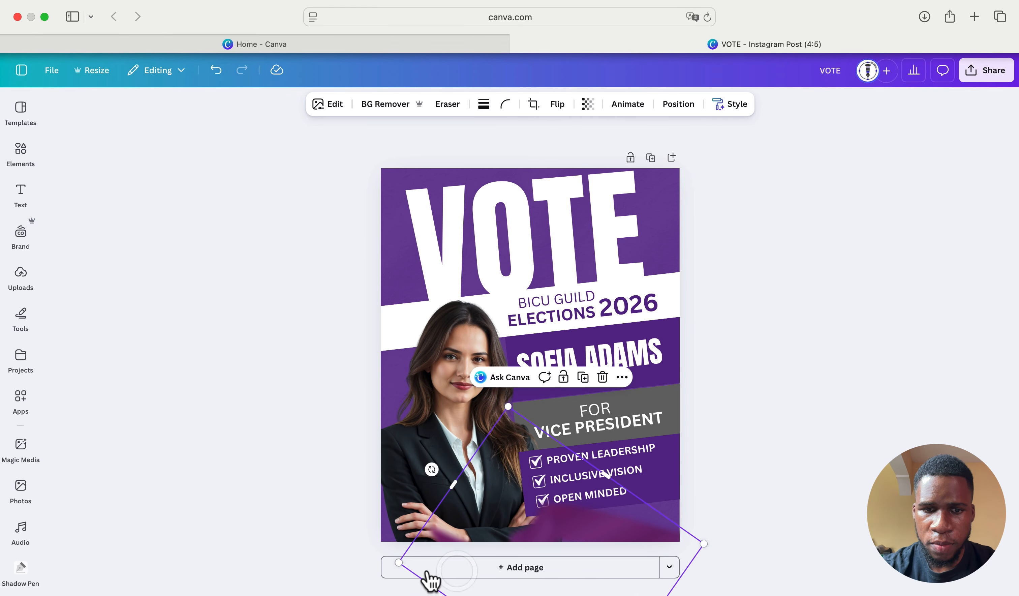
drag(397, 561, 251, 571)
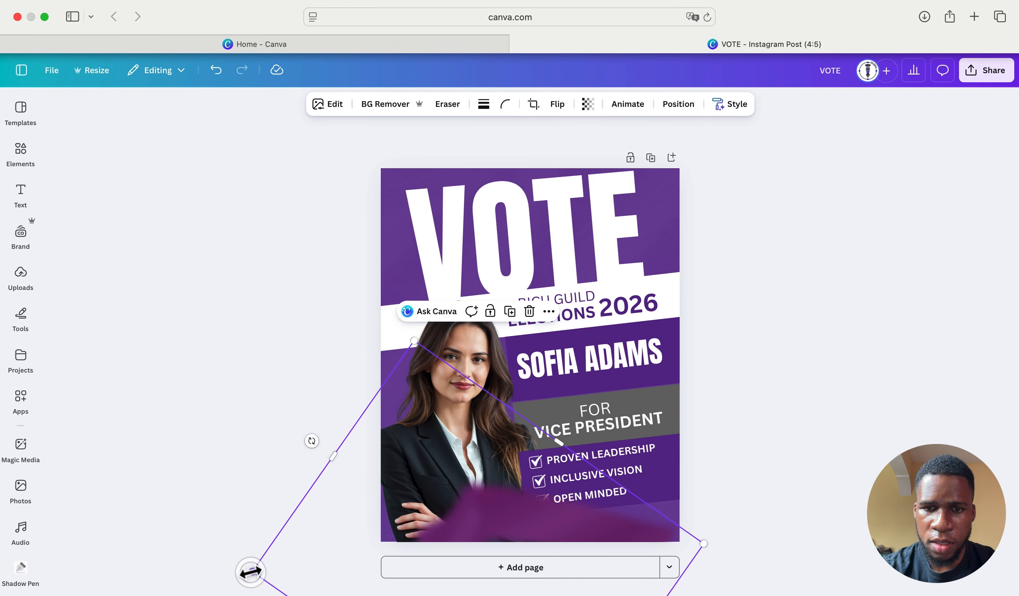
drag(627, 526, 559, 552)
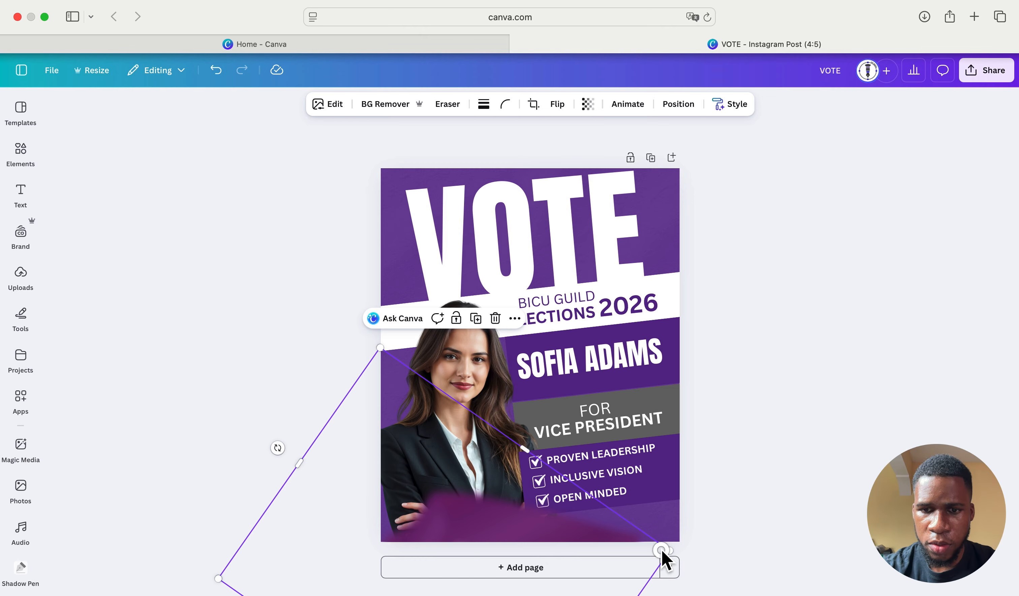
drag(663, 550, 737, 545)
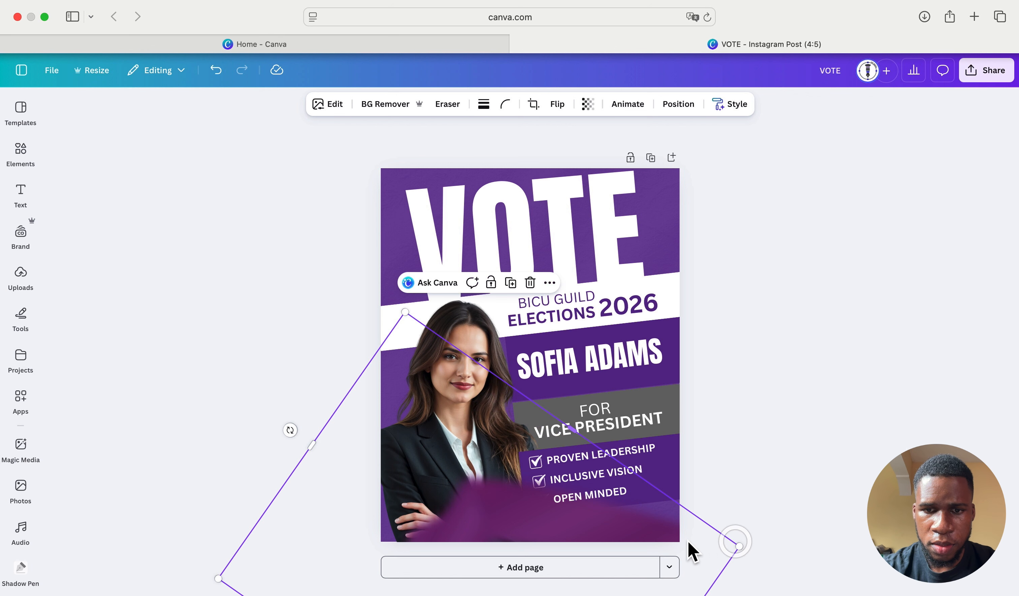
drag(641, 540, 691, 465)
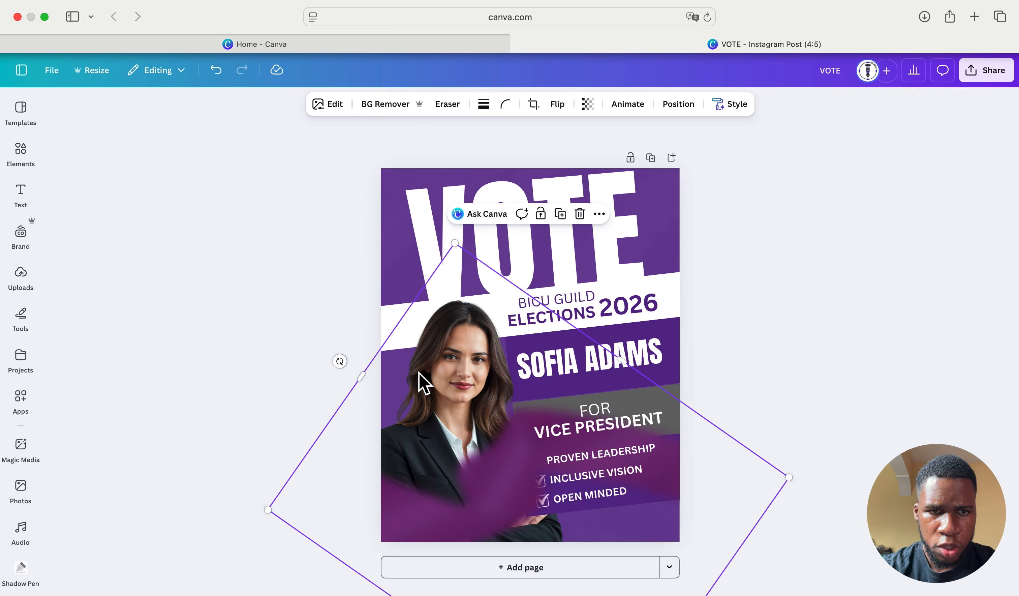
drag(339, 361, 391, 328)
drag(484, 487, 531, 580)
click(733, 459)
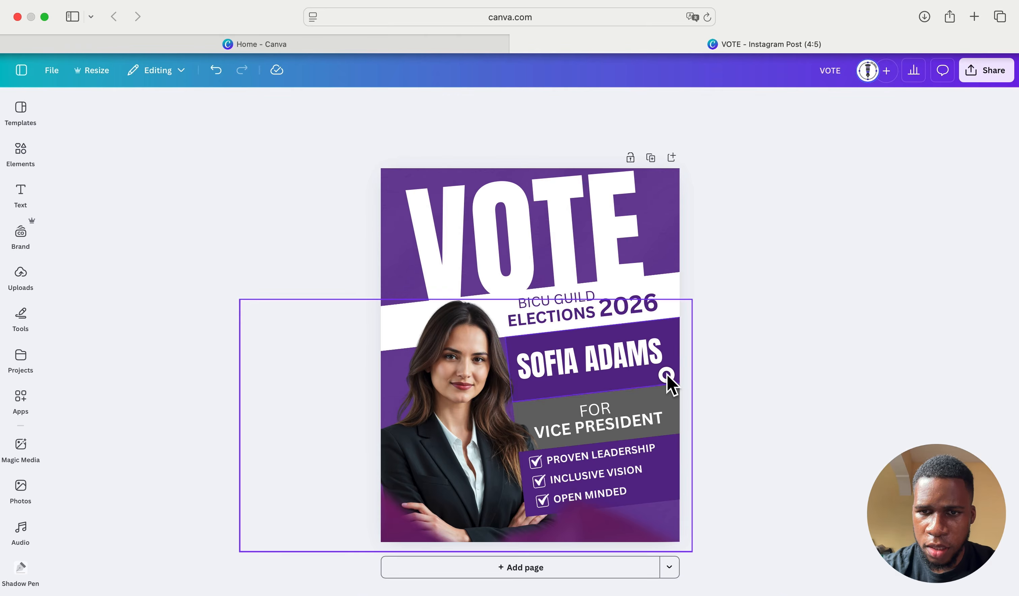
- Lock the candidate's photo in place
click(667, 374)
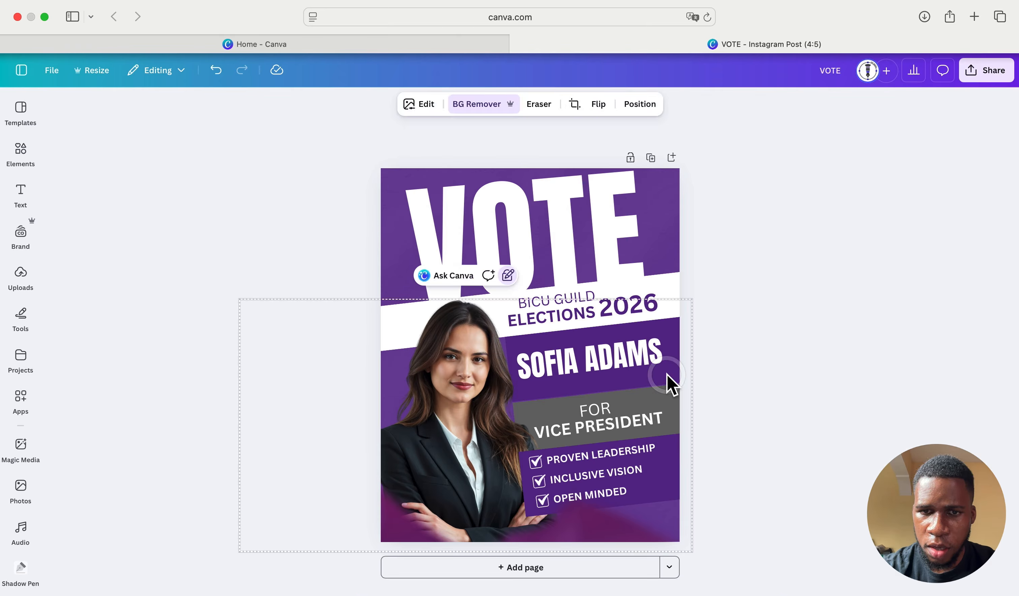
click(507, 275)
click(527, 411)
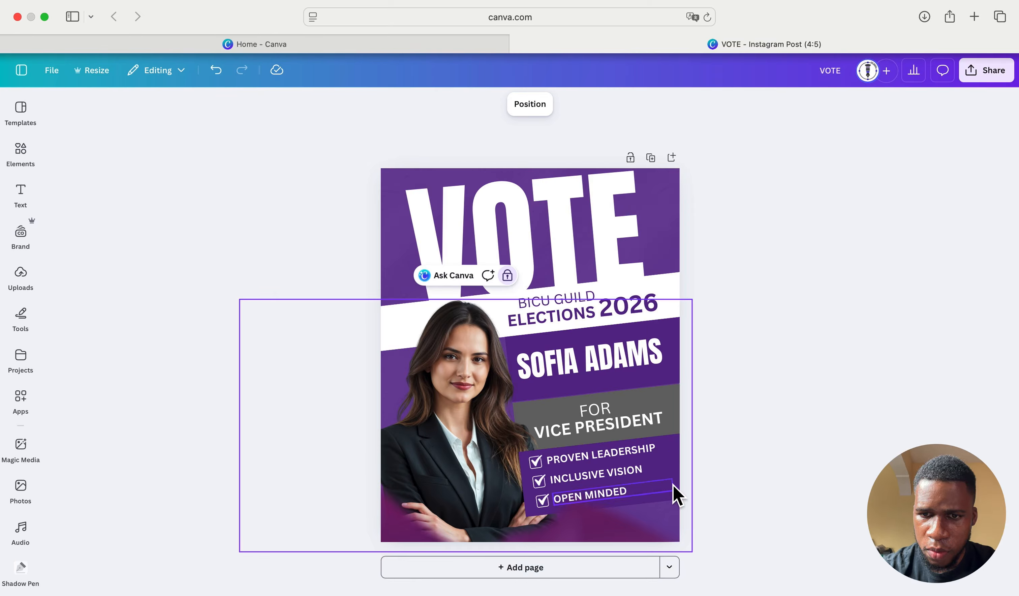
- Try a purple gradient on the checklist box, then revert it to solid purple
click(677, 448)
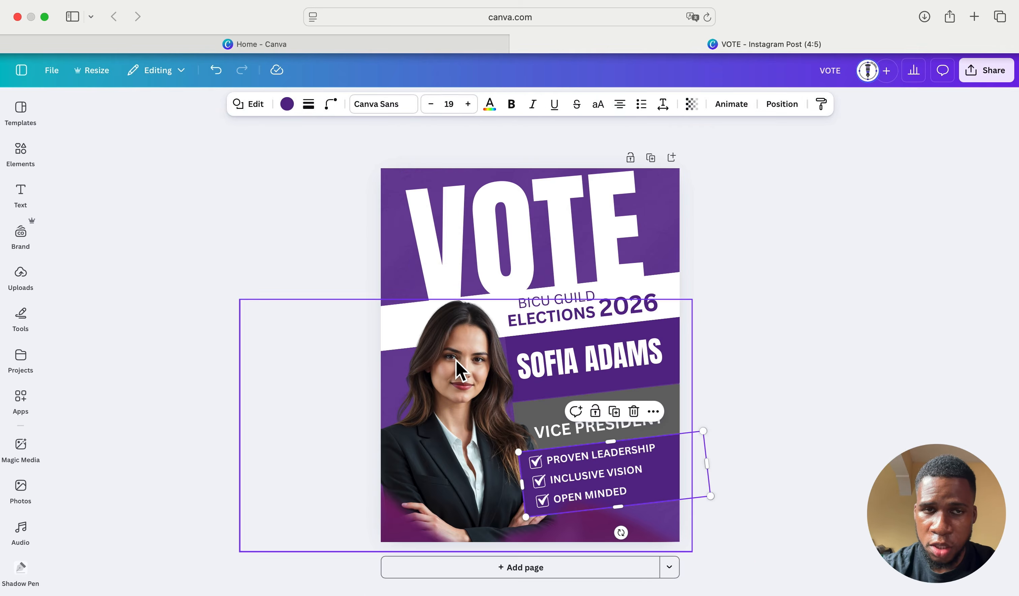
click(286, 105)
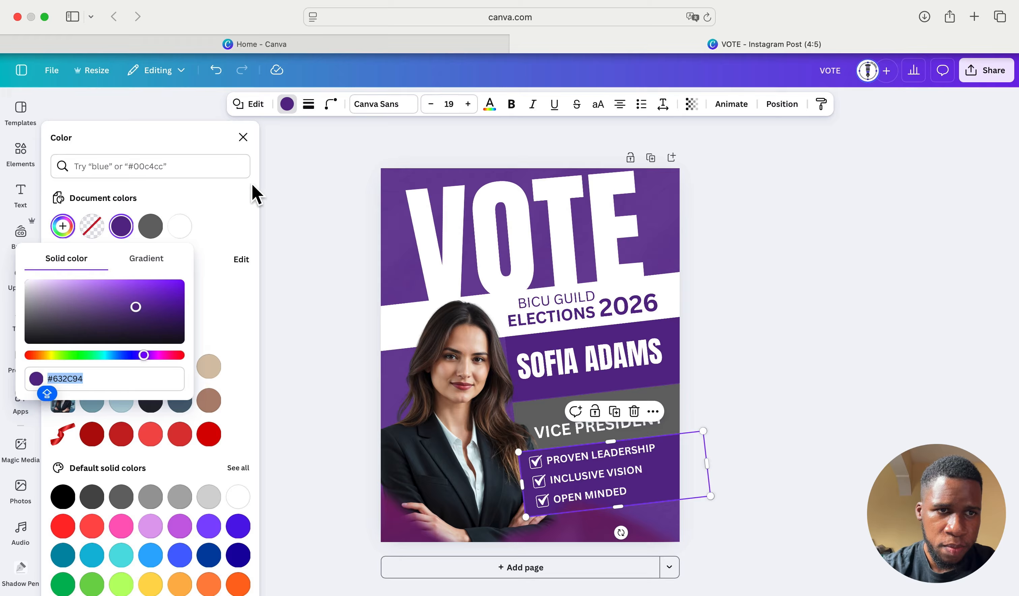
click(201, 215)
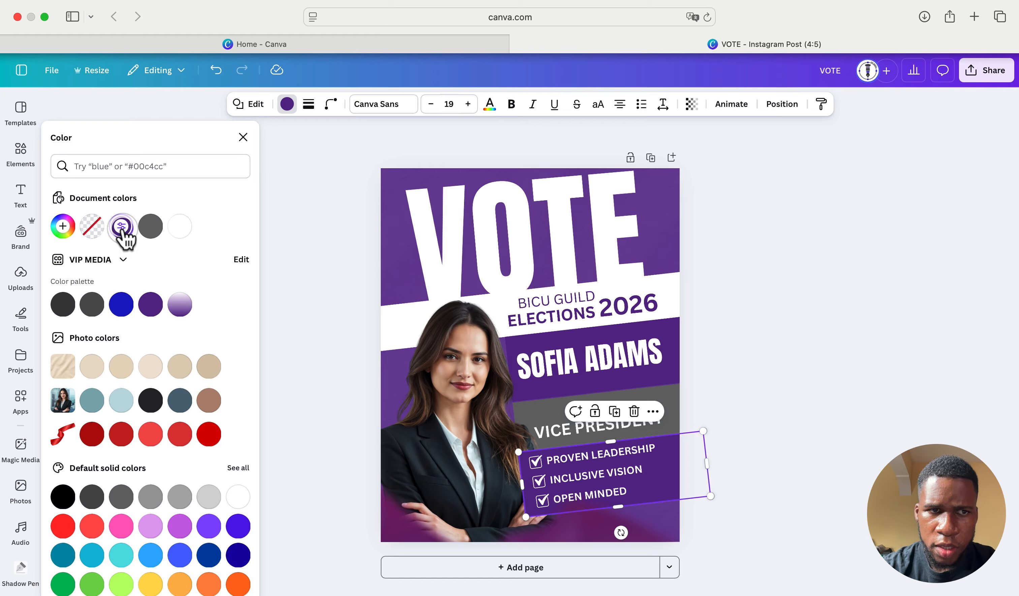
click(180, 304)
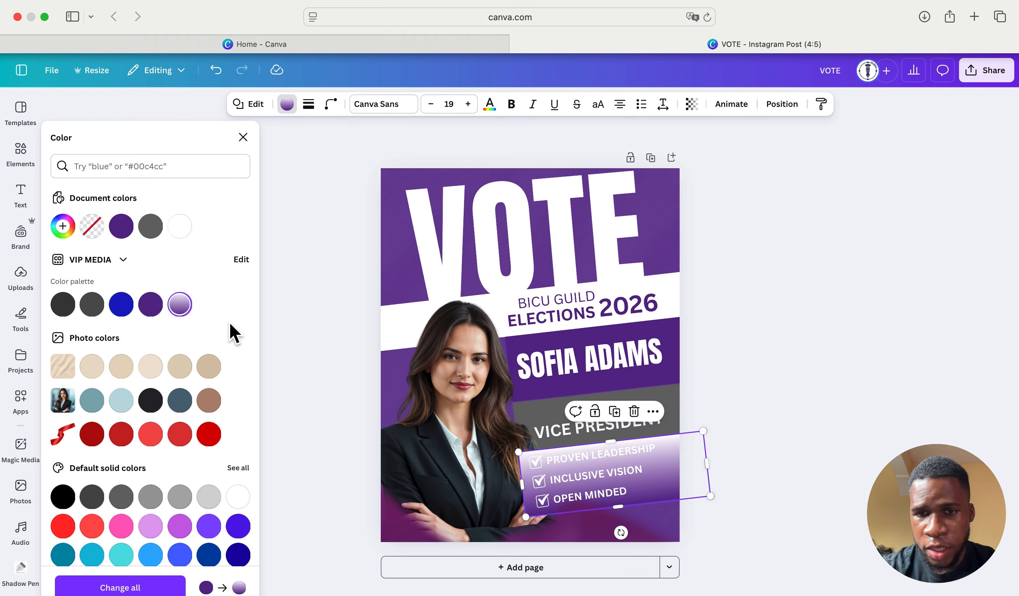
click(151, 304)
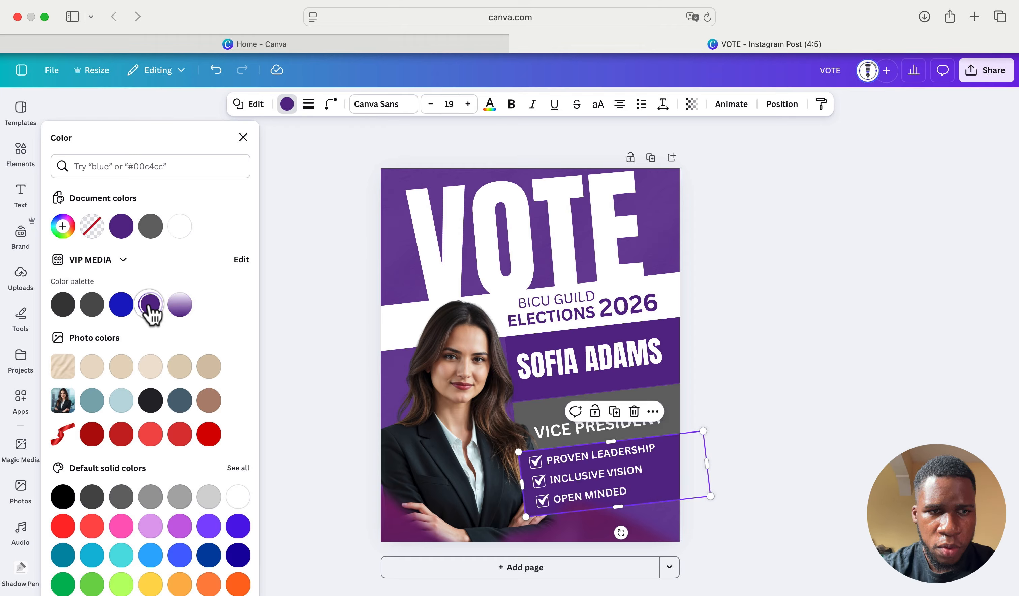
click(767, 352)
click(699, 375)
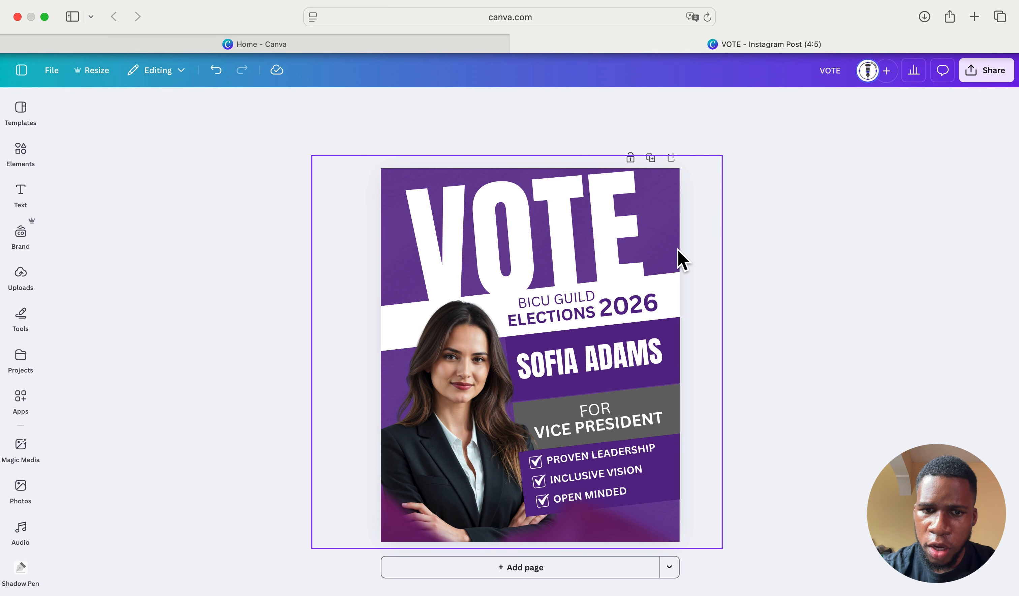
- Select the full-page purple overlay and lock, then unlock, it in the Layers list
click(670, 217)
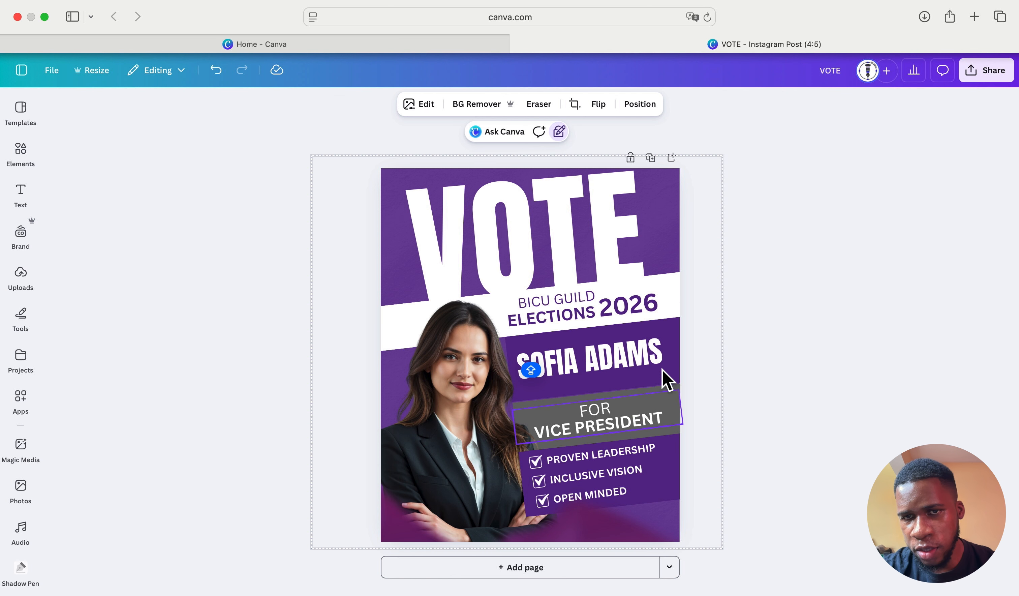
click(640, 104)
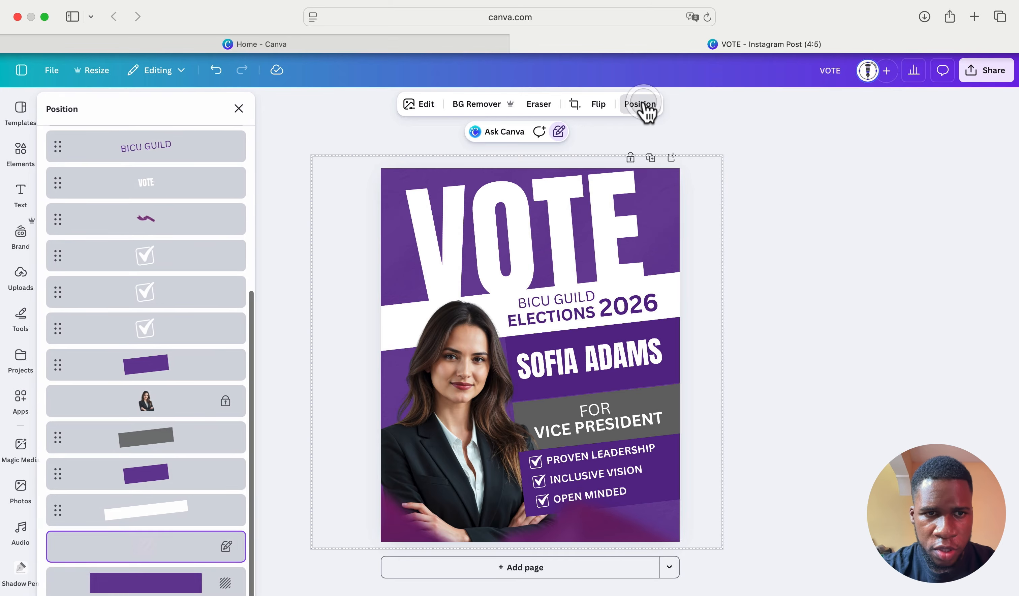
right_click(219, 551)
click(276, 530)
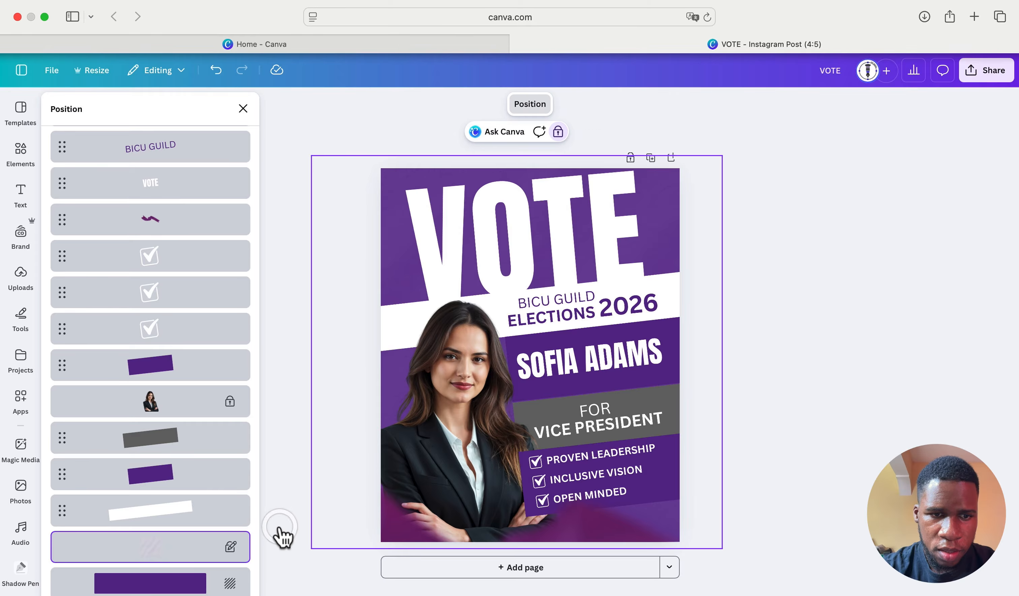
right_click(220, 553)
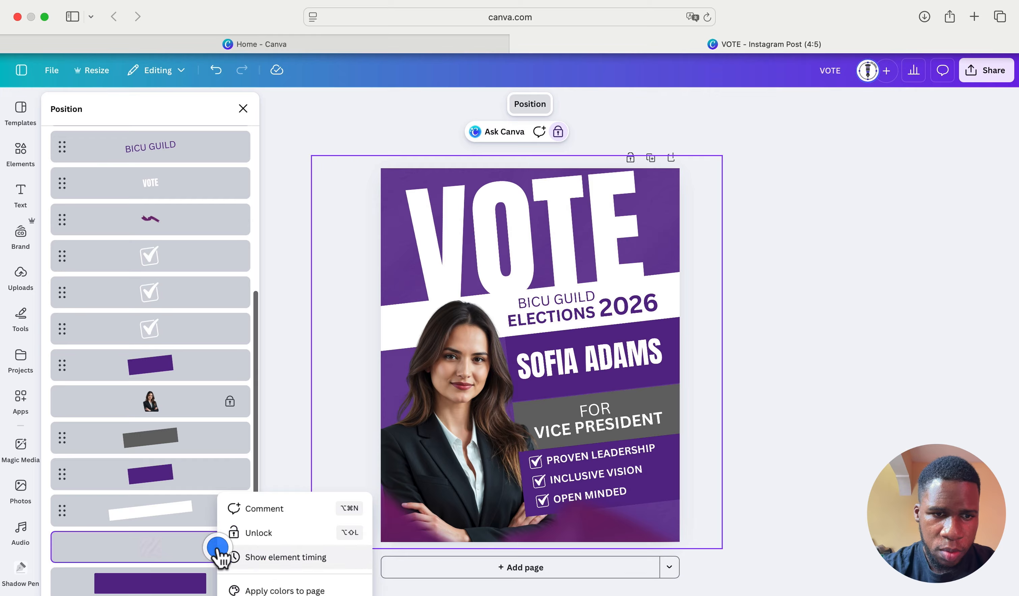
click(275, 531)
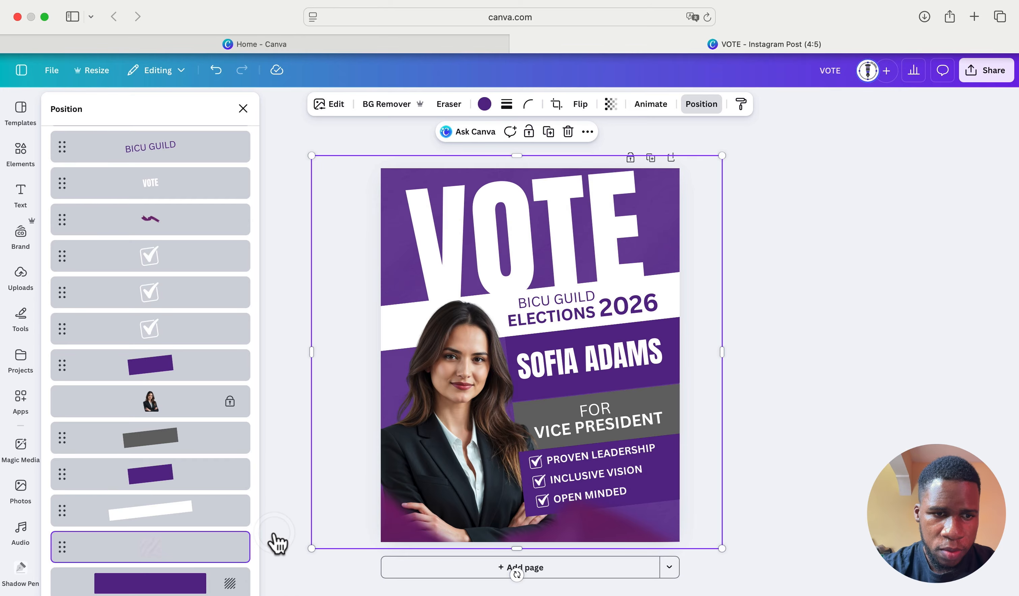
- Set the overlay's transparency to fully opaque and deselect it
click(611, 104)
drag(563, 149, 549, 152)
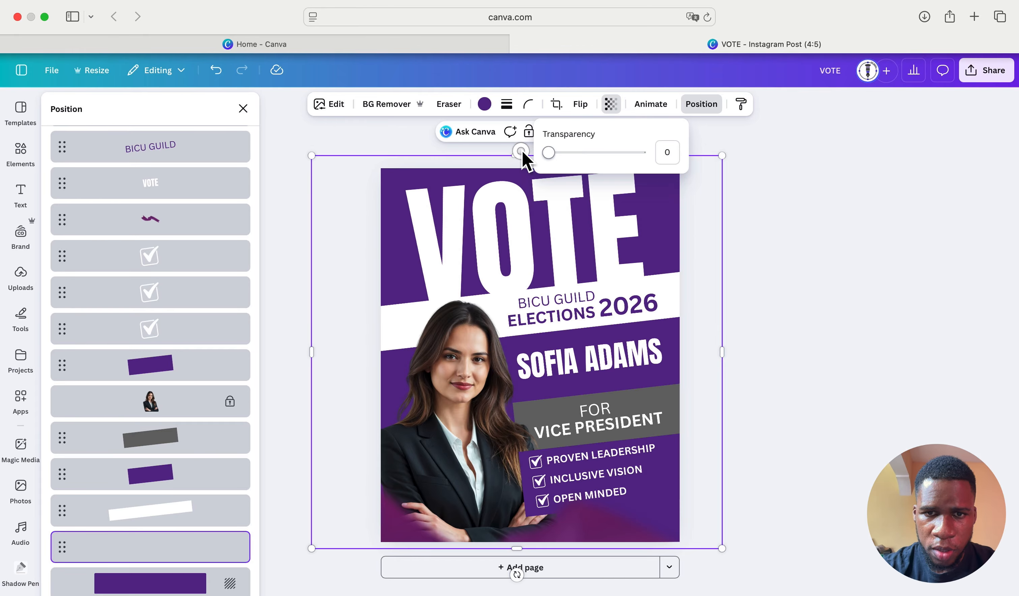
click(744, 231)
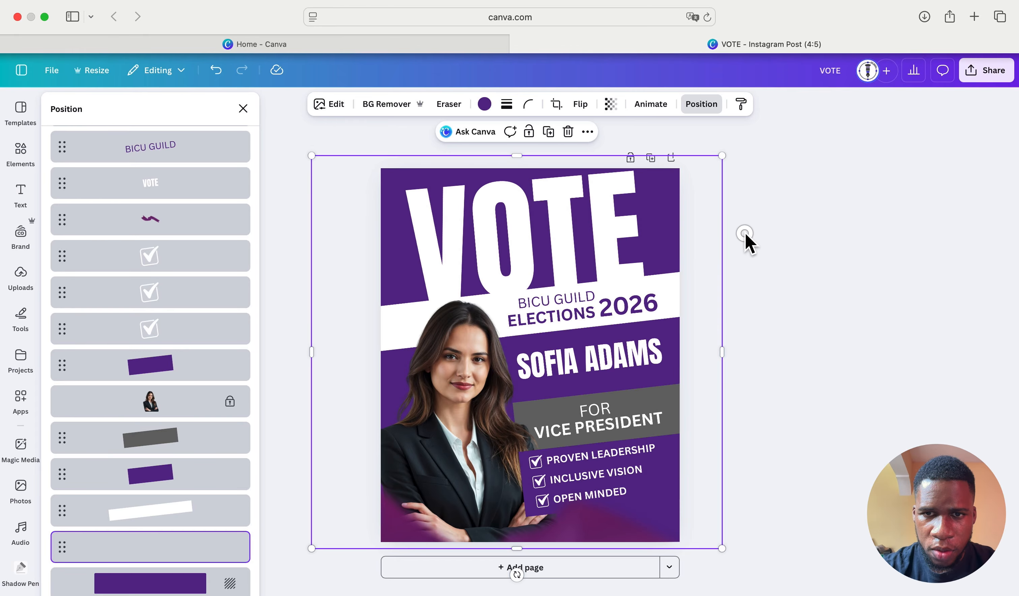
click(744, 232)
click(736, 220)
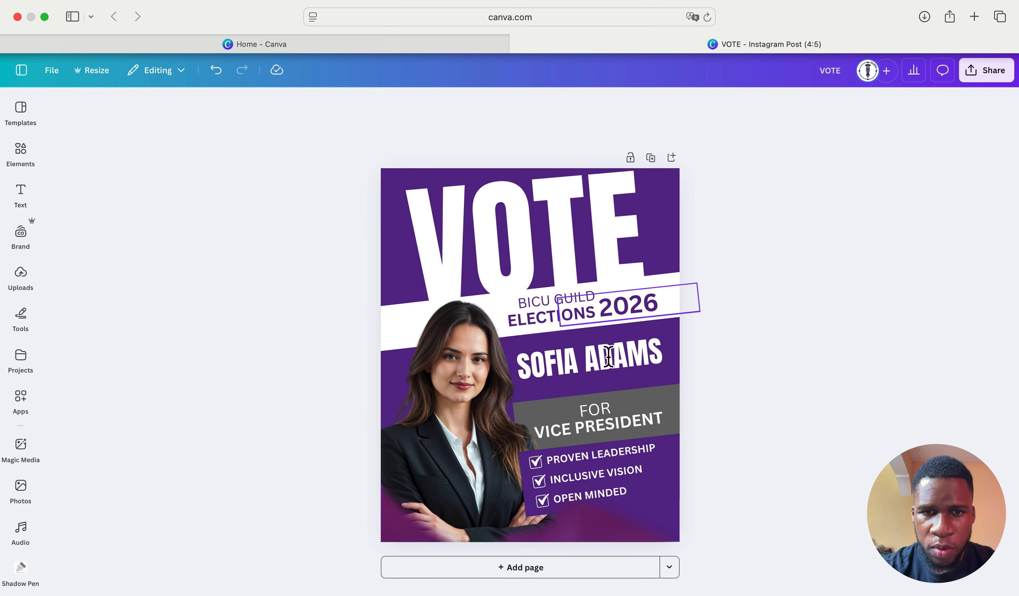